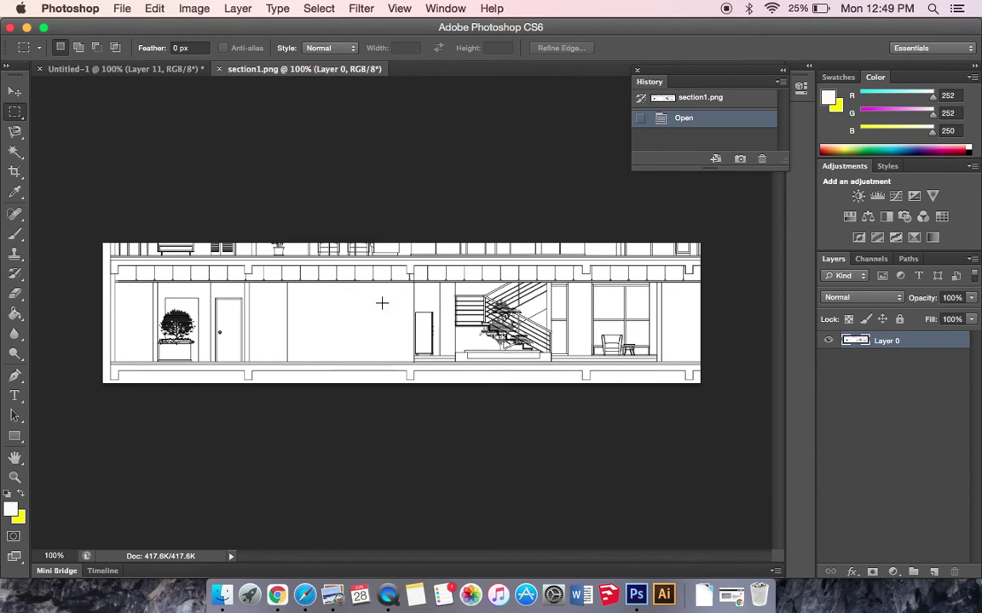
Select the upper floor slab of the section drawing with the Magic Wand.
{"action": "key", "text": "super+equal"}
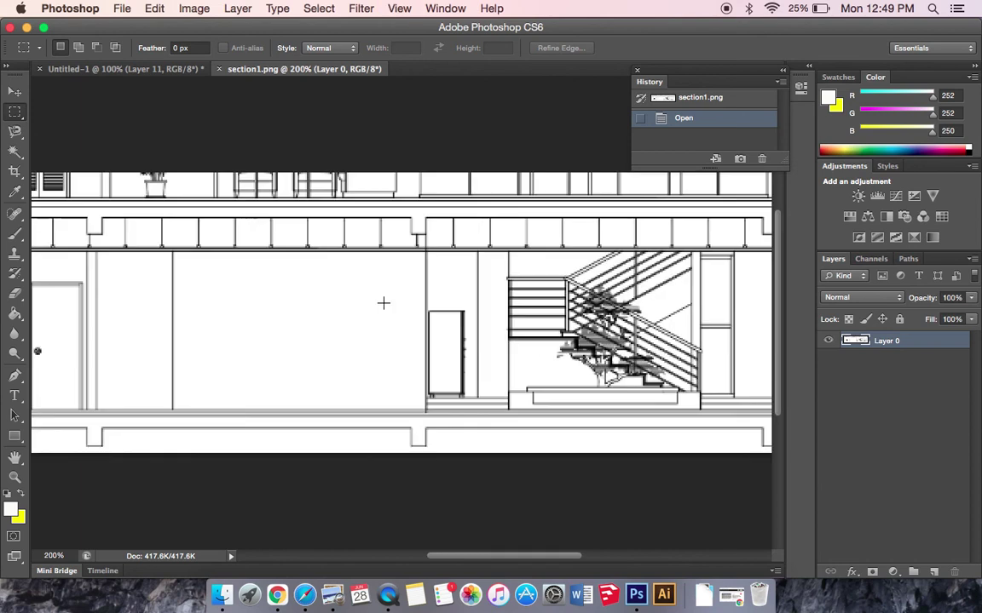
{"action": "key", "text": "super+minus"}
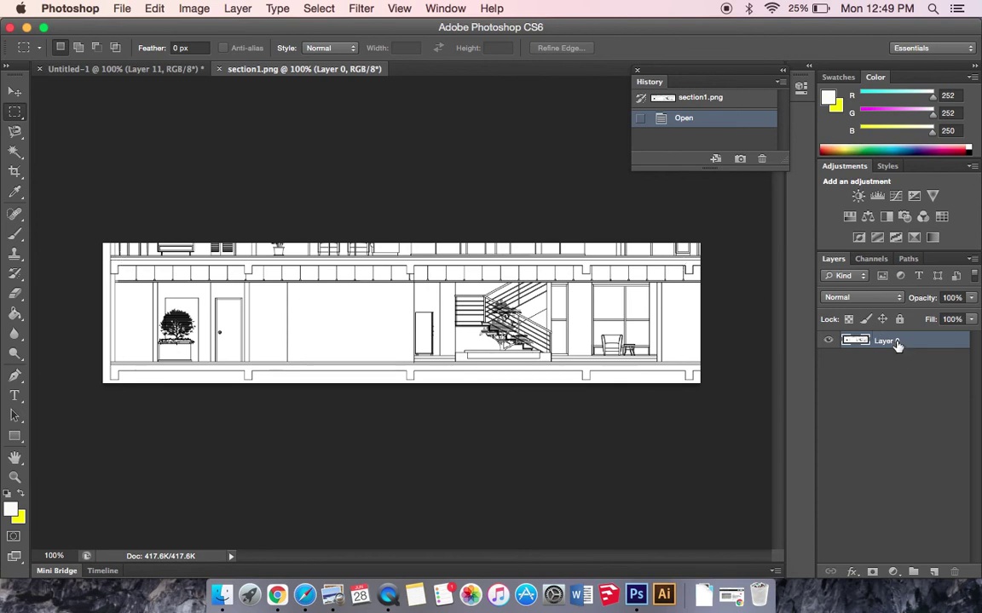
{"action": "left_click", "coordinate": [14, 152]}
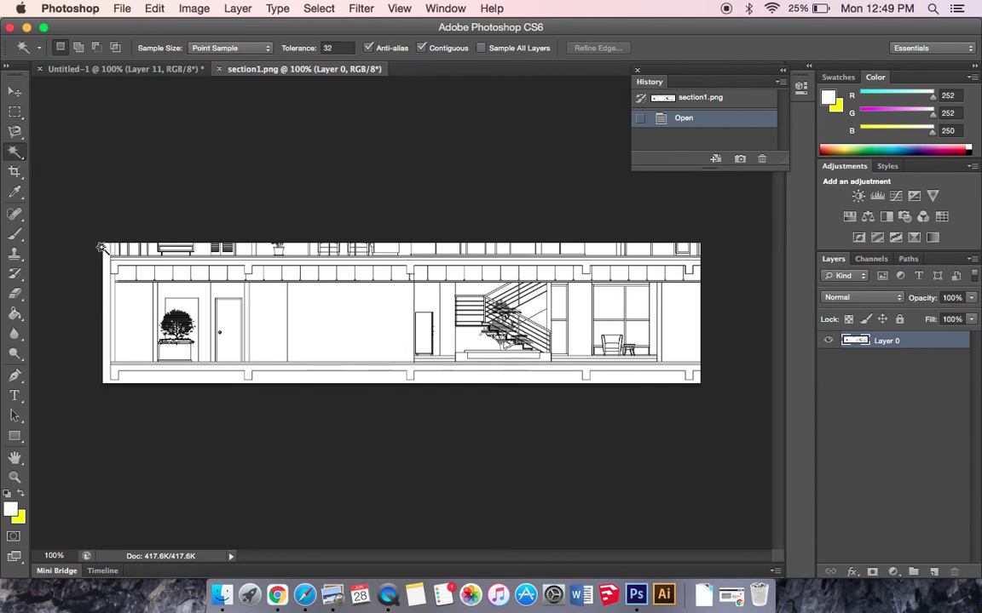
{"action": "left_click", "coordinate": [141, 267]}
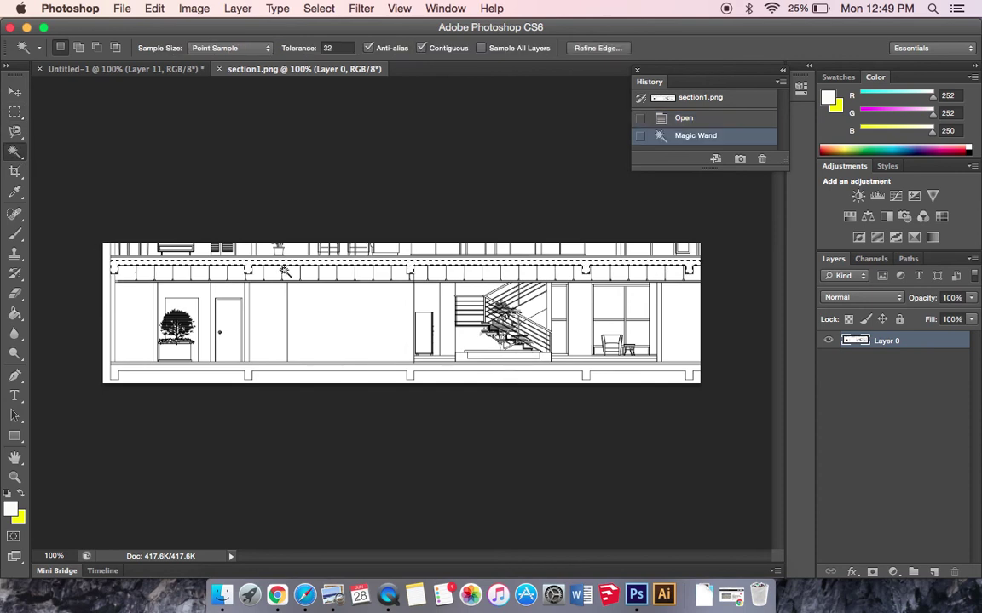
Add a new layer above Layer 0 and rename it slab.
{"action": "left_click", "coordinate": [934, 572]}
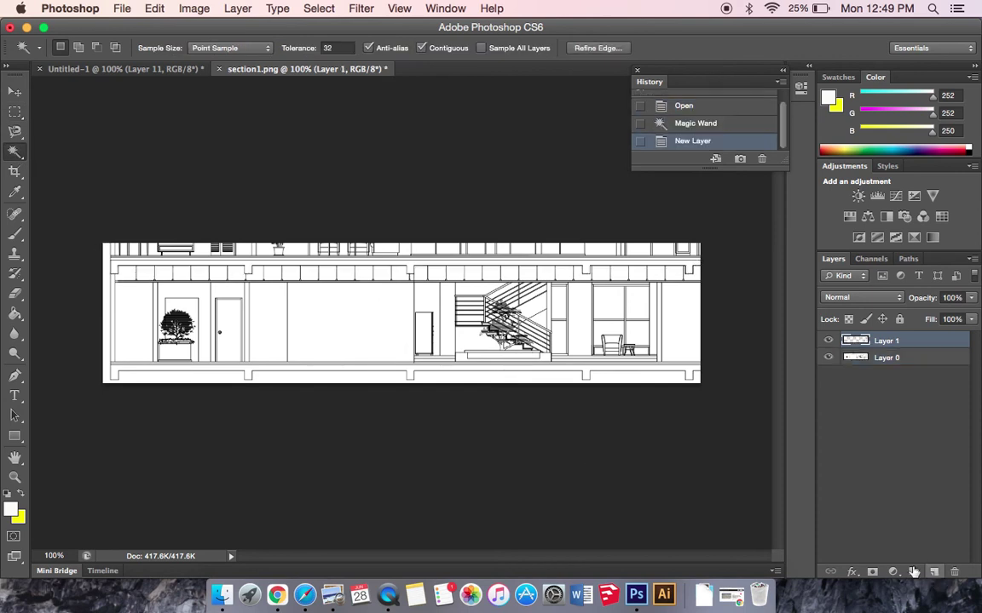
{"action": "double_click", "coordinate": [888, 340]}
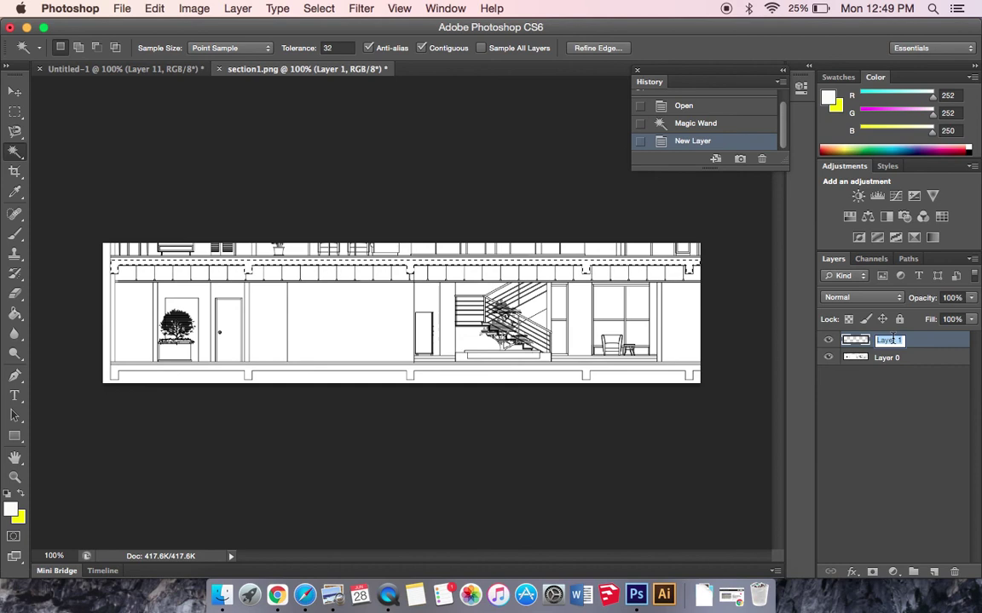
{"action": "type", "text": "stair"}
{"action": "key", "text": "BackSpace"}
{"action": "key", "text": "BackSpace"}
{"action": "key", "text": "BackSpace"}
{"action": "key", "text": "BackSpace"}
{"action": "type", "text": "lab"}
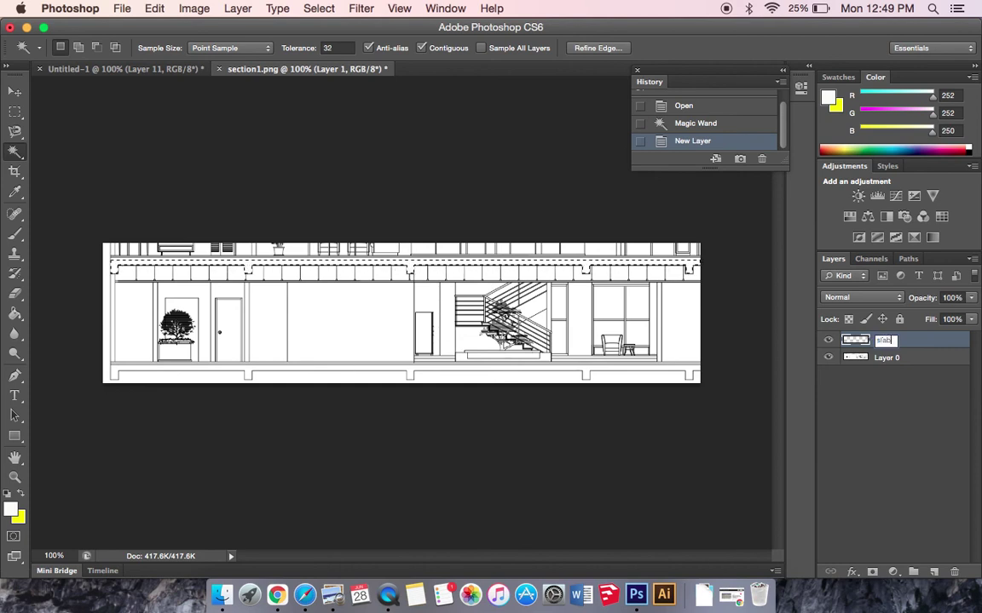
{"action": "key", "text": "Return"}
{"action": "left_click", "coordinate": [652, 372]}
{"action": "left_click", "coordinate": [653, 372]}
{"action": "left_click", "coordinate": [653, 373]}
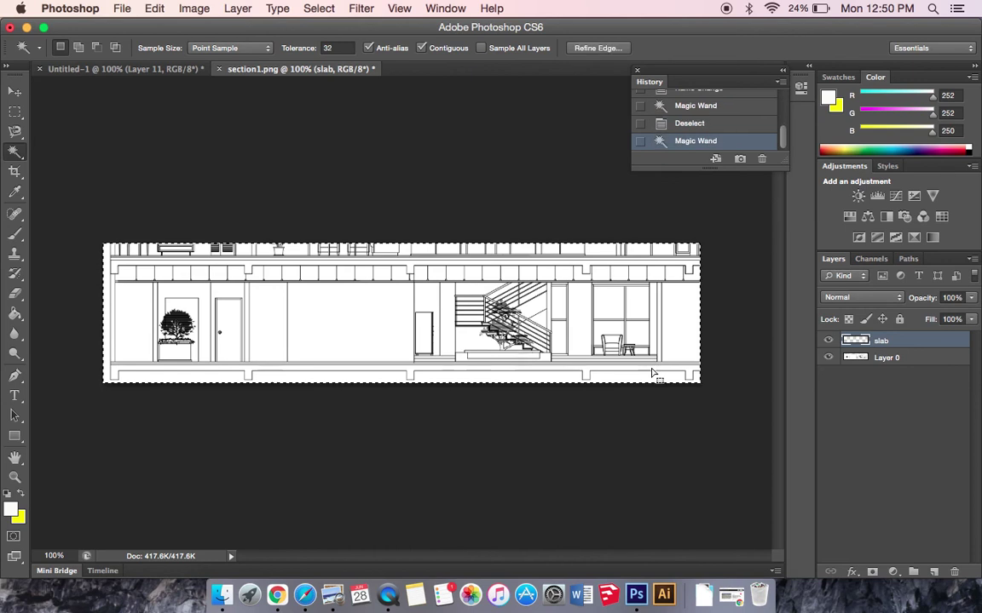
{"action": "left_click", "coordinate": [653, 372]}
On Layer 0, select both the upper and the lower floor slab together with the Magic Wand.
{"action": "left_click", "coordinate": [906, 359]}
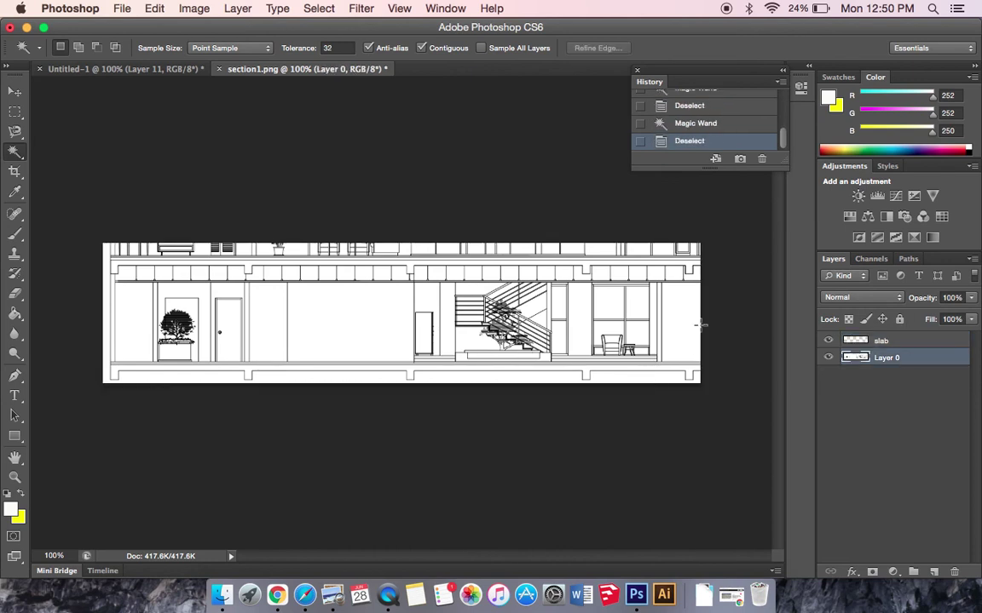
{"action": "left_click", "coordinate": [357, 266]}
{"action": "left_click", "coordinate": [401, 373]}
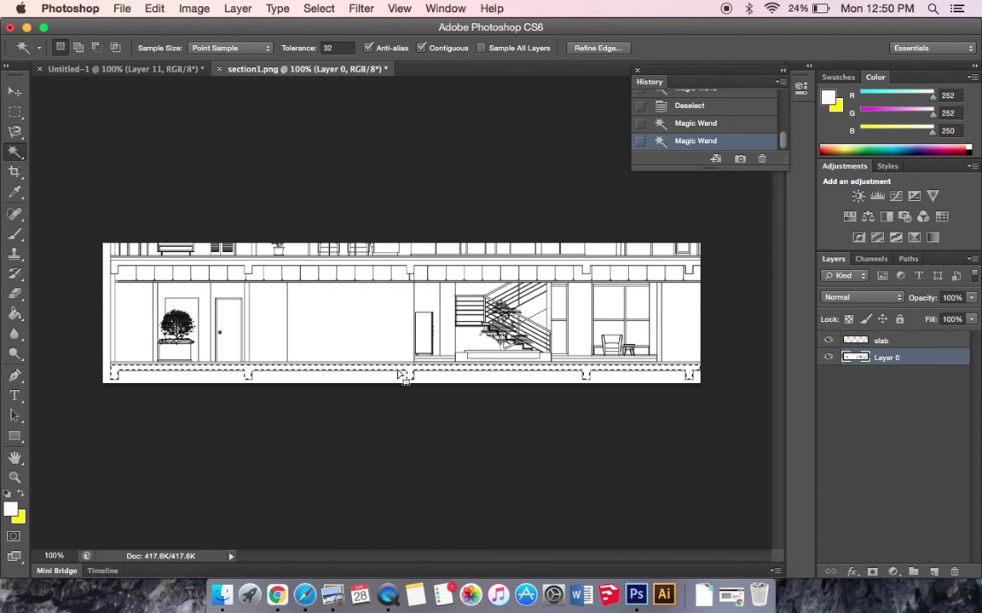
{"action": "left_click", "coordinate": [695, 267], "text": "shift"}
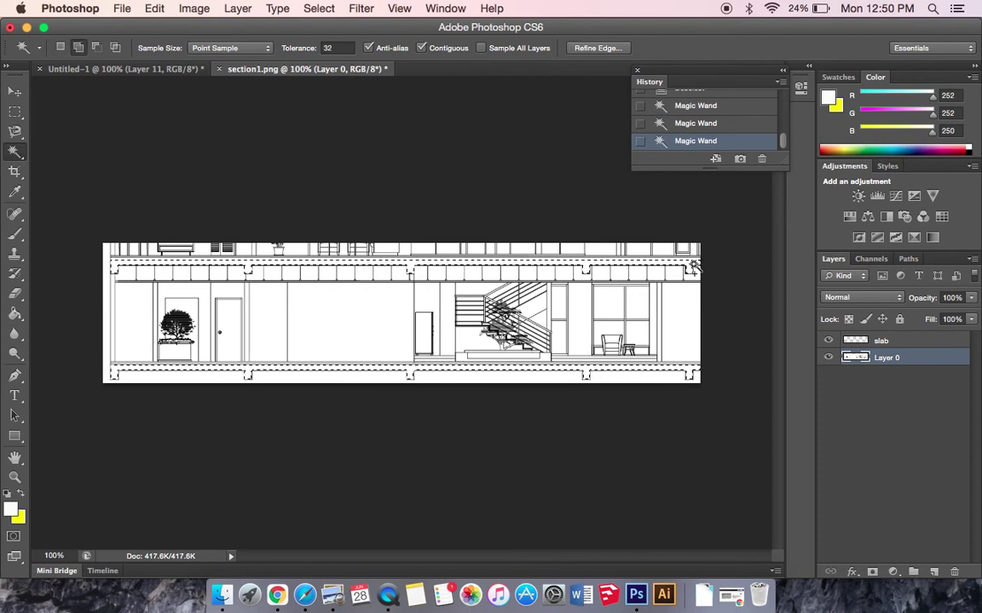
Set the foreground colour to the near-black #100e03.
{"action": "left_click", "coordinate": [13, 511]}
{"action": "left_click", "coordinate": [447, 340]}
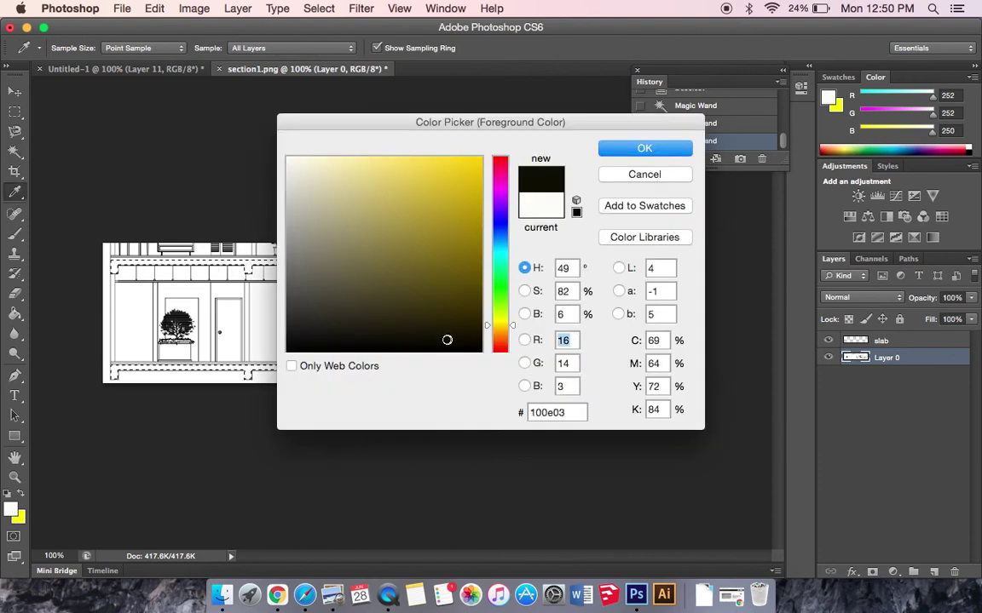
{"action": "left_click", "coordinate": [675, 149]}
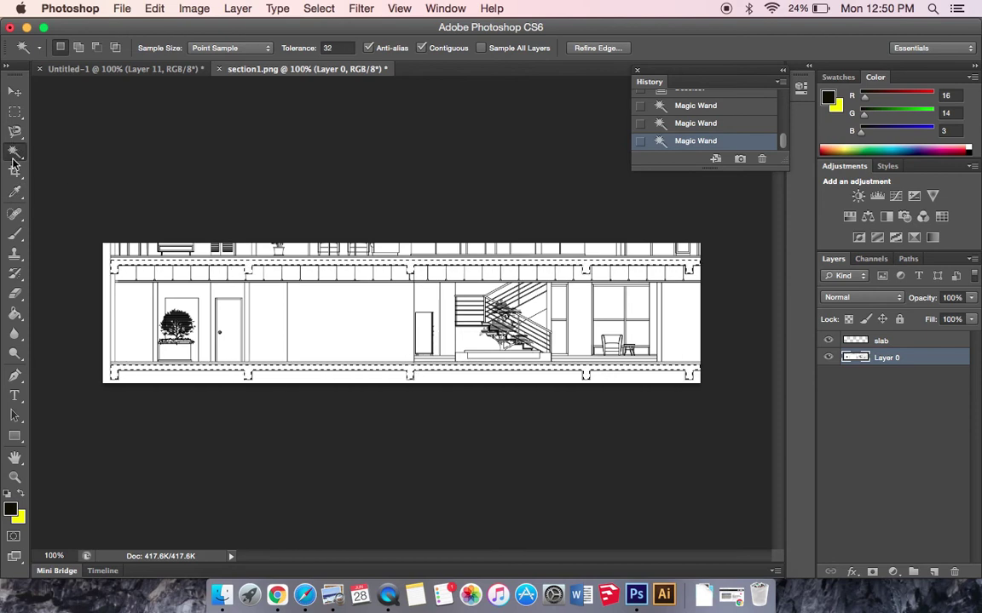
Fill both selected floor slabs with the foreground colour using the Paint Bucket, and clear the selection.
{"action": "left_click", "coordinate": [14, 313]}
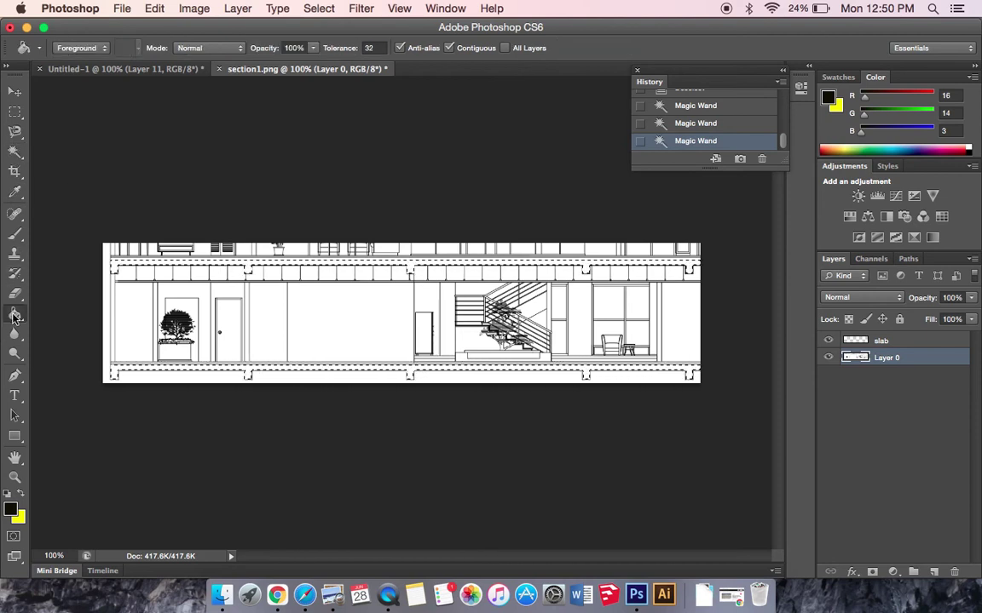
{"action": "left_click", "coordinate": [156, 270]}
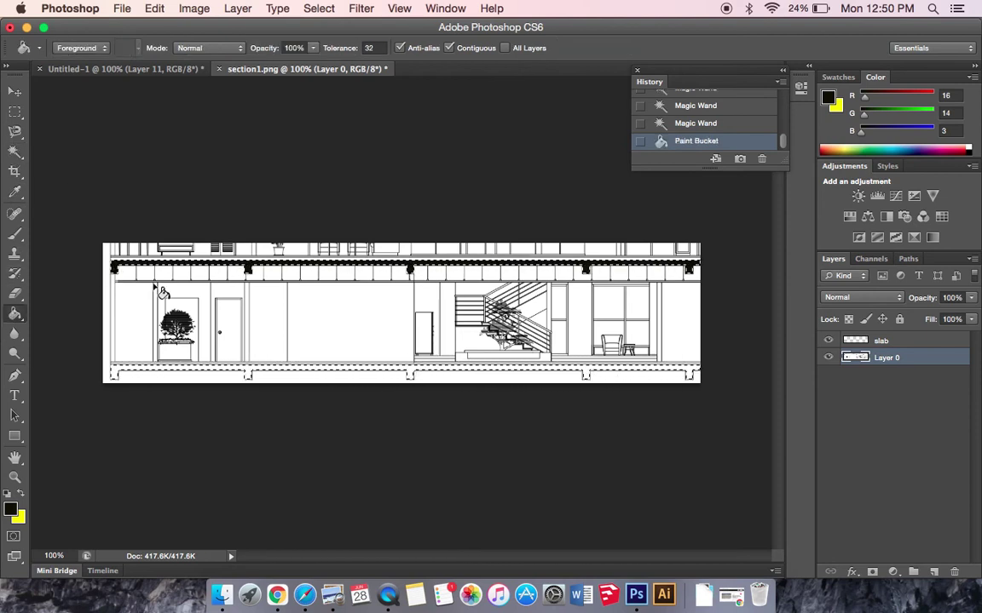
{"action": "left_click", "coordinate": [219, 375]}
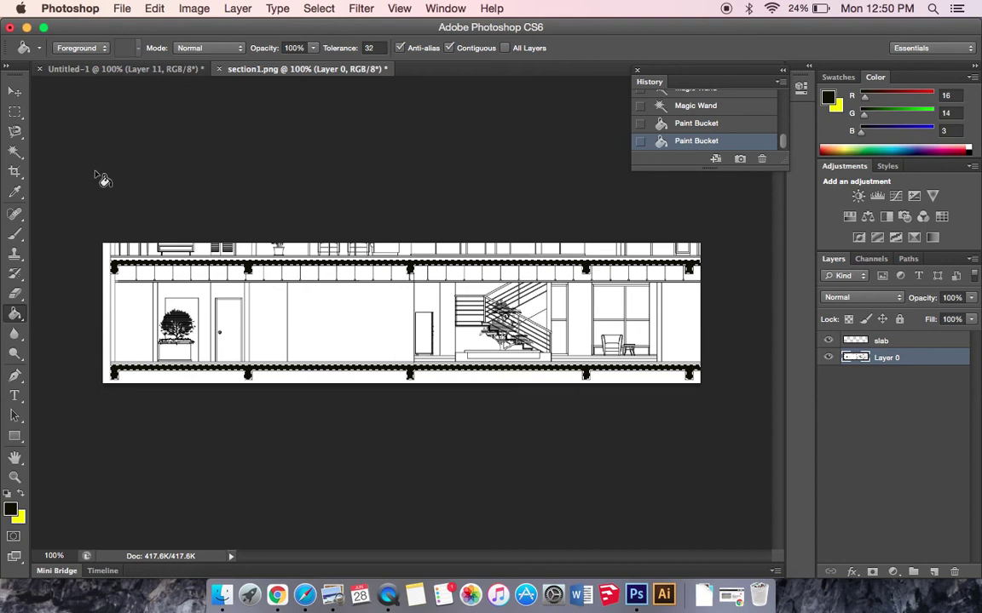
{"action": "left_click", "coordinate": [14, 111]}
{"action": "left_click", "coordinate": [325, 215]}
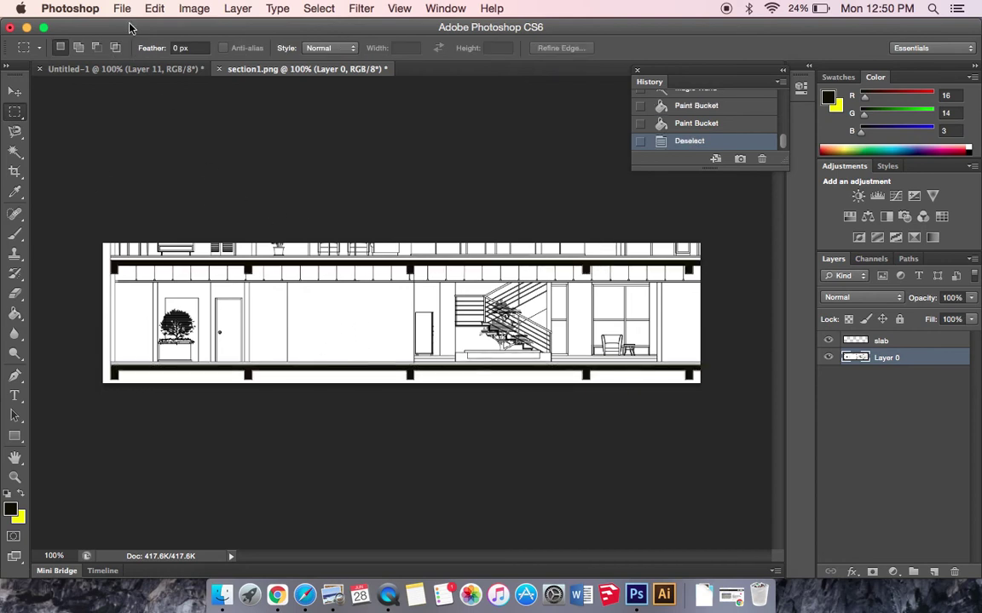
Switch to Chrome, copy the Ibis budget reception counter photo from the open Pinterest pin, and paste it into section1.png in Photoshop.
{"action": "left_click", "coordinate": [278, 595]}
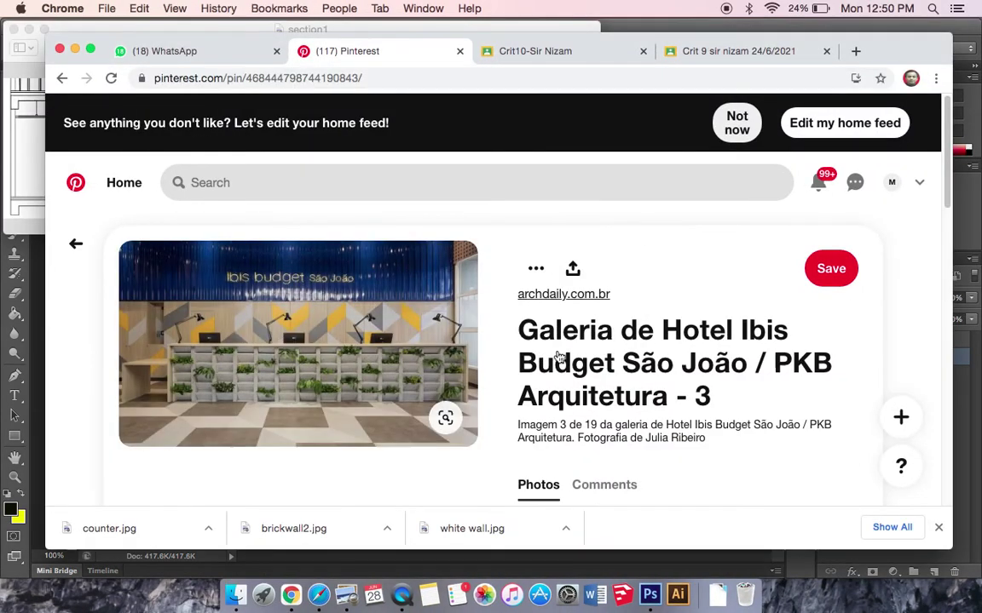
{"action": "scroll", "coordinate": [530, 361], "scroll_direction": "down", "scroll_amount": 5}
{"action": "scroll", "coordinate": [485, 358], "scroll_direction": "up", "scroll_amount": 2}
{"action": "scroll", "coordinate": [483, 361], "scroll_direction": "down", "scroll_amount": 10}
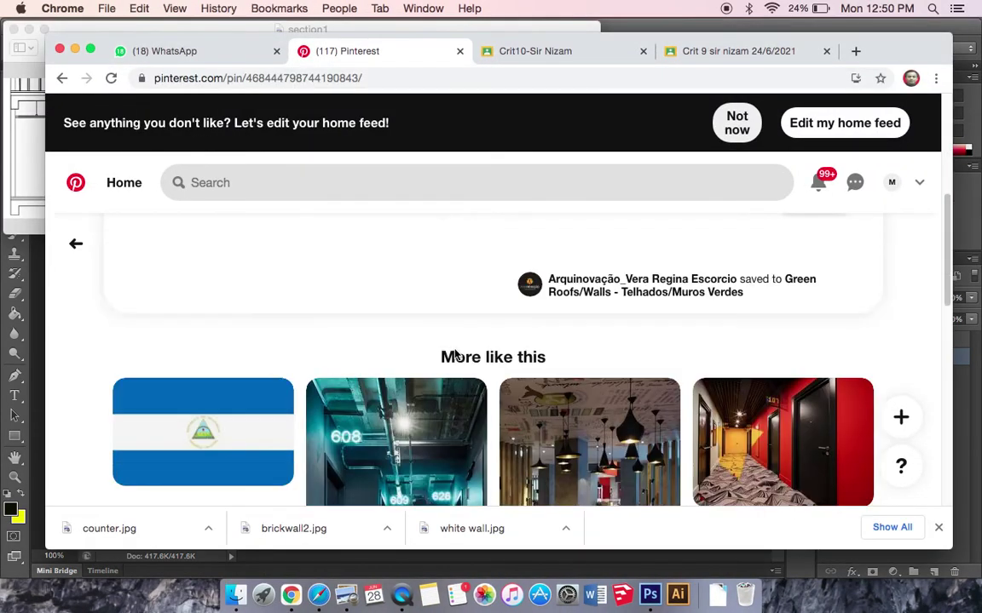
{"action": "scroll", "coordinate": [455, 359], "scroll_direction": "up", "scroll_amount": 10}
{"action": "scroll", "coordinate": [455, 359], "scroll_direction": "up", "scroll_amount": 3}
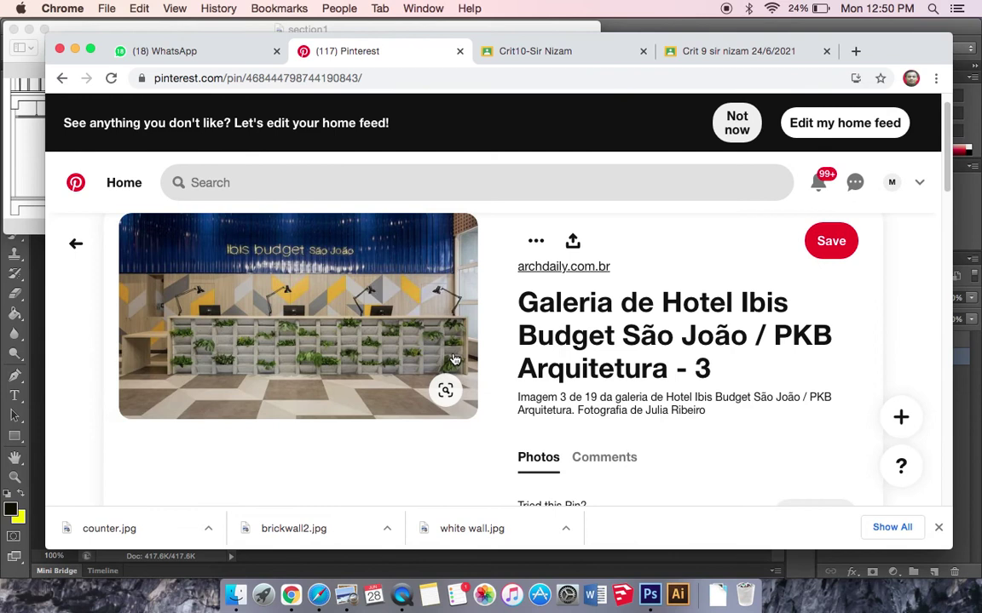
{"action": "right_click", "coordinate": [281, 337]}
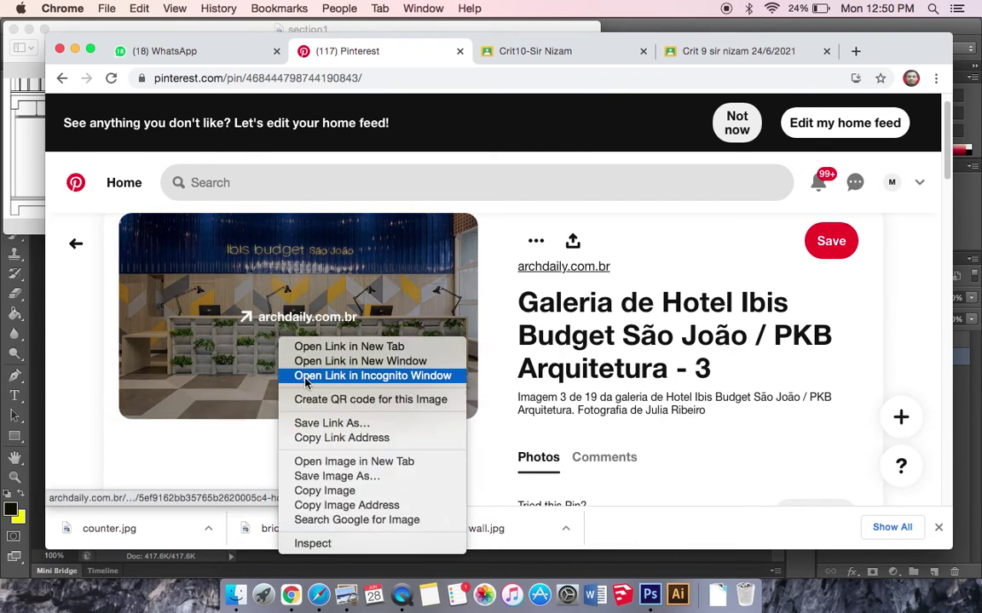
{"action": "left_click", "coordinate": [317, 492]}
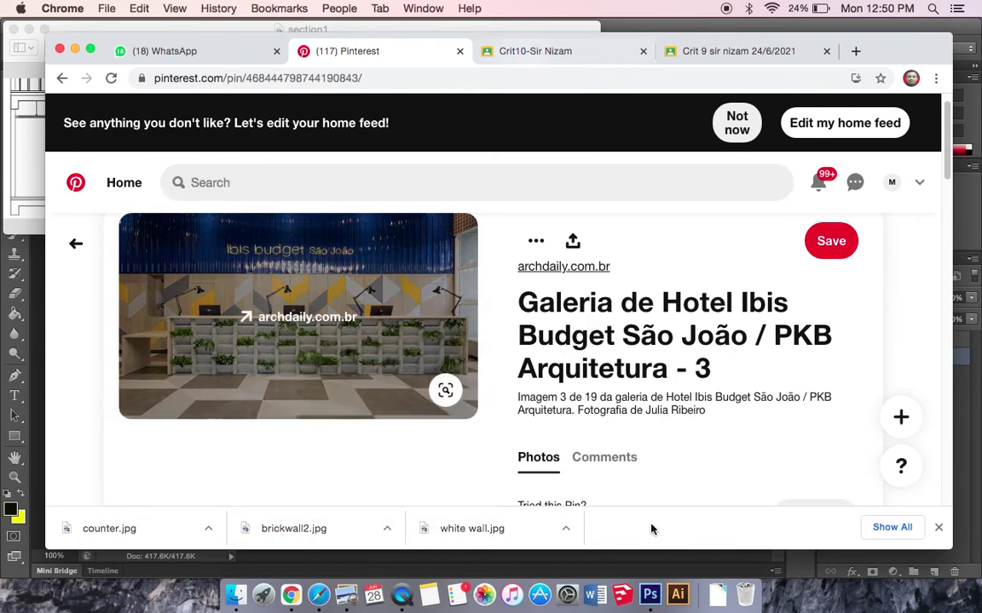
{"action": "left_click", "coordinate": [653, 597]}
{"action": "key", "text": "super+v"}
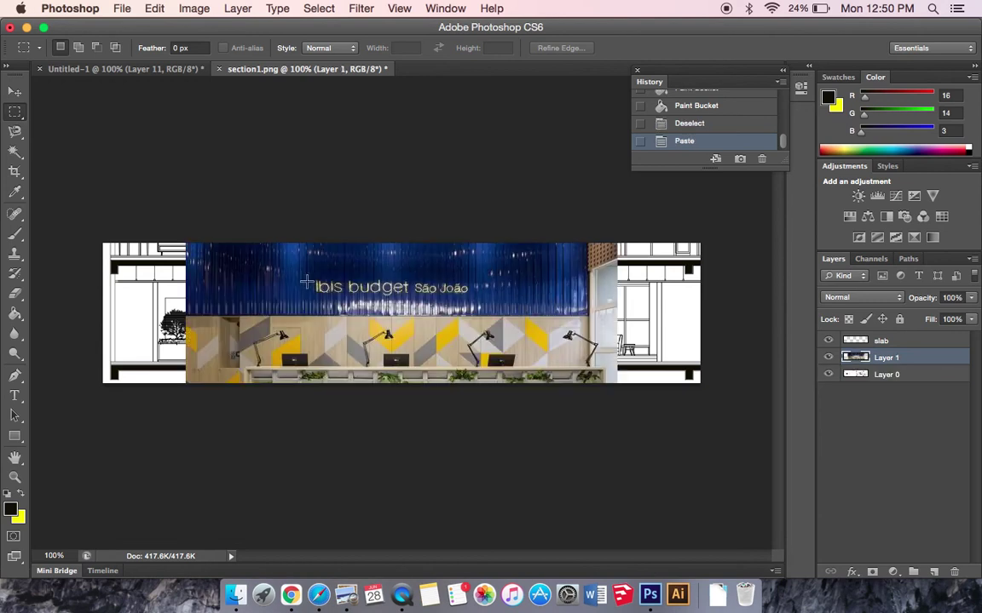
Scale the pasted reception photo down to about 64% with Free Transform and apply the transformation.
{"action": "left_click", "coordinate": [15, 92]}
{"action": "mouse_move", "coordinate": [328, 328]}
{"action": "left_mouse_down"}
{"action": "mouse_move", "coordinate": [274, 250]}
{"action": "mouse_move", "coordinate": [336, 322]}
{"action": "left_mouse_up"}
{"action": "key", "text": "super+t"}
{"action": "left_click_drag", "start_coordinate": [615, 231], "coordinate": [444, 273]}
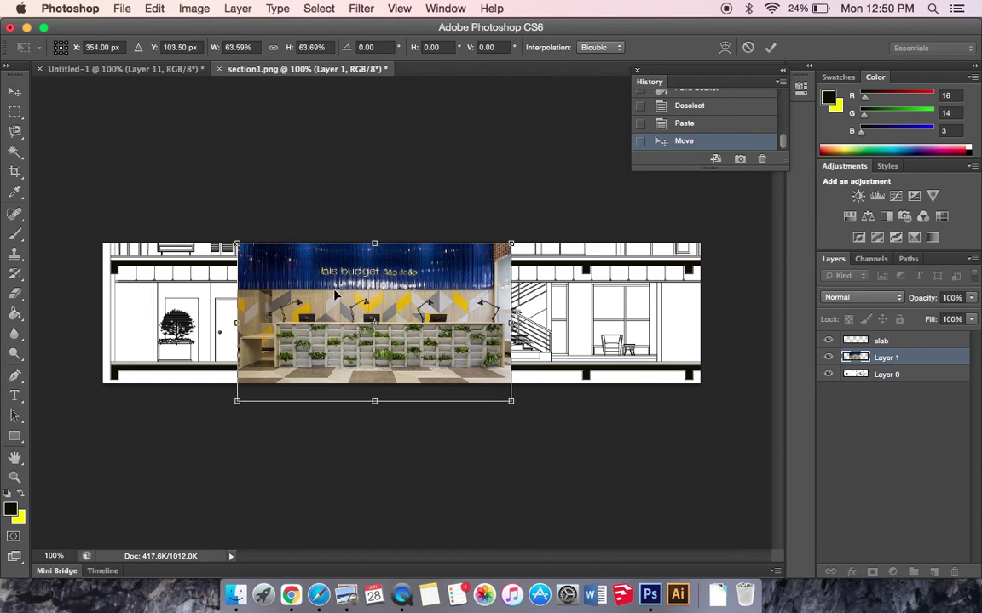
{"action": "left_click", "coordinate": [14, 112]}
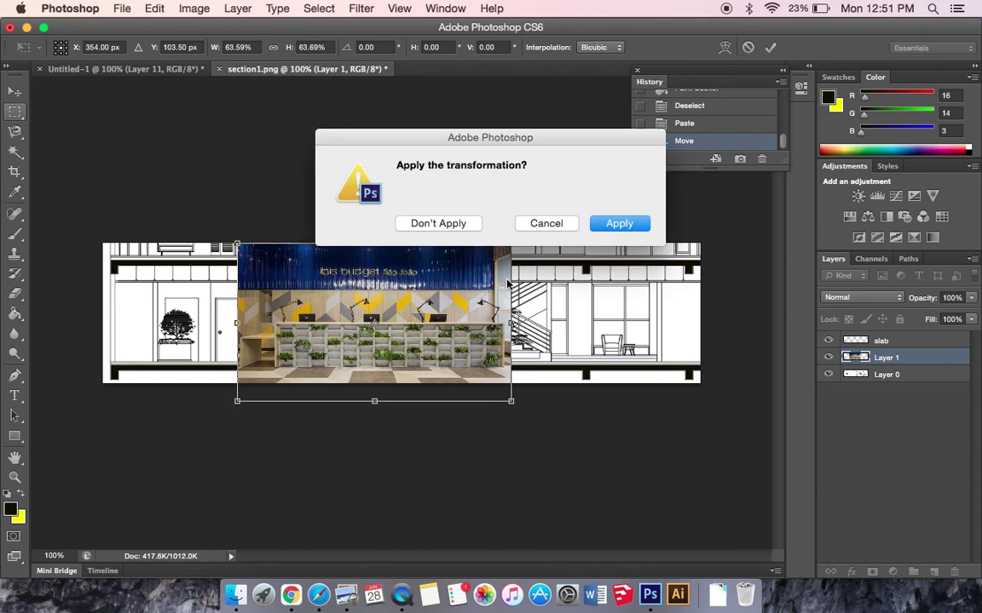
{"action": "left_click", "coordinate": [590, 227]}
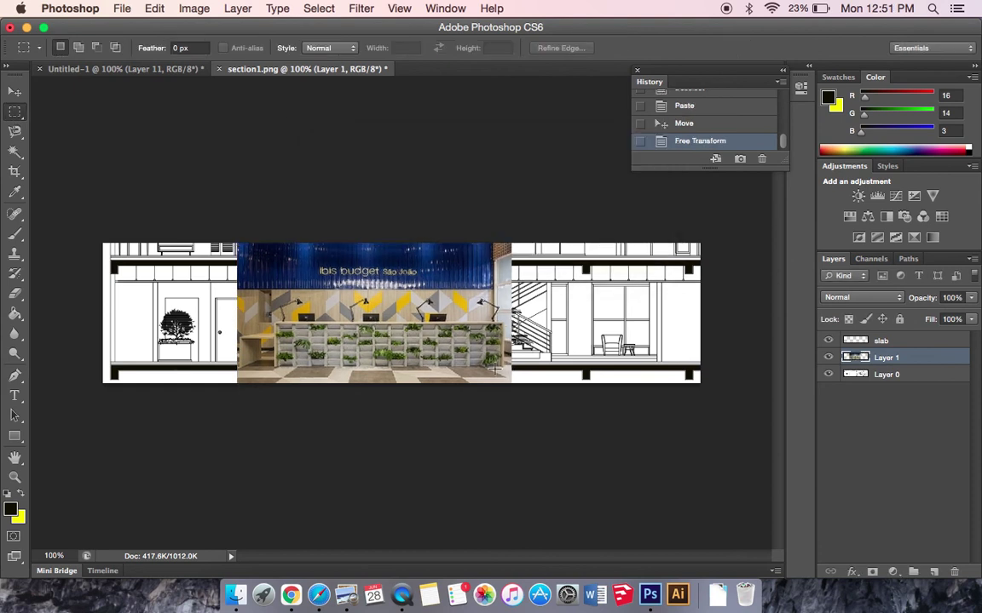
Trim the reception photo by deleting its floor strip below the counter and the strips beyond the counter's right and left ends.
{"action": "left_click_drag", "start_coordinate": [510, 366], "coordinate": [195, 418]}
{"action": "key", "text": "Delete"}
{"action": "left_click_drag", "start_coordinate": [492, 243], "coordinate": [539, 386]}
{"action": "key", "text": "Delete"}
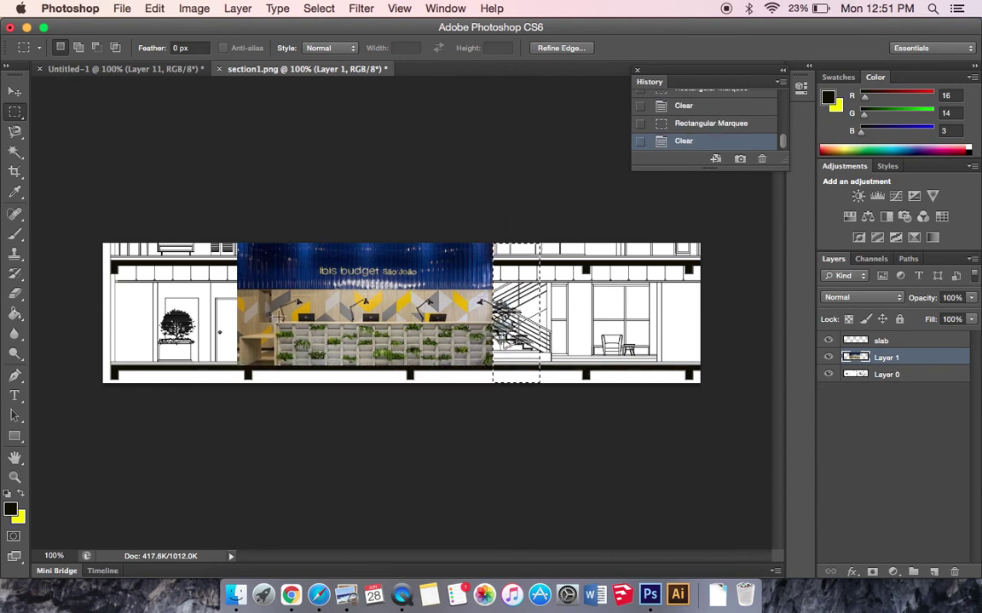
{"action": "left_click_drag", "start_coordinate": [271, 240], "coordinate": [217, 372]}
{"action": "key", "text": "Delete"}
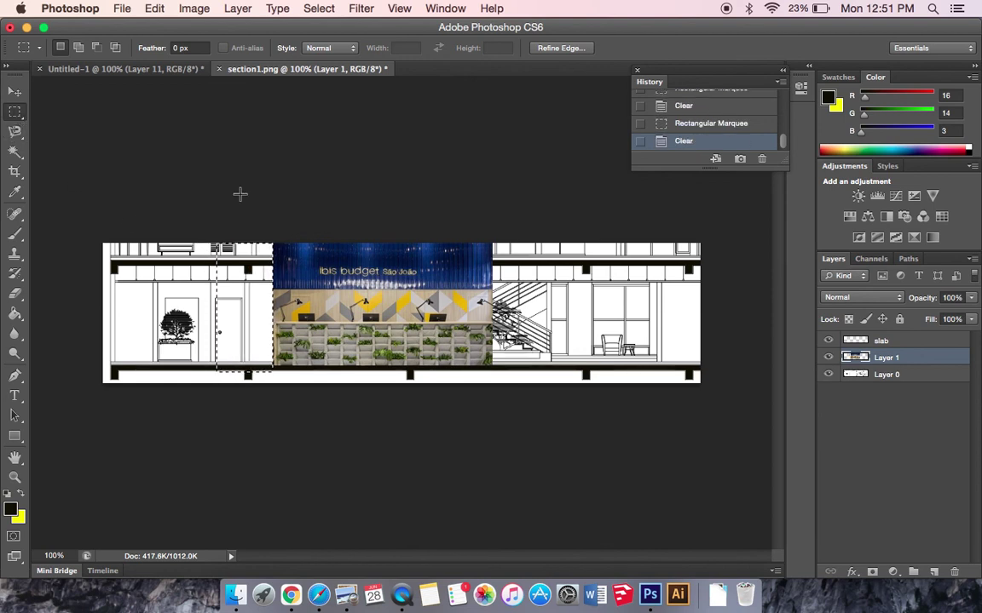
Group the photo layer, scale the group to about 75%, and fit it between the two beams over the blank ground-floor wall.
{"action": "key", "text": "ctrl+d"}
{"action": "key", "text": "v"}
{"action": "key", "text": "ctrl+g"}
{"action": "key", "text": "ctrl+t"}
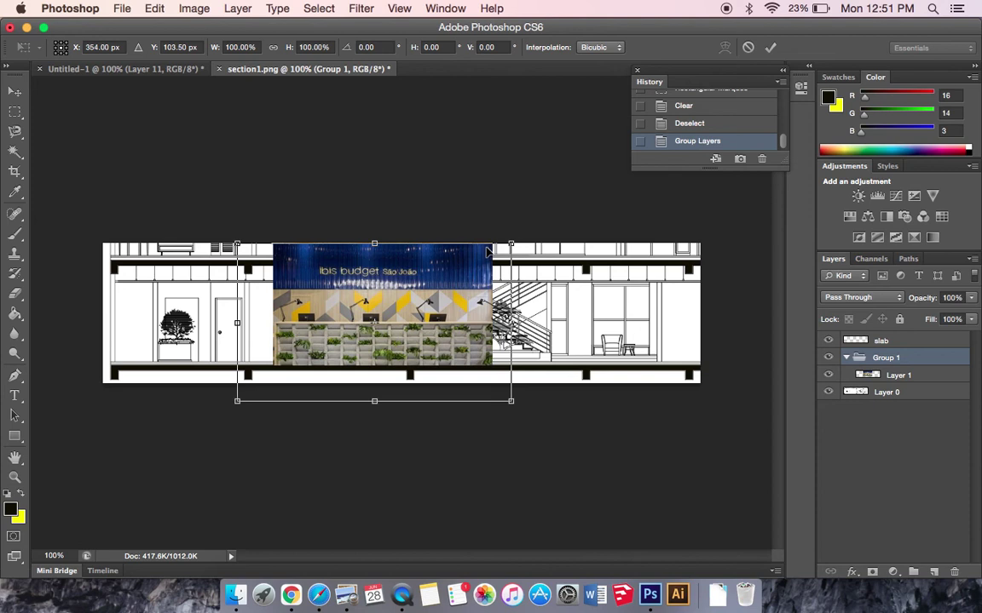
{"action": "left_click_drag", "start_coordinate": [510, 242], "coordinate": [441, 284]}
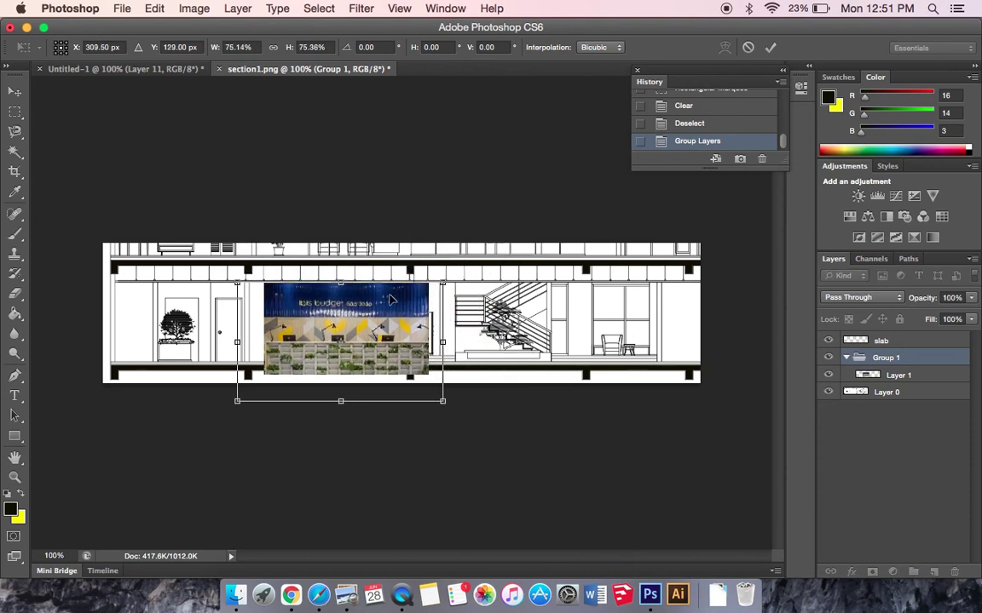
{"action": "left_click_drag", "start_coordinate": [388, 300], "coordinate": [371, 290]}
{"action": "left_click", "coordinate": [14, 111]}
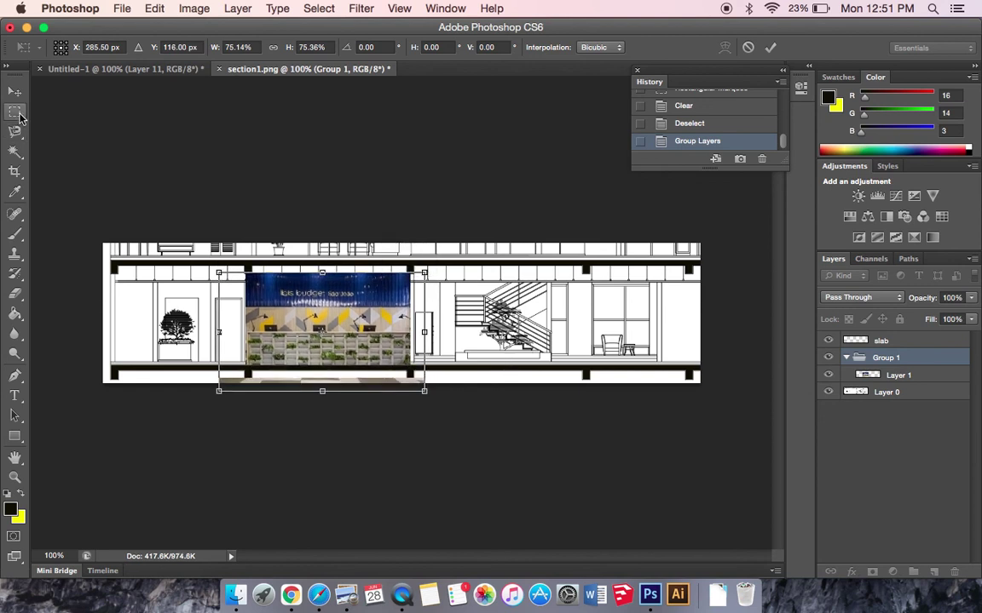
{"action": "left_click", "coordinate": [545, 222]}
{"action": "key", "text": "Return"}
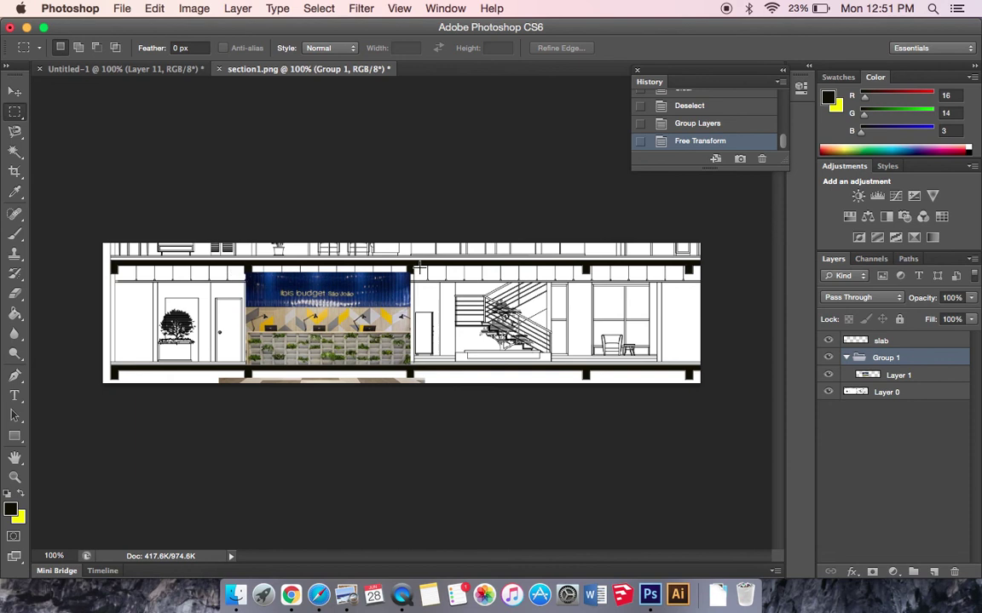
{"action": "left_click_drag", "start_coordinate": [271, 279], "coordinate": [236, 274]}
{"action": "key", "text": "BackSpace"}
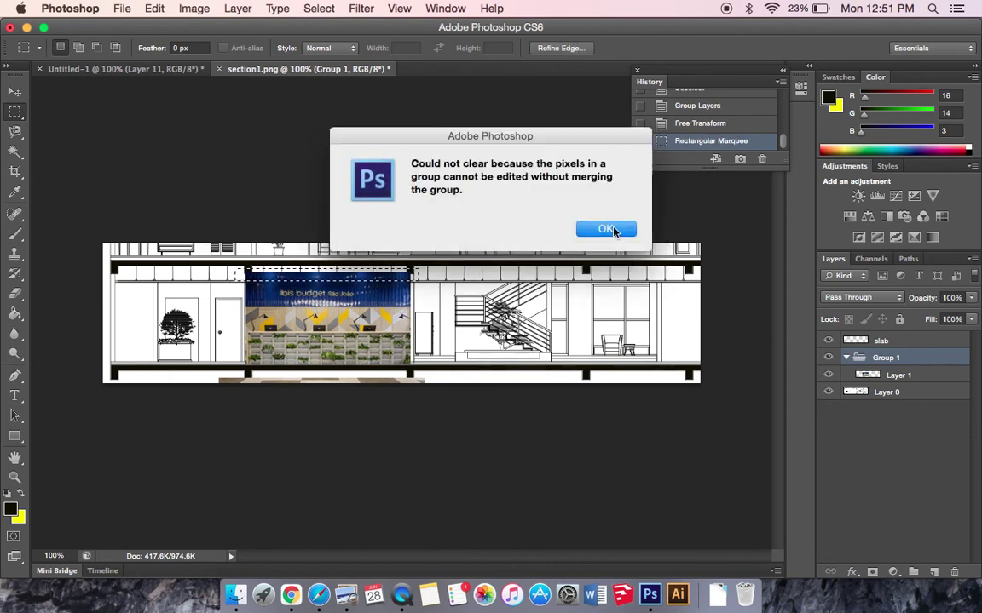
{"action": "left_click", "coordinate": [606, 229]}
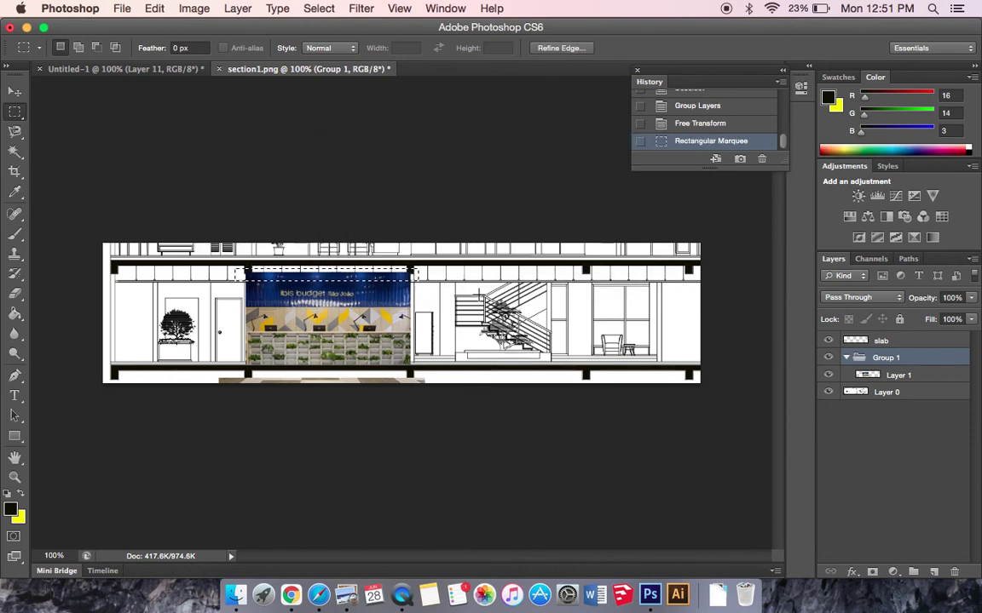
Delete the strip of the reception photo on Layer 1 that rises above the ground-floor ceiling line between the beams.
{"action": "left_click_drag", "start_coordinate": [414, 266], "coordinate": [226, 282]}
{"action": "key", "text": "BackSpace"}
{"action": "left_click", "coordinate": [606, 228]}
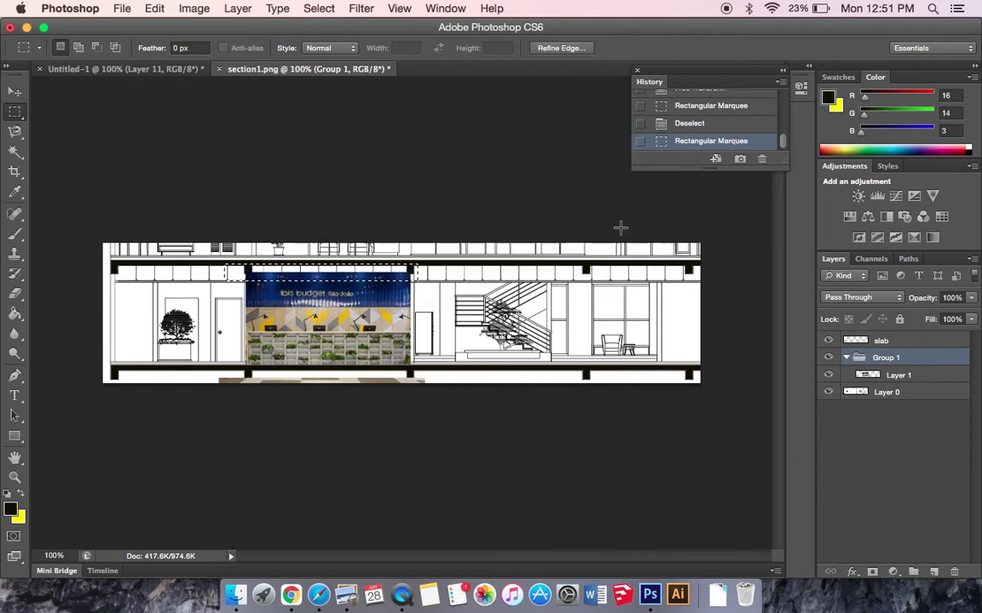
{"action": "left_click", "coordinate": [898, 375]}
{"action": "key", "text": "BackSpace"}
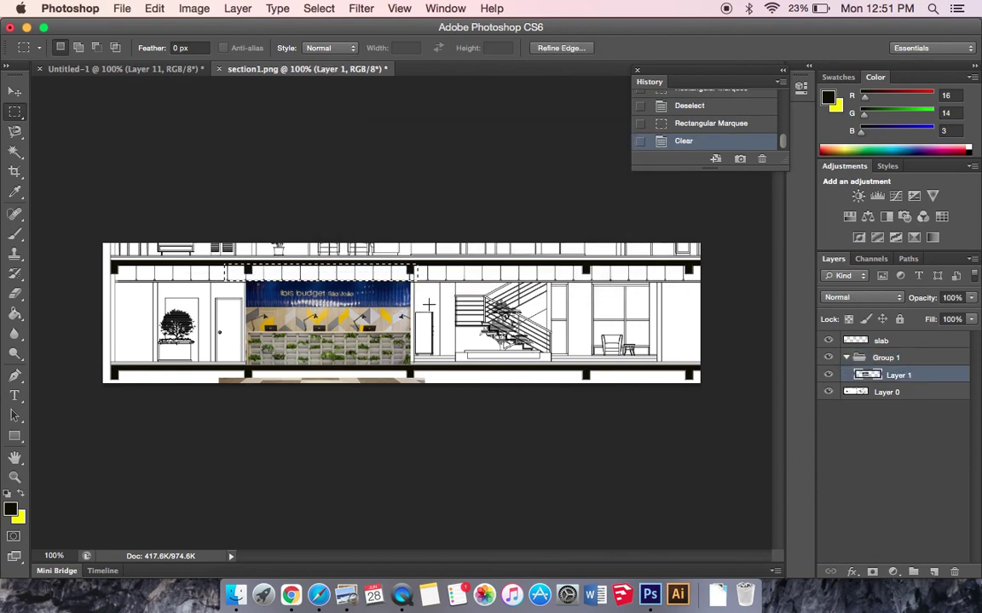
{"action": "left_click", "coordinate": [416, 252]}
Delete the leftover piece of the reception photo below the ground-floor slab and clear the selection.
{"action": "mouse_move", "coordinate": [438, 377]}
{"action": "left_mouse_down"}
{"action": "mouse_move", "coordinate": [350, 417]}
{"action": "mouse_move", "coordinate": [174, 440]}
{"action": "left_mouse_up"}
{"action": "key", "text": "BackSpace"}
{"action": "left_click", "coordinate": [265, 266]}
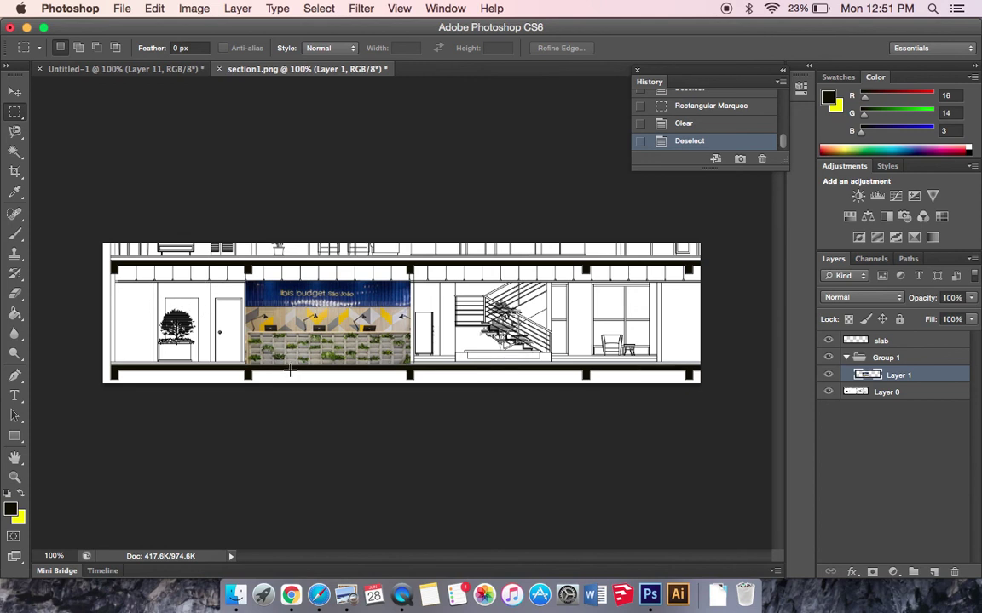
Open brickwall1.jpg from the untitled folder in Photoshop.
{"action": "left_click", "coordinate": [289, 590]}
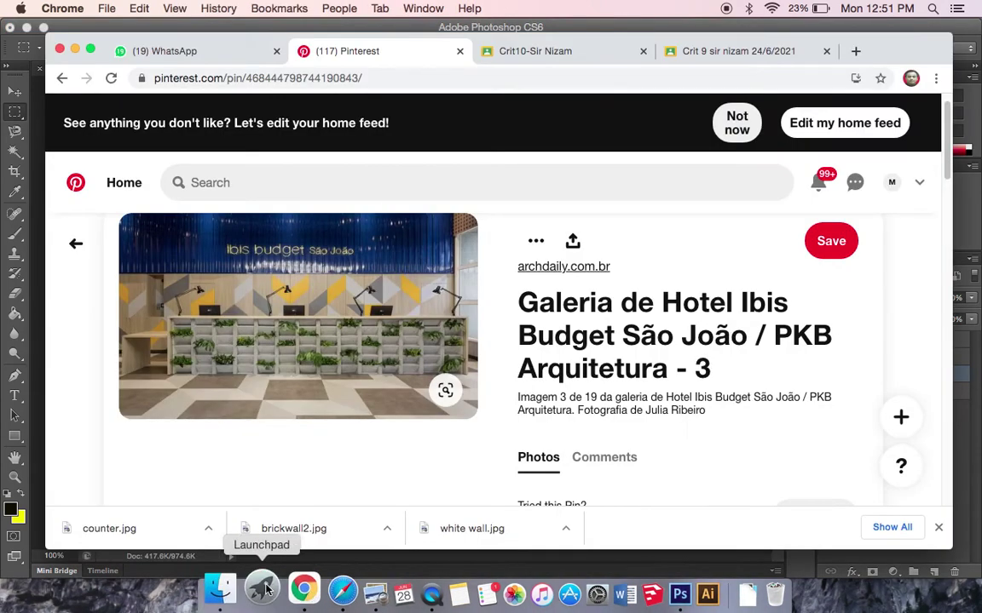
{"action": "left_click", "coordinate": [679, 594]}
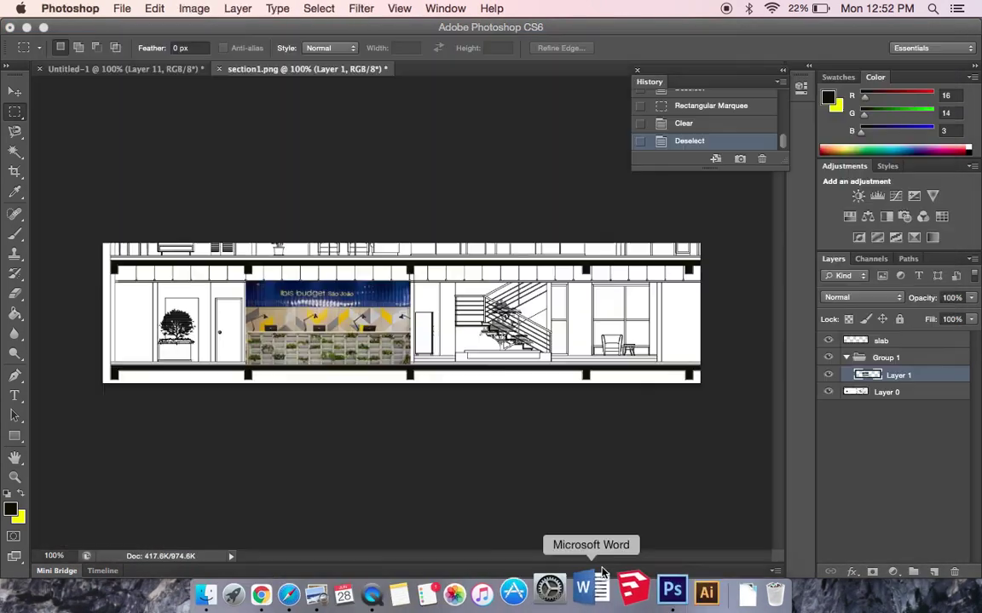
{"action": "left_click", "coordinate": [124, 10]}
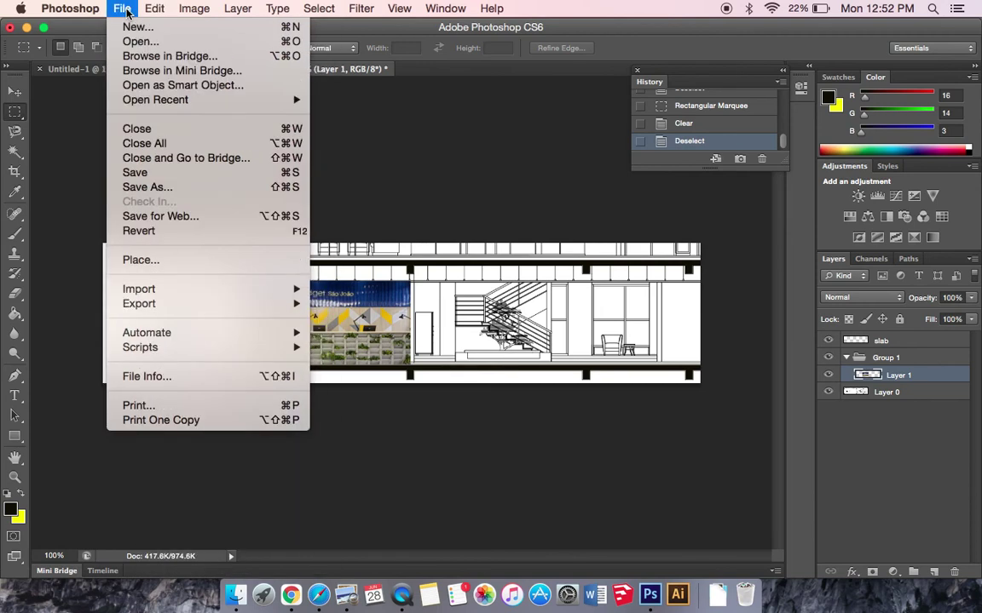
{"action": "left_click", "coordinate": [137, 43]}
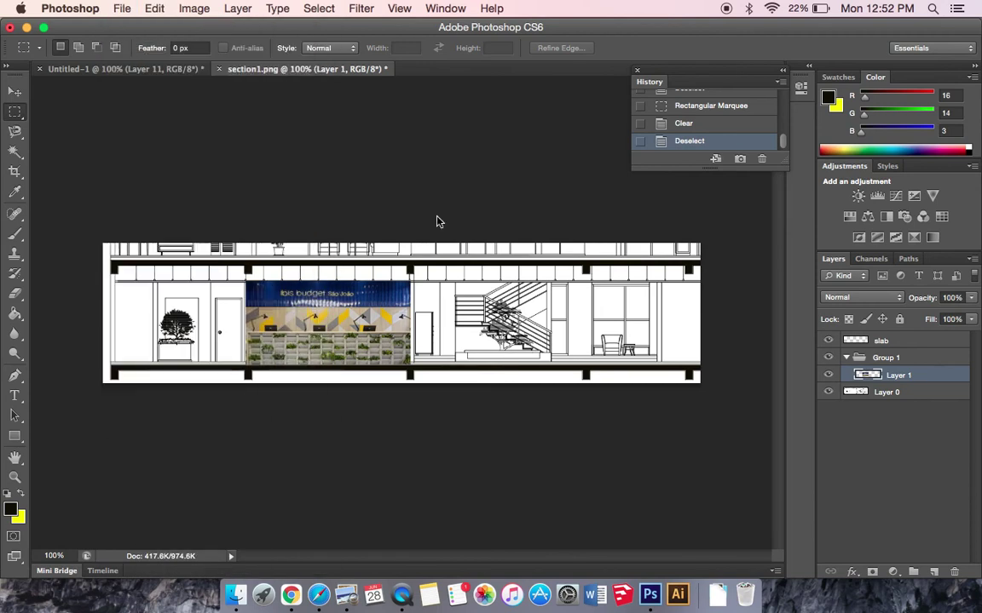
{"action": "double_click", "coordinate": [456, 112]}
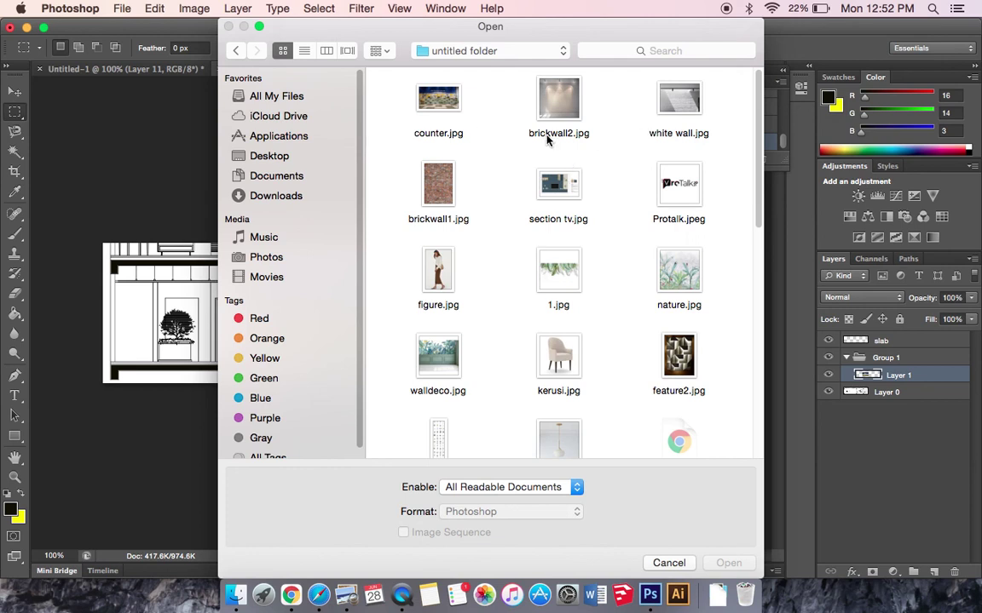
{"action": "left_click", "coordinate": [438, 189]}
{"action": "left_click", "coordinate": [725, 563]}
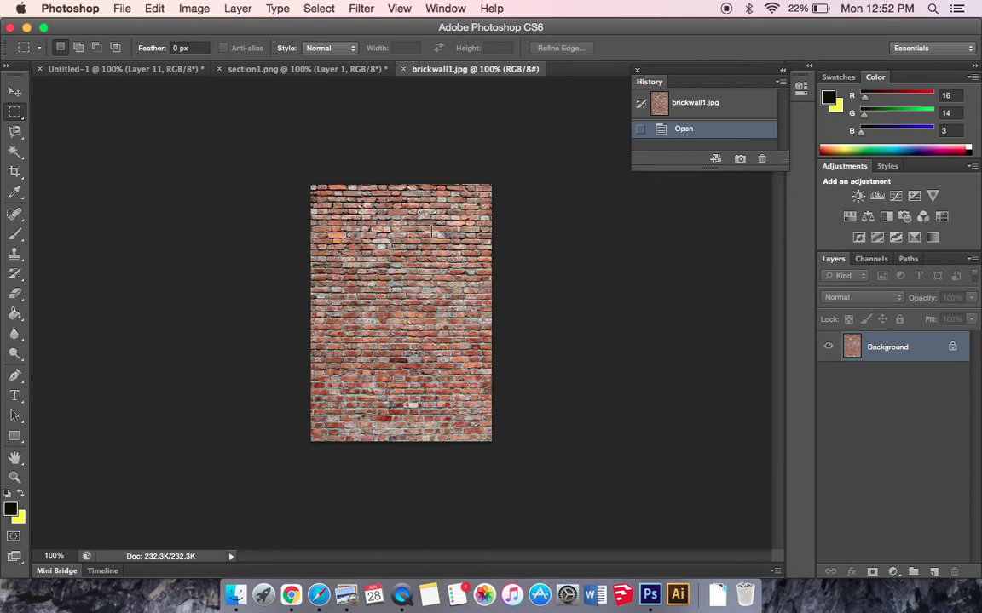
Copy the brickwall1.jpg image into section1.png over the tree-and-door wall and hide the new brick layer.
{"action": "left_click_drag", "start_coordinate": [429, 76], "coordinate": [435, 131]}
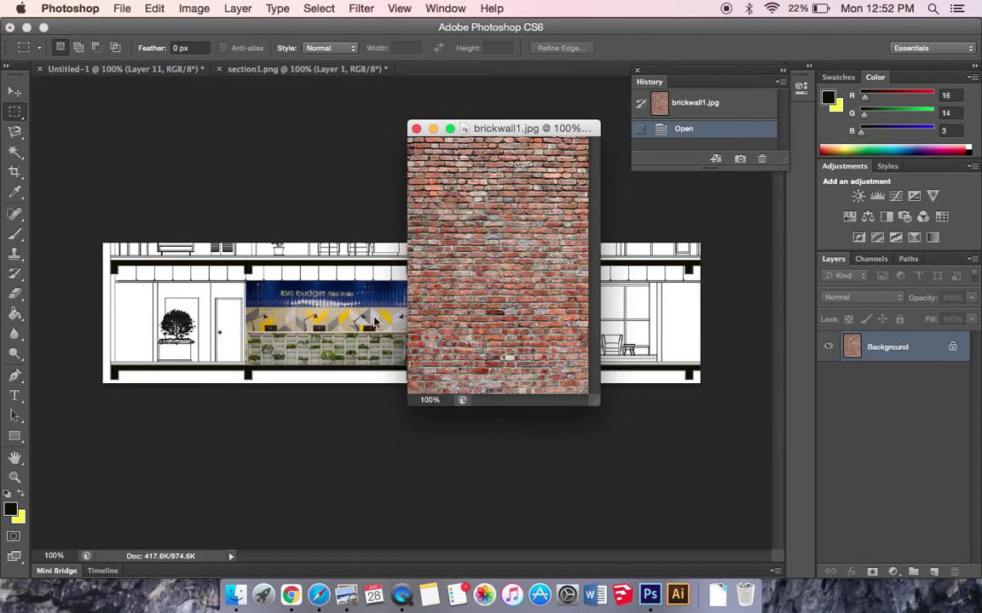
{"action": "key", "text": "v"}
{"action": "left_click_drag", "start_coordinate": [477, 284], "coordinate": [257, 260]}
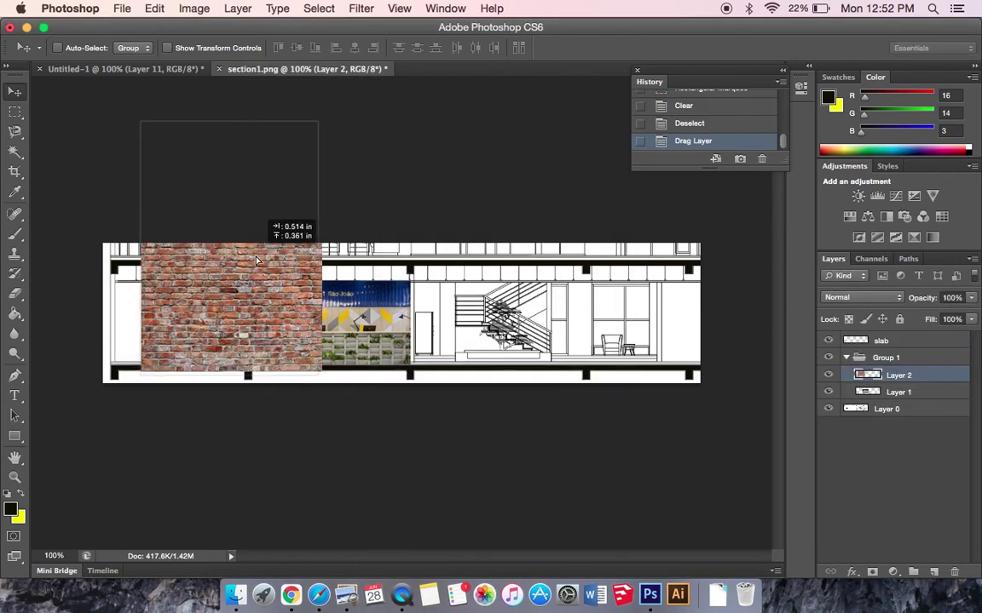
{"action": "left_click_drag", "start_coordinate": [256, 260], "coordinate": [257, 259]}
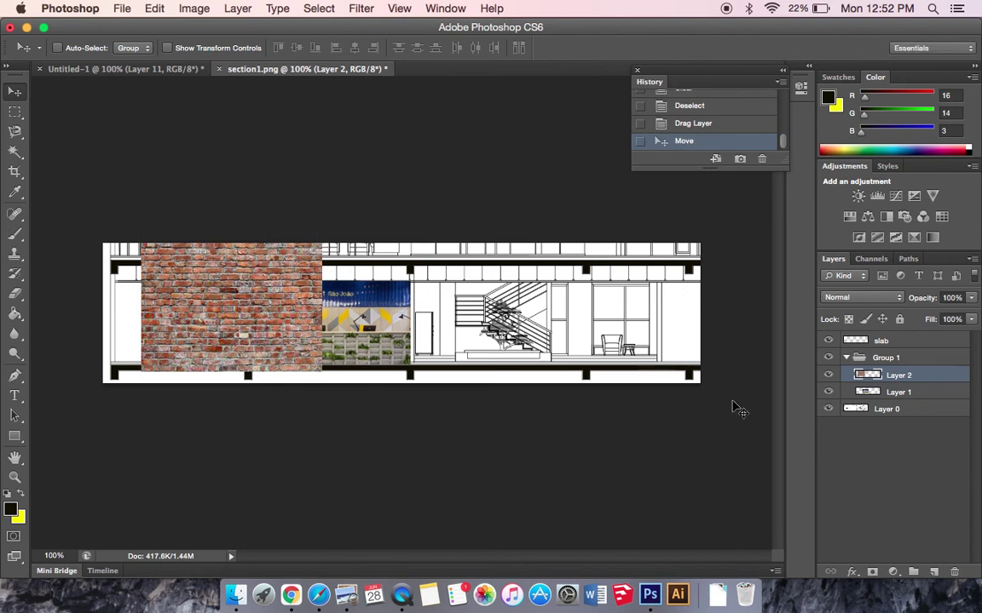
{"action": "left_click", "coordinate": [831, 378]}
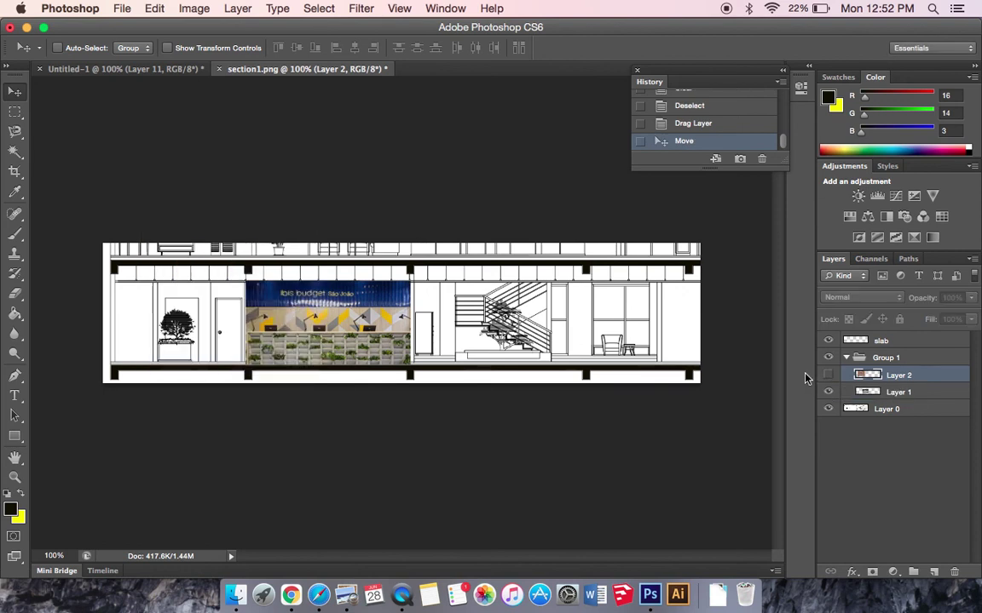
Switch to Chrome and search Pinterest for "white brick".
{"action": "left_click", "coordinate": [296, 597]}
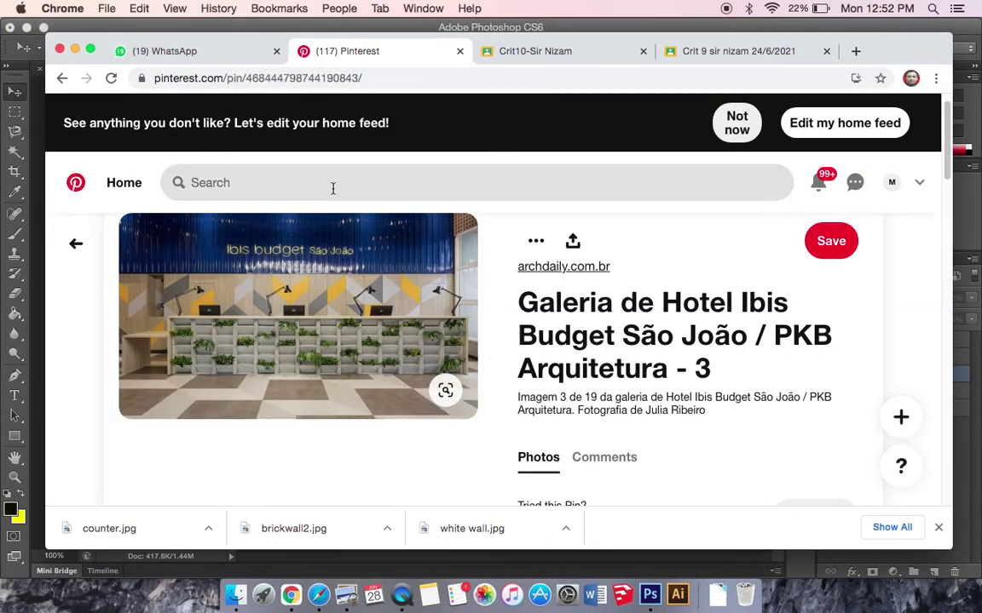
{"action": "left_click", "coordinate": [333, 189]}
{"action": "type", "text": "white"}
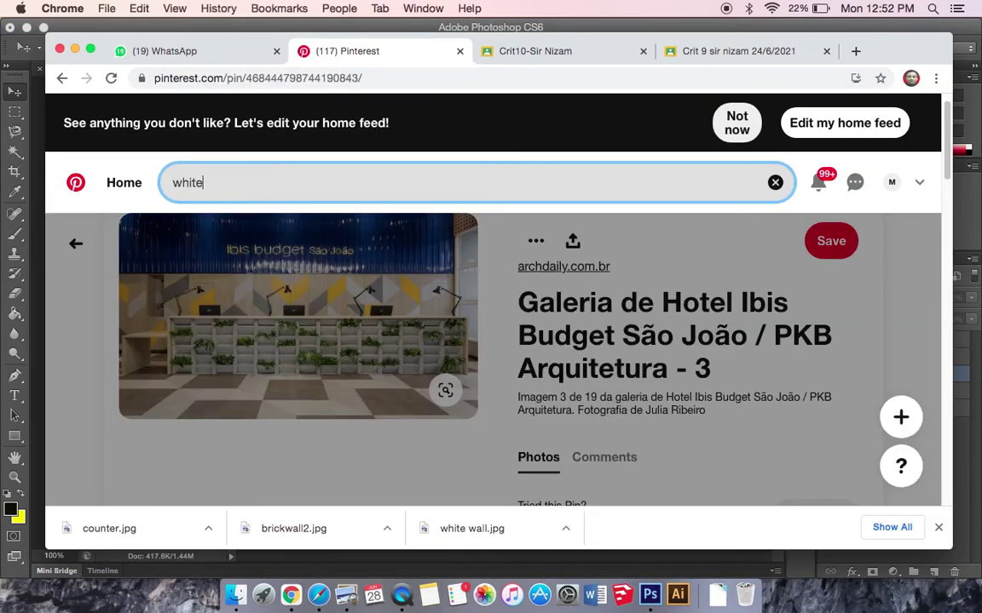
{"action": "type", "text": " brick"}
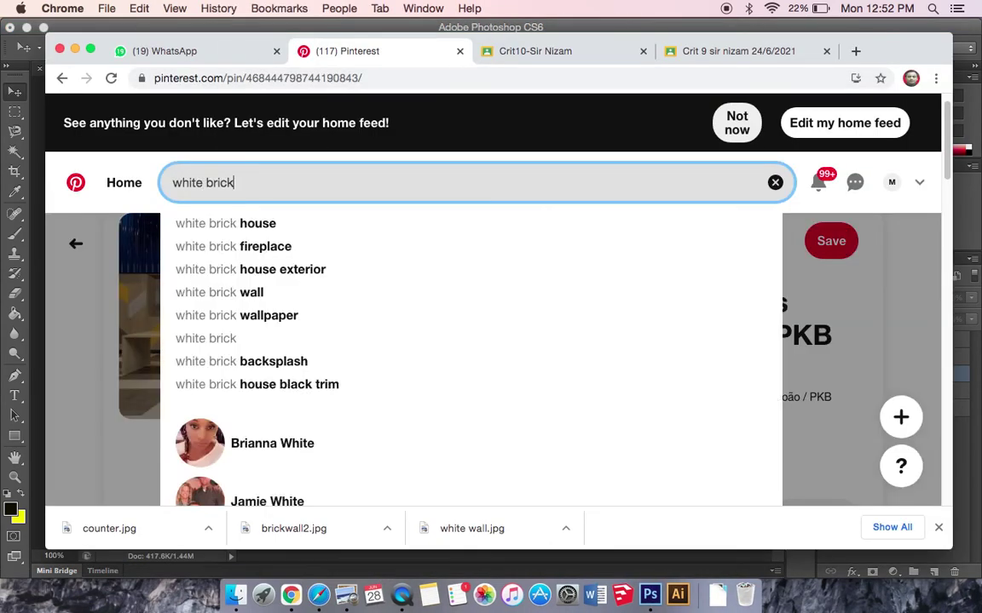
{"action": "key", "text": "Return"}
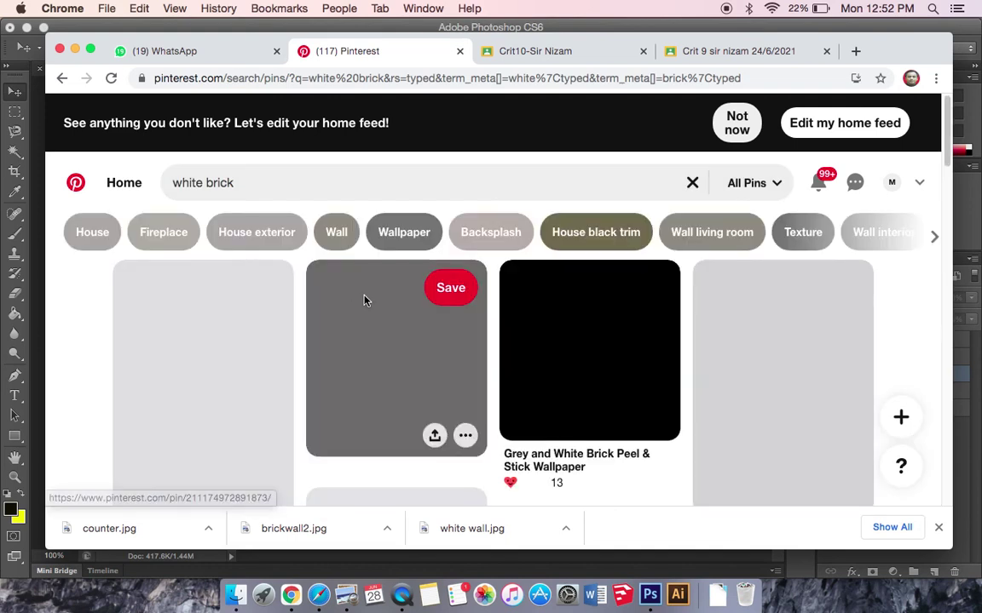
Find the WallsByMe textured white brick wallpaper among the results and open its pin.
{"action": "scroll", "coordinate": [759, 386], "scroll_direction": "down", "scroll_amount": 1}
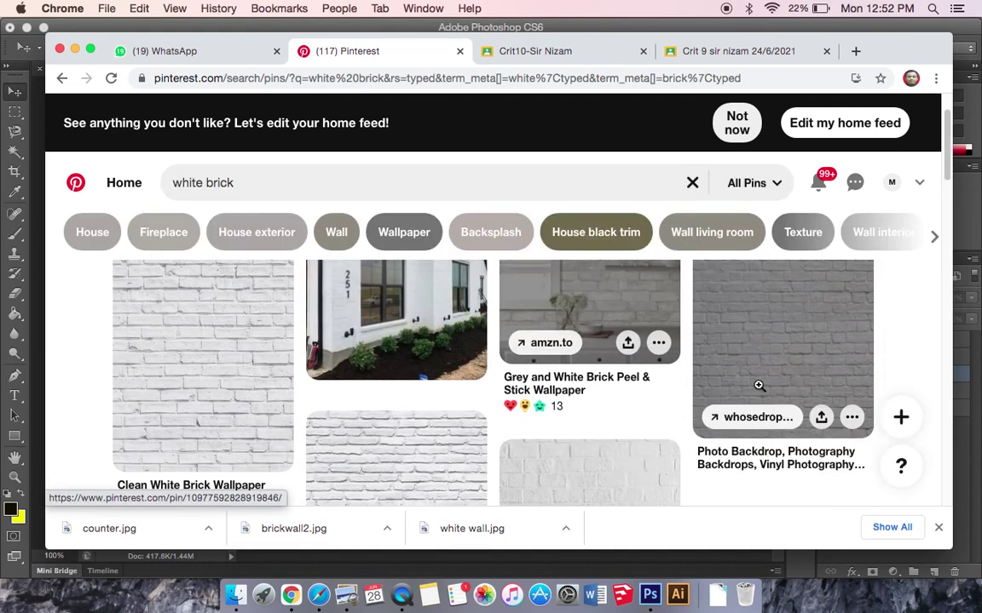
{"action": "scroll", "coordinate": [442, 417], "scroll_direction": "down", "scroll_amount": 3}
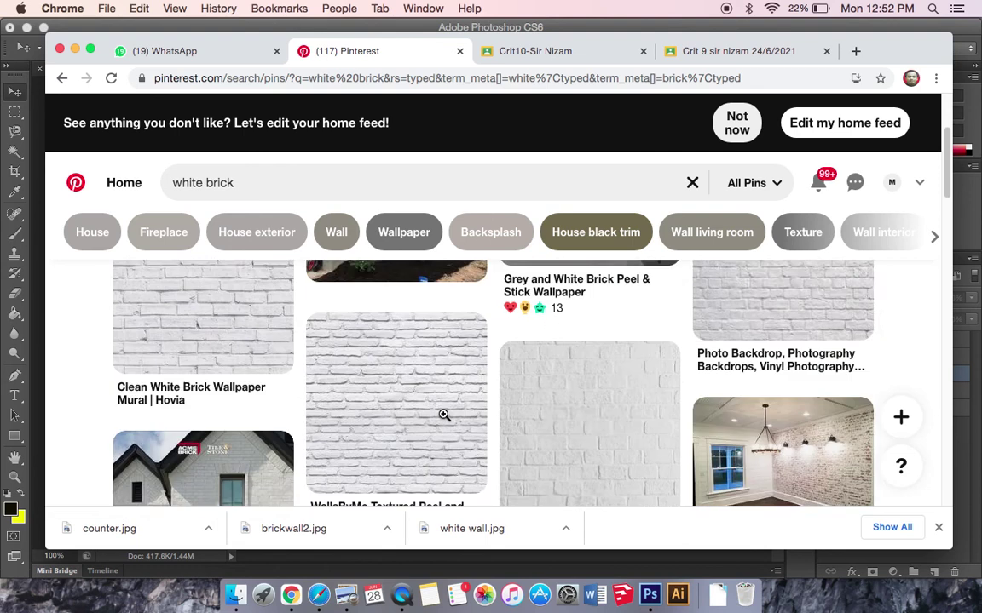
{"action": "scroll", "coordinate": [444, 415], "scroll_direction": "down", "scroll_amount": 3}
{"action": "right_click", "coordinate": [405, 303]}
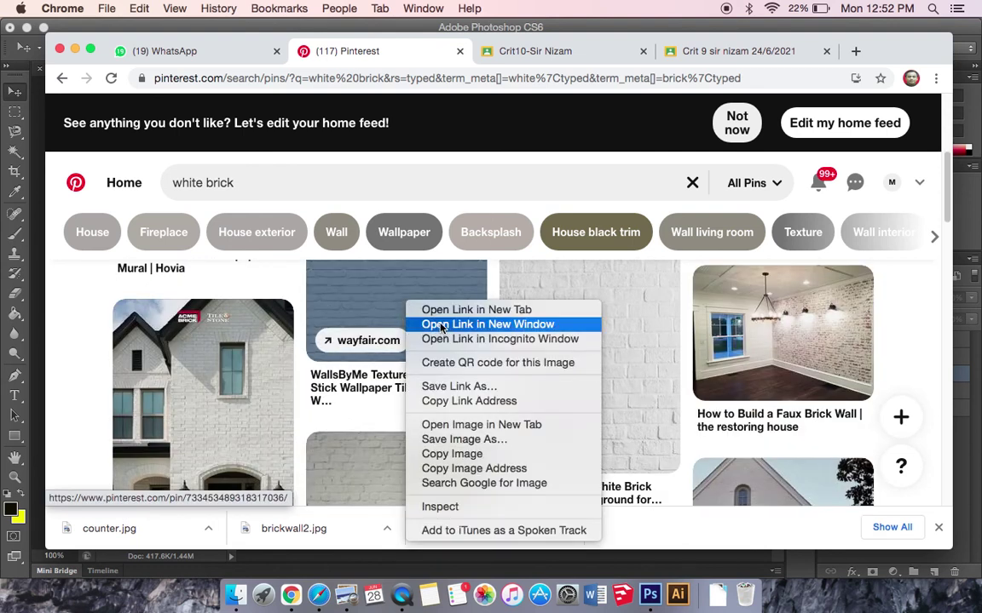
{"action": "left_click", "coordinate": [443, 454]}
{"action": "left_click", "coordinate": [365, 290]}
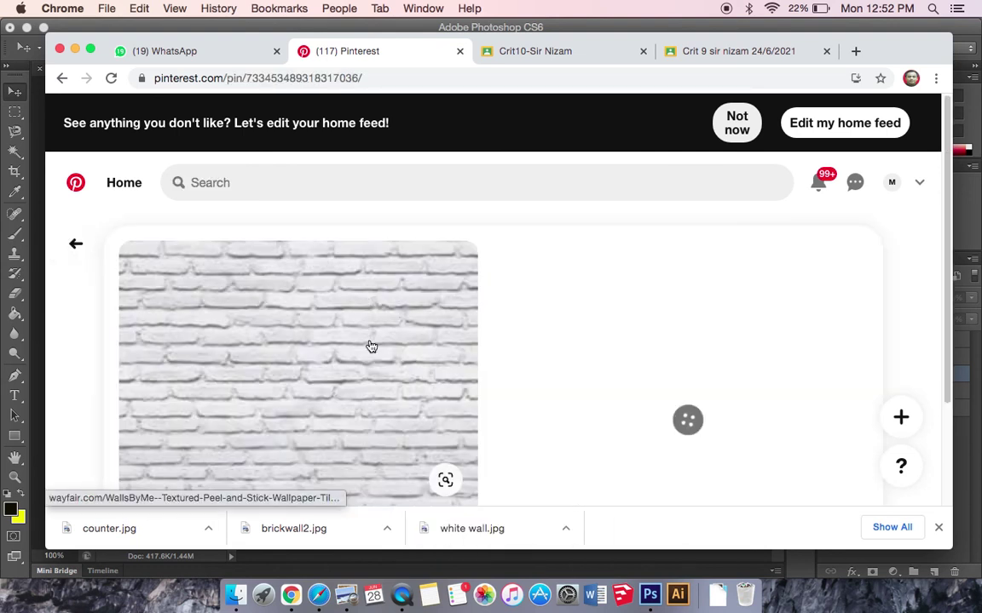
Copy the white brick image from the open pin, switch to Photoshop and paste it into section1.png.
{"action": "right_click", "coordinate": [369, 345]}
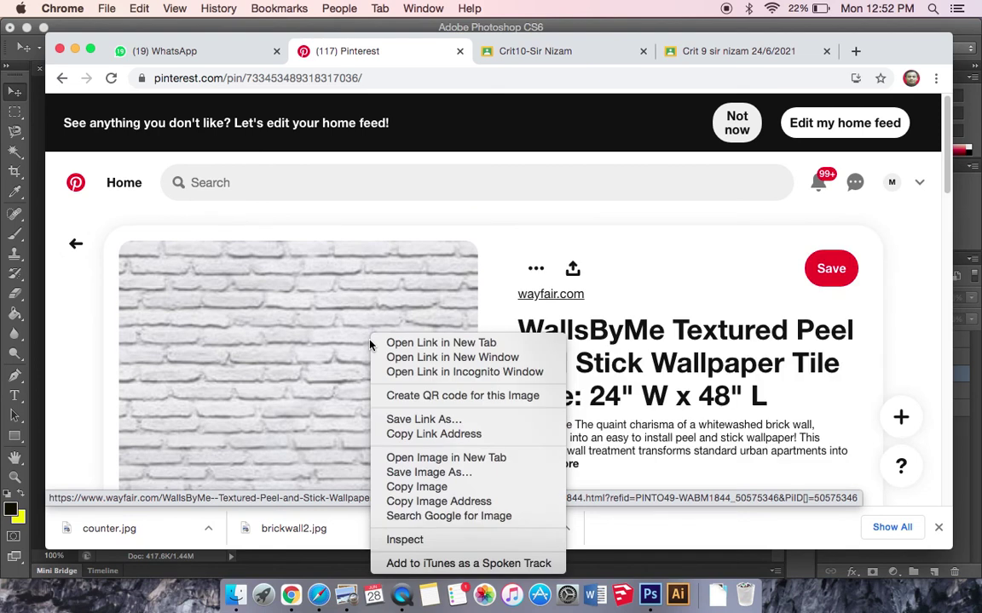
{"action": "left_click", "coordinate": [429, 472]}
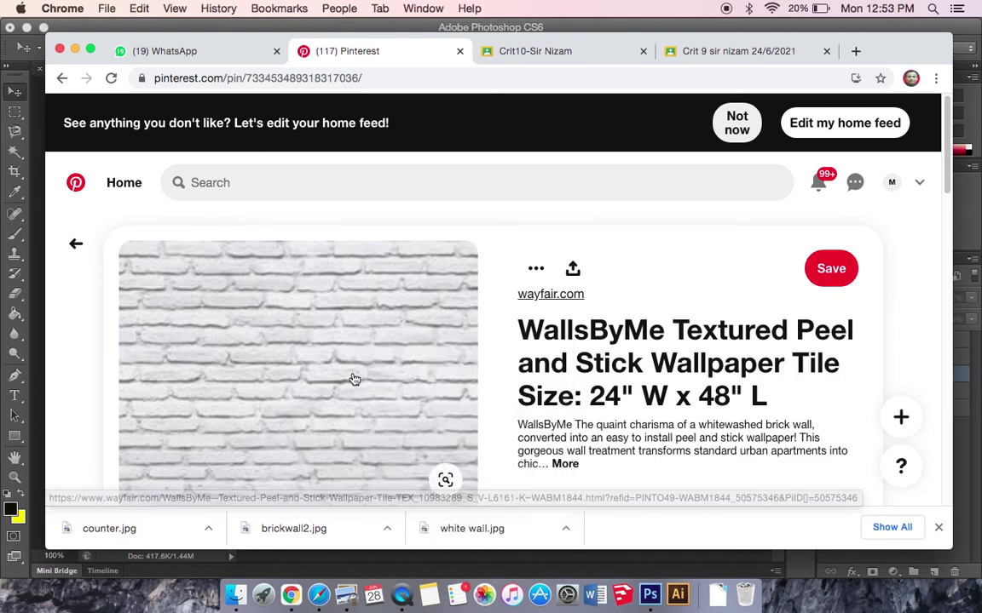
{"action": "scroll", "coordinate": [464, 401], "scroll_direction": "down", "scroll_amount": 2}
{"action": "scroll", "coordinate": [464, 402], "scroll_direction": "down", "scroll_amount": 3}
{"action": "right_click", "coordinate": [360, 386]}
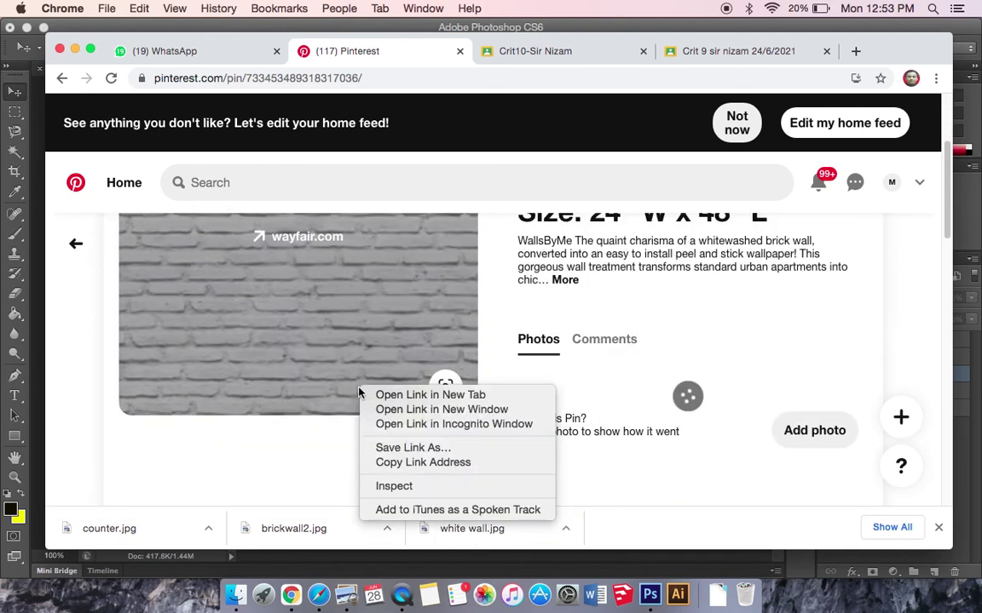
{"action": "left_click", "coordinate": [287, 475]}
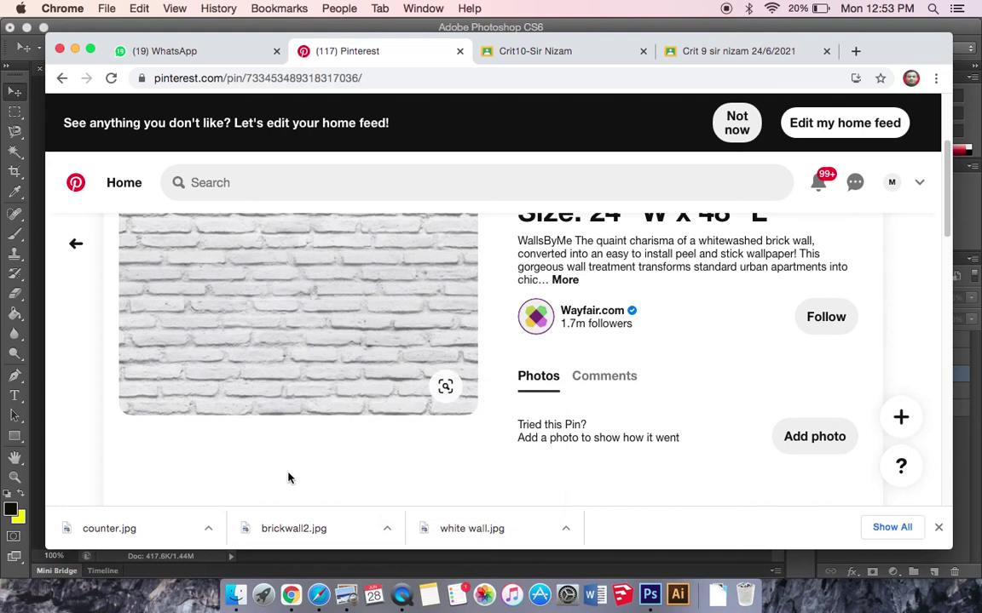
{"action": "right_click", "coordinate": [389, 350]}
{"action": "left_click", "coordinate": [434, 480]}
{"action": "left_click", "coordinate": [650, 590]}
{"action": "key", "text": "super+v"}
Scale the pasted white brick image to 29.5% with Free Transform, fit it beside the reception counter photo and apply the transformation.
{"action": "left_click_drag", "start_coordinate": [475, 326], "coordinate": [420, 373]}
{"action": "key", "text": "super+t"}
{"action": "mouse_move", "coordinate": [497, 295]}
{"action": "left_mouse_down"}
{"action": "mouse_move", "coordinate": [409, 336]}
{"action": "mouse_move", "coordinate": [324, 431]}
{"action": "mouse_move", "coordinate": [274, 347]}
{"action": "mouse_move", "coordinate": [249, 249]}
{"action": "mouse_move", "coordinate": [215, 235]}
{"action": "mouse_move", "coordinate": [226, 227]}
{"action": "mouse_move", "coordinate": [218, 256]}
{"action": "left_mouse_up"}
{"action": "left_click_drag", "start_coordinate": [197, 291], "coordinate": [226, 289]}
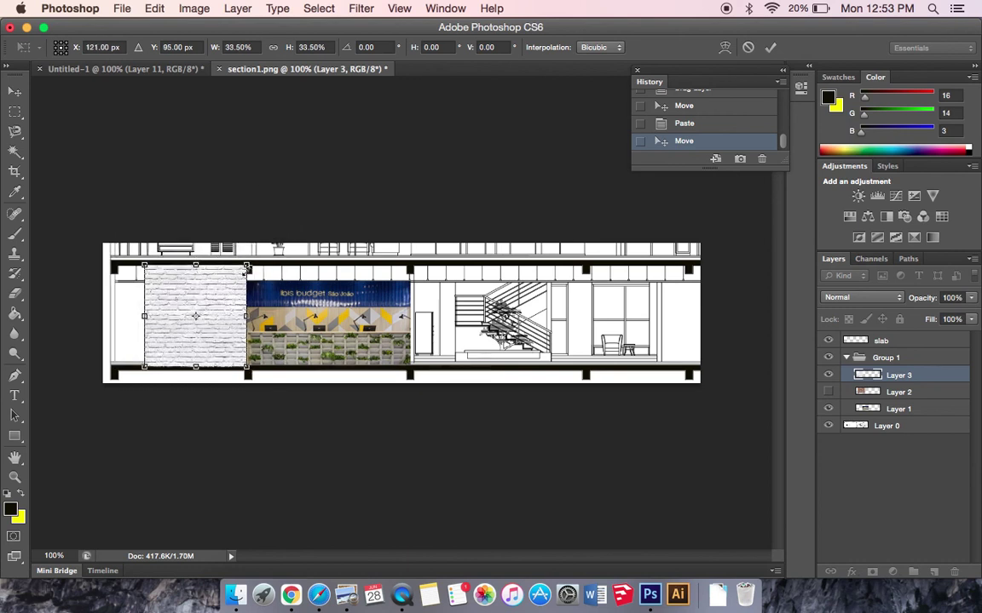
{"action": "left_click_drag", "start_coordinate": [248, 267], "coordinate": [238, 293]}
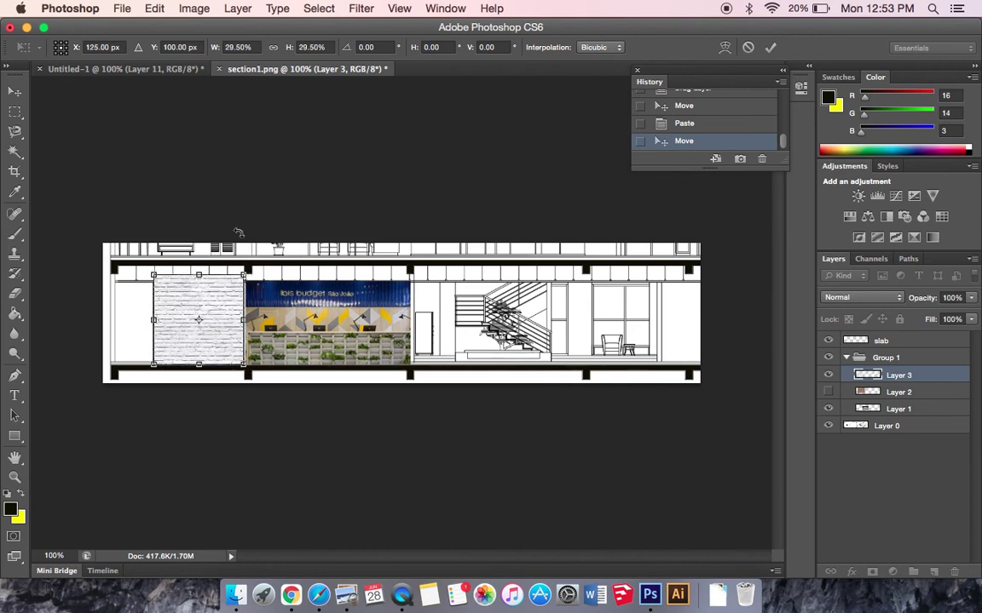
{"action": "left_click", "coordinate": [14, 111]}
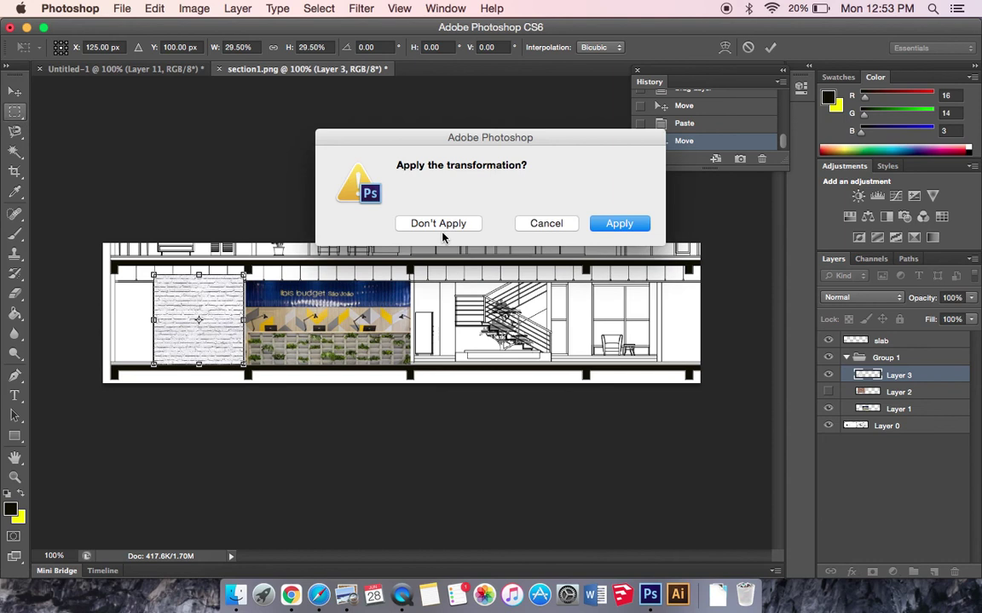
{"action": "key", "text": "Return"}
Delete the strip of white brick above the ceiling line and clear the selection.
{"action": "left_click_drag", "start_coordinate": [252, 271], "coordinate": [142, 281]}
{"action": "key", "text": "Delete"}
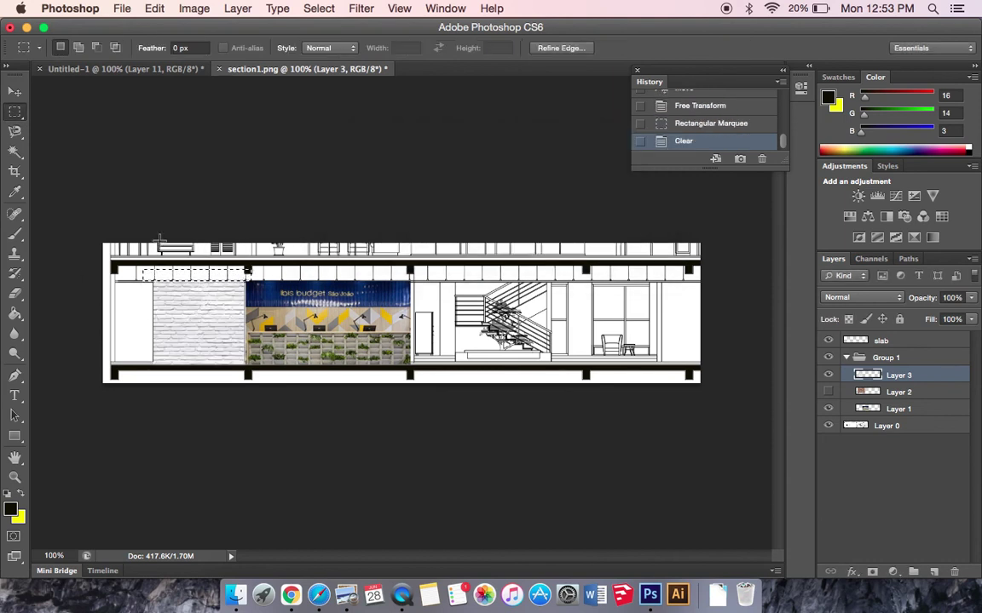
{"action": "left_click", "coordinate": [184, 284]}
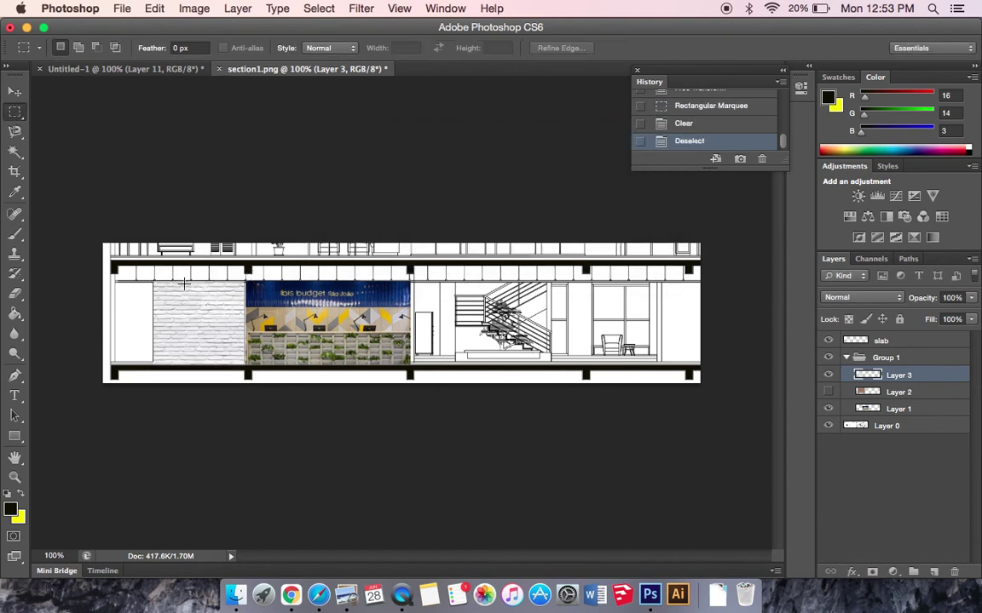
Duplicate a vertical strip of the white brick and fit it over the bare wall between the outer beam and the existing brick.
{"action": "left_click_drag", "start_coordinate": [168, 253], "coordinate": [153, 364]}
{"action": "left_click_drag", "start_coordinate": [175, 326], "coordinate": [153, 323]}
{"action": "key", "text": "super+t"}
{"action": "key", "text": "Return"}
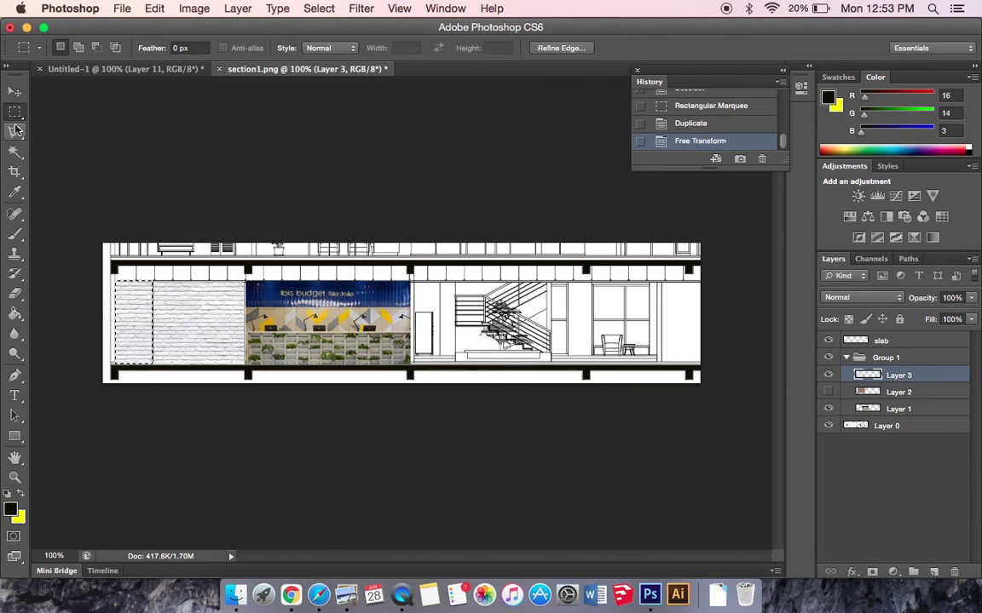
{"action": "left_click", "coordinate": [106, 179]}
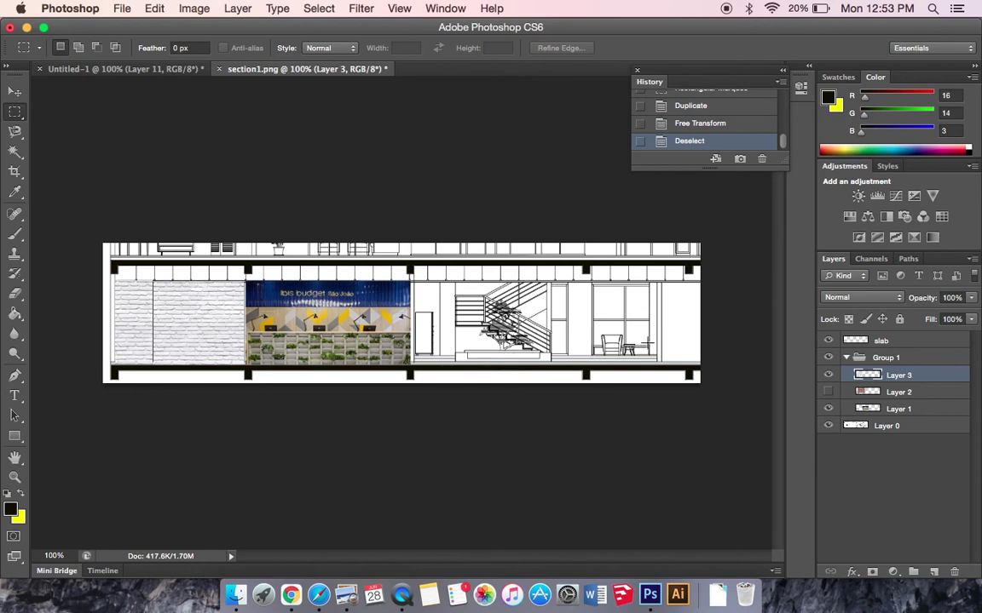
Lower the white brick layer to 61% opacity and delete its brick over the door, framed panel and planter, using Magic Wand selections from Layer 0.
{"action": "left_click_drag", "start_coordinate": [969, 307], "coordinate": [944, 317]}
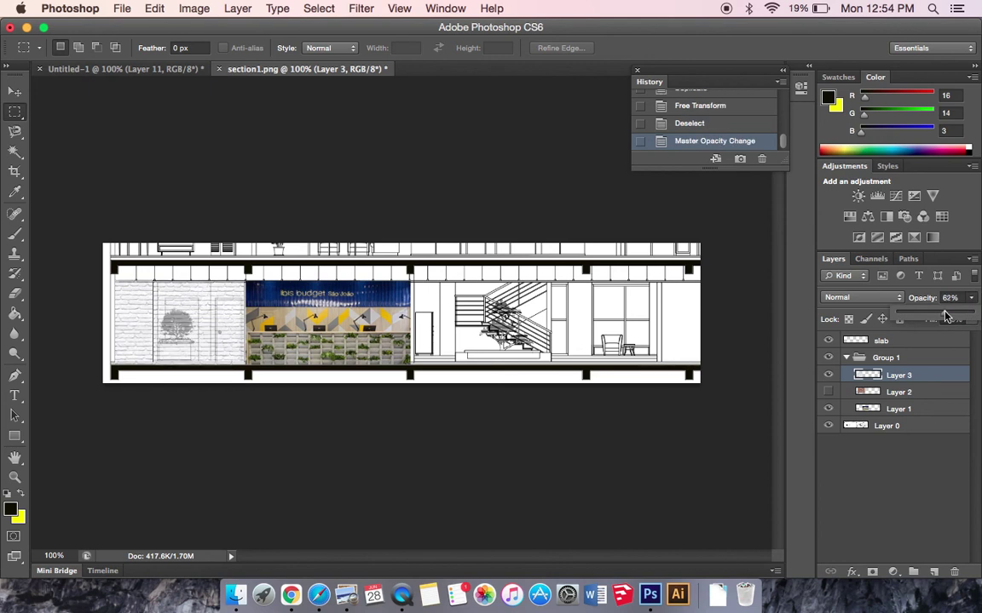
{"action": "left_click", "coordinate": [896, 431]}
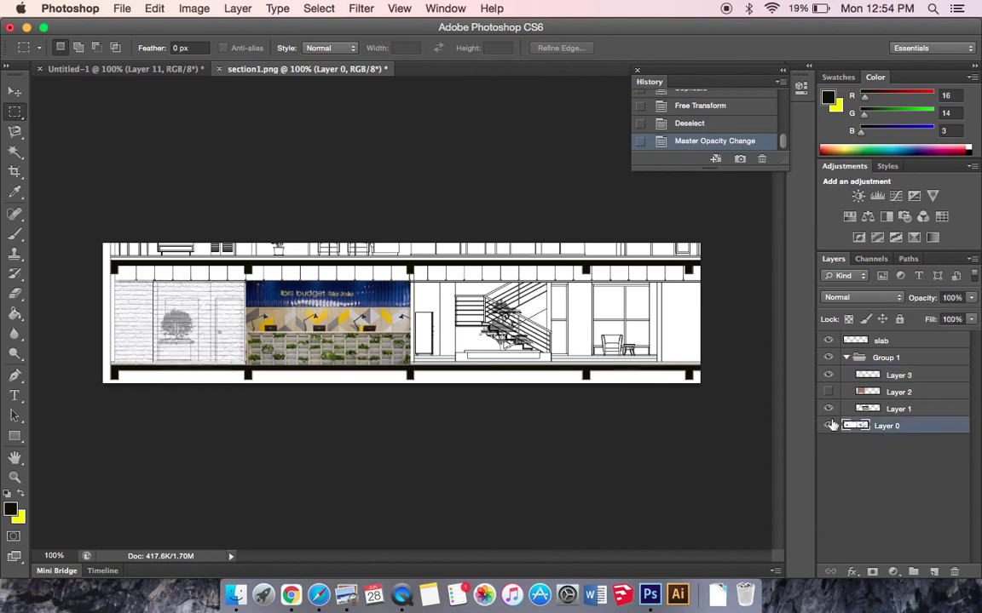
{"action": "left_click", "coordinate": [15, 151]}
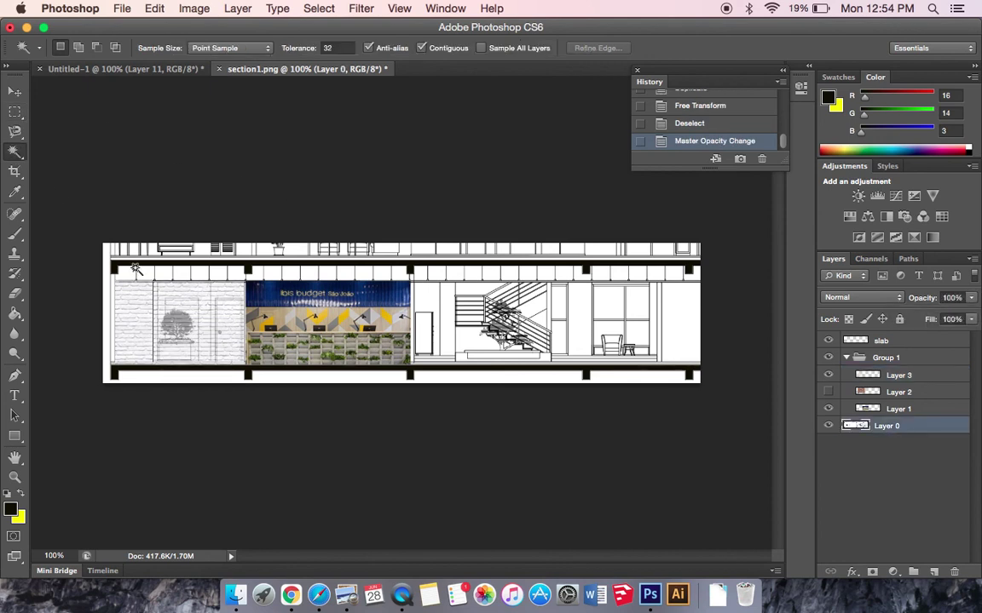
{"action": "left_click", "coordinate": [230, 322]}
{"action": "left_click", "coordinate": [78, 48]}
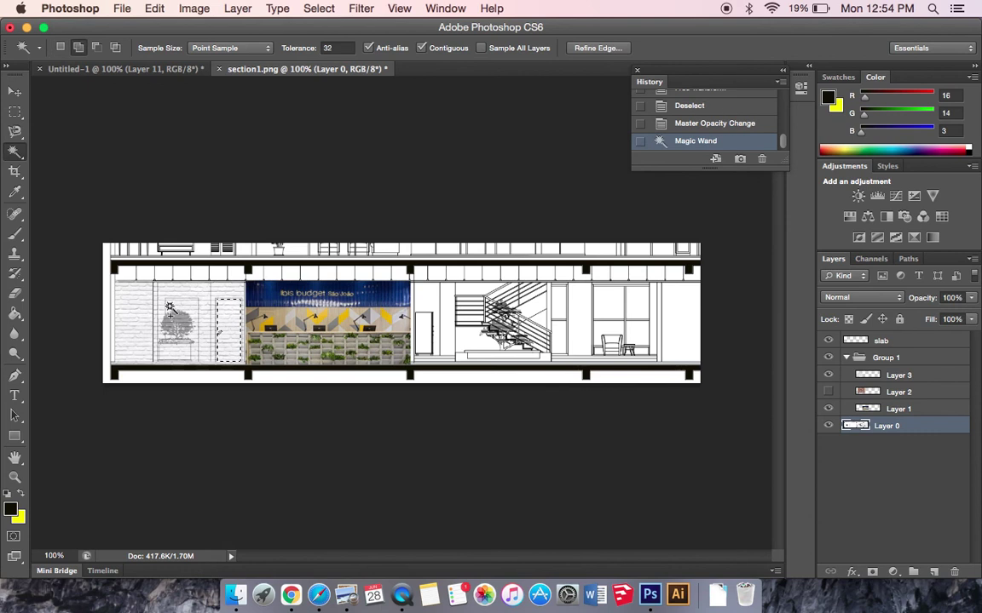
{"action": "left_click", "coordinate": [174, 313]}
{"action": "left_click", "coordinate": [180, 356]}
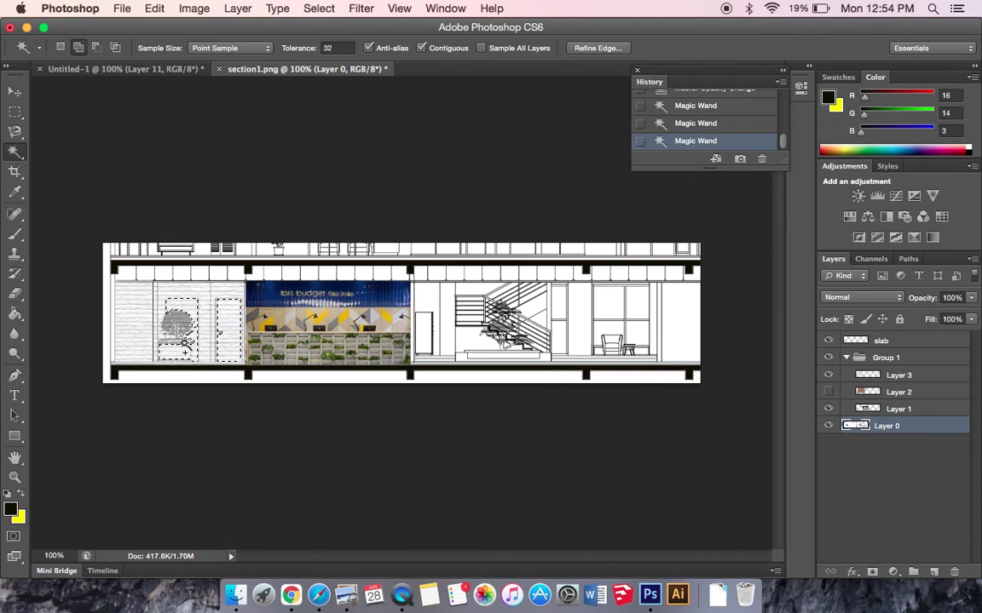
{"action": "key", "text": "shift"}
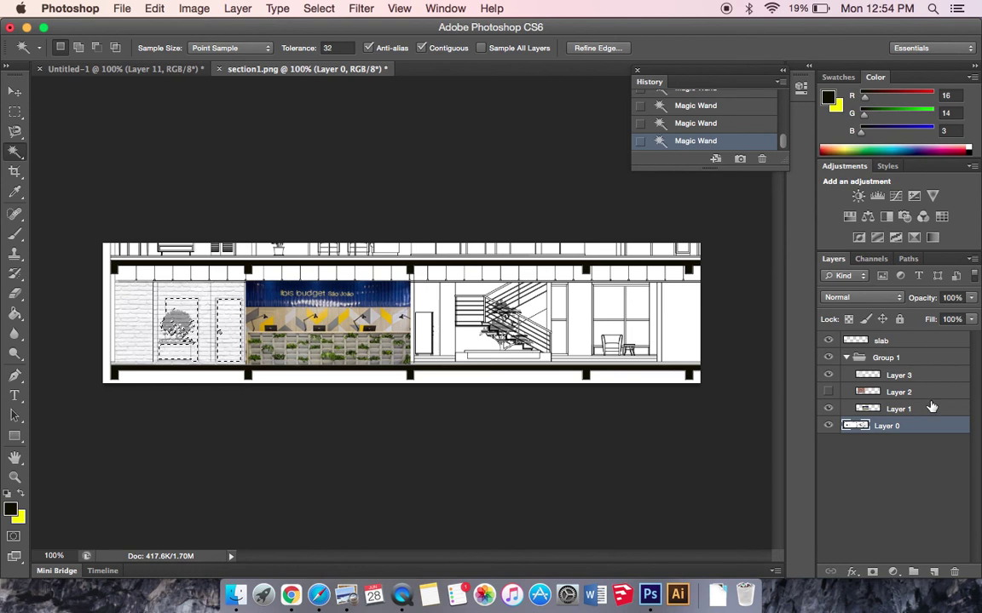
{"action": "left_click", "coordinate": [927, 376]}
{"action": "key", "text": "Delete"}
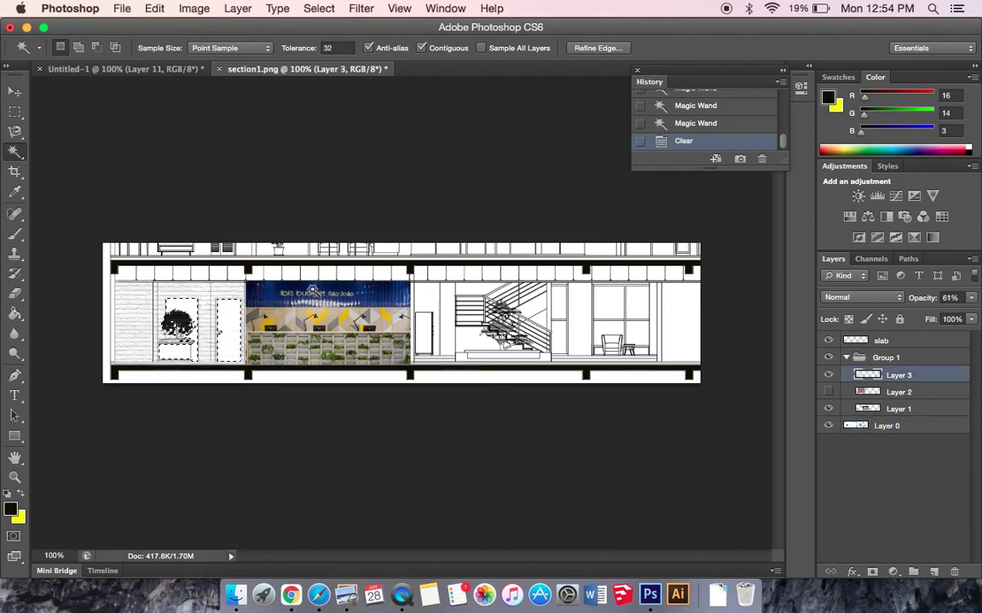
{"action": "left_click", "coordinate": [15, 112]}
{"action": "left_click", "coordinate": [233, 254]}
Set the white brick layer's opacity to 100%, delete the brick strip at the planter's base and clear the selection.
{"action": "left_click", "coordinate": [971, 300]}
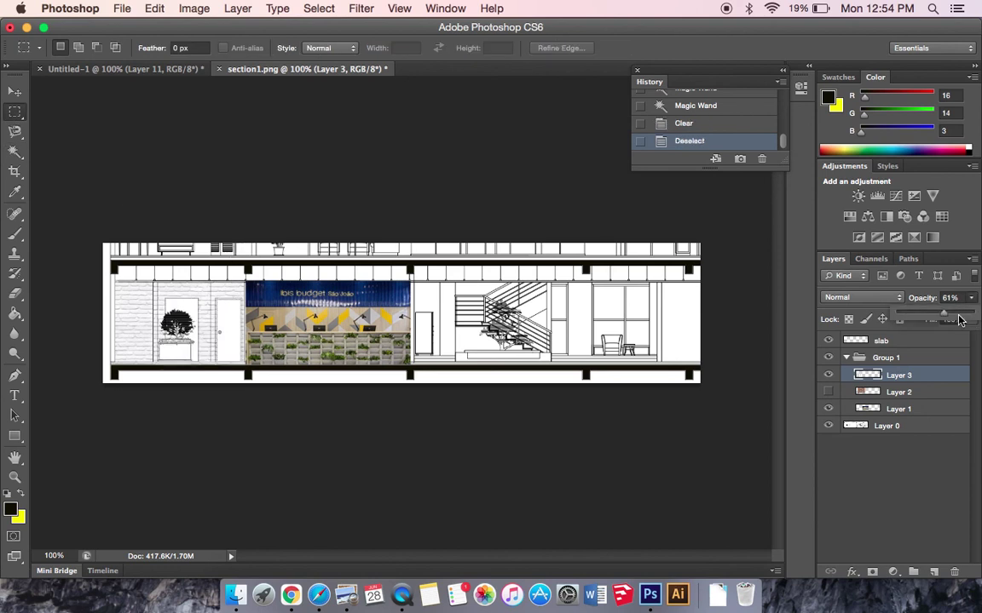
{"action": "left_click_drag", "start_coordinate": [946, 319], "coordinate": [975, 316]}
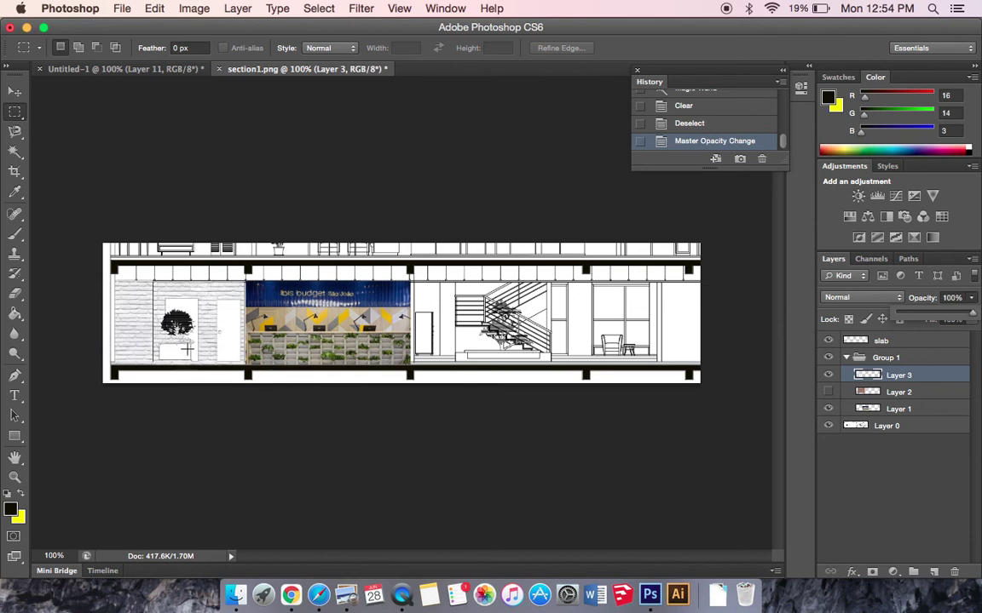
{"action": "left_click_drag", "start_coordinate": [190, 358], "coordinate": [160, 373]}
{"action": "key", "text": "Delete"}
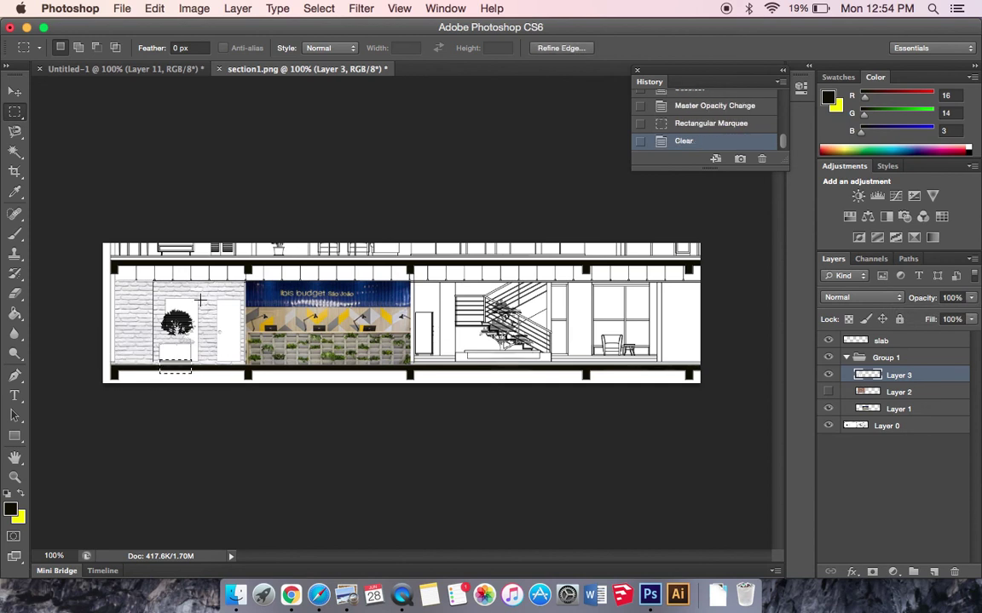
{"action": "key", "text": "super+d"}
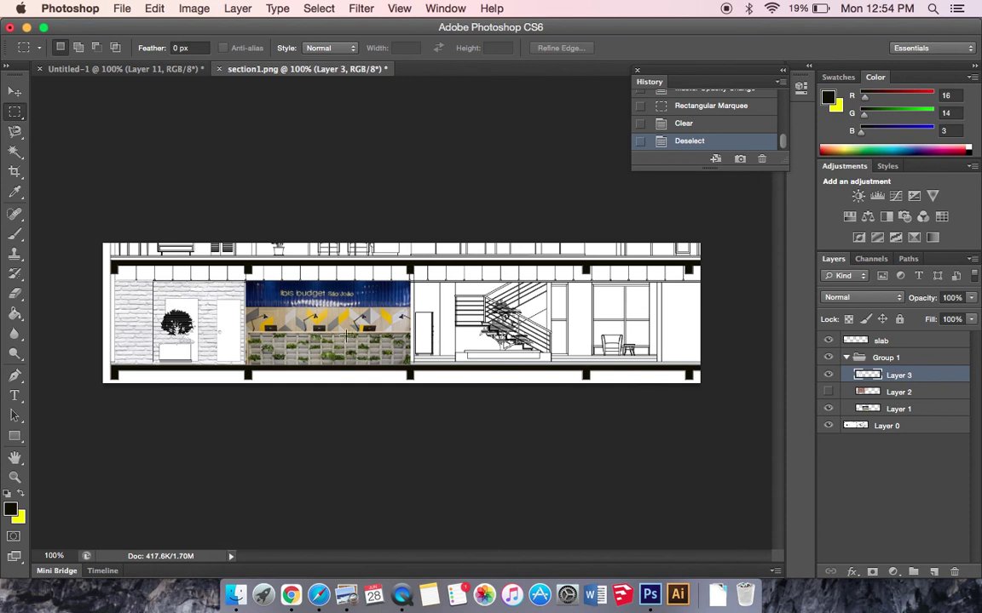
Duplicate a patch of the reception counter's planted front on Layer 1, scale it to fit the planter box under the tree and clear the selection.
{"action": "left_click_drag", "start_coordinate": [344, 333], "coordinate": [307, 366]}
{"action": "key", "text": "v"}
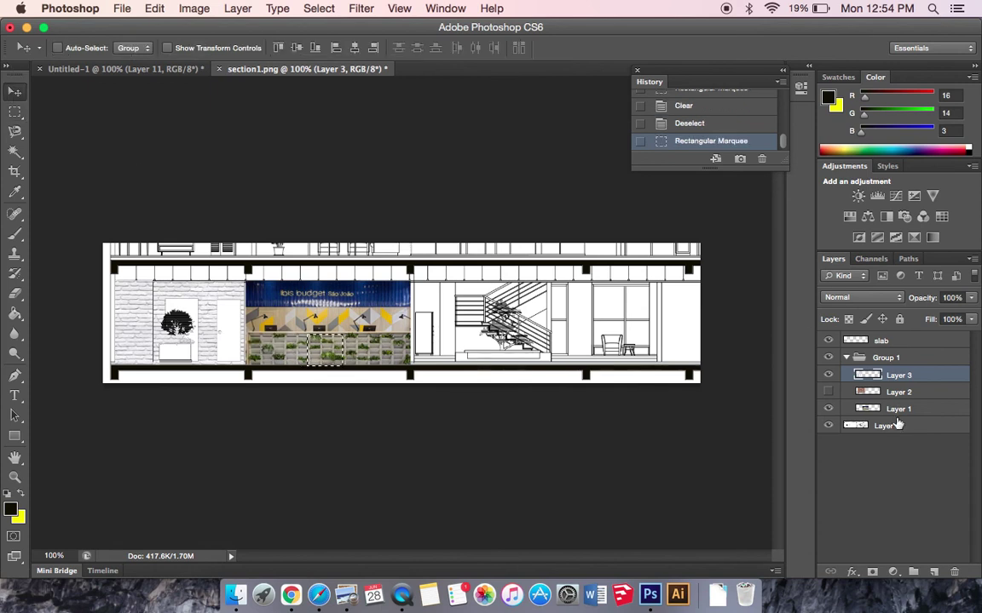
{"action": "left_click", "coordinate": [845, 409]}
{"action": "left_click_drag", "start_coordinate": [361, 334], "coordinate": [190, 344]}
{"action": "key", "text": "ctrl+t"}
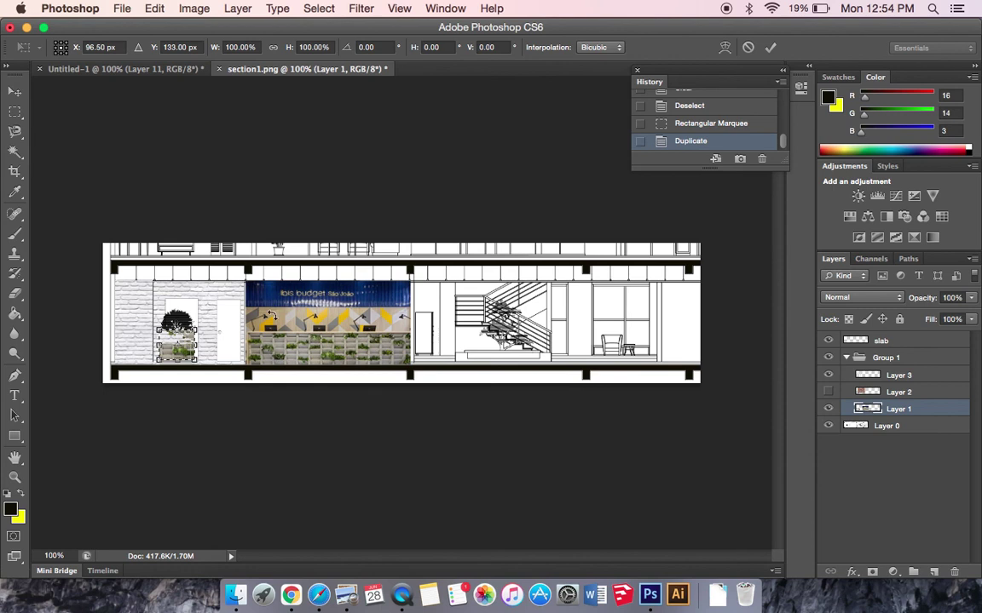
{"action": "left_click_drag", "start_coordinate": [197, 331], "coordinate": [195, 353]}
{"action": "key", "text": "Return"}
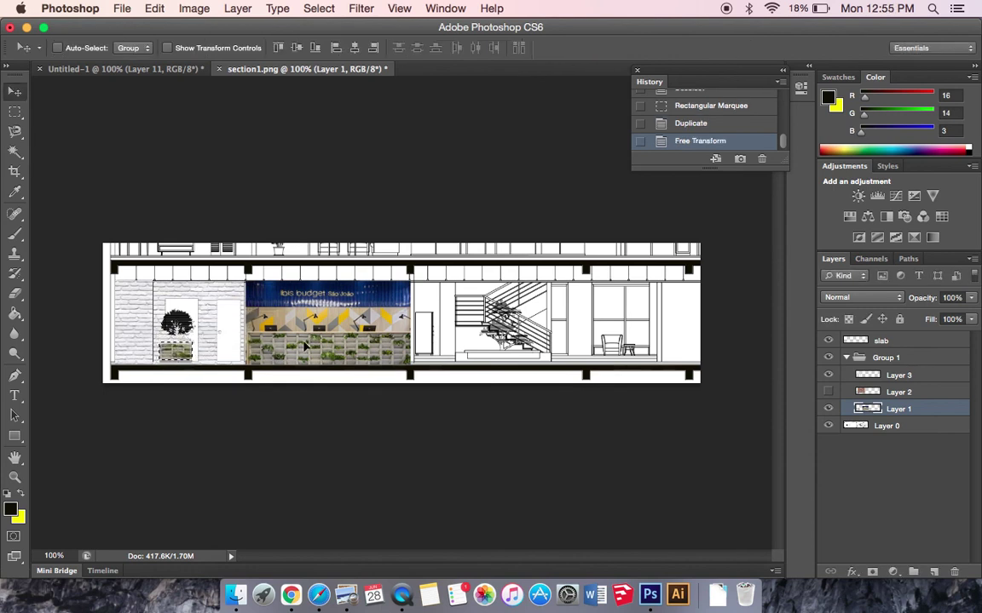
{"action": "left_click", "coordinate": [14, 112]}
{"action": "left_click", "coordinate": [138, 215]}
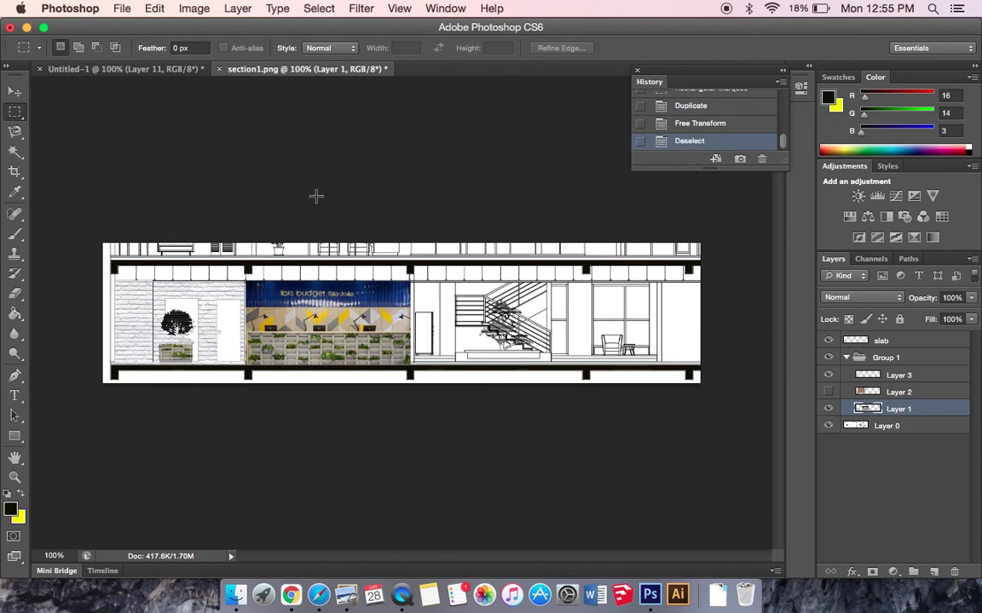
Switch to Chrome and search Pinterest for "door design".
{"action": "left_click", "coordinate": [291, 594]}
{"action": "left_click", "coordinate": [324, 184]}
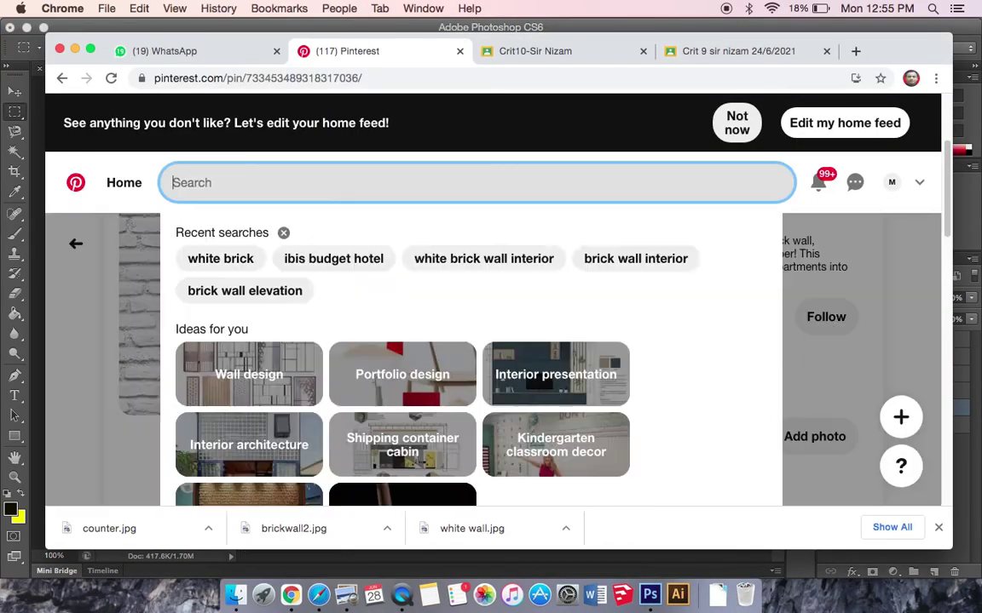
{"action": "type", "text": "door"}
{"action": "key", "text": "Return"}
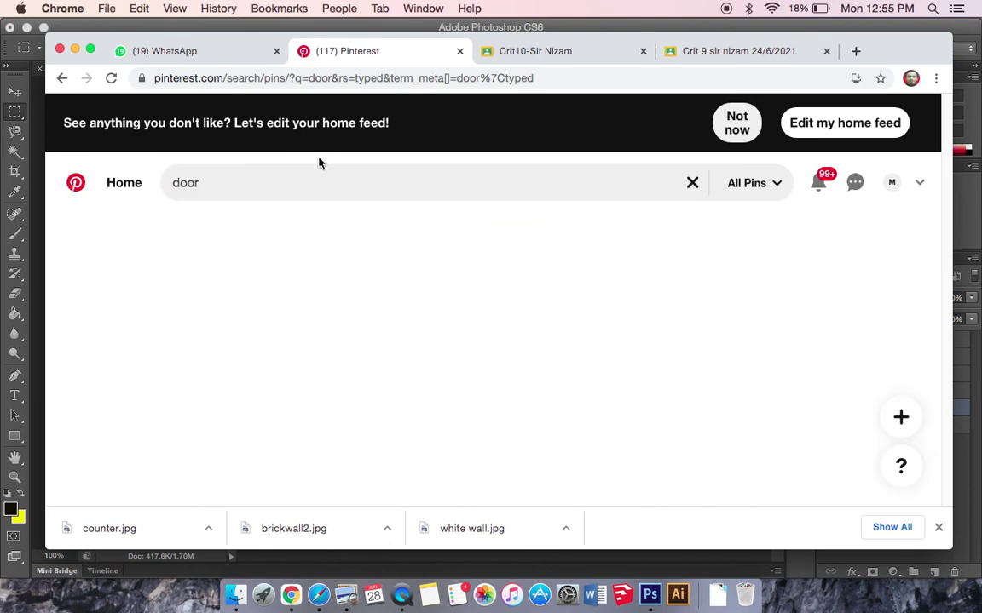
{"action": "left_click", "coordinate": [305, 192]}
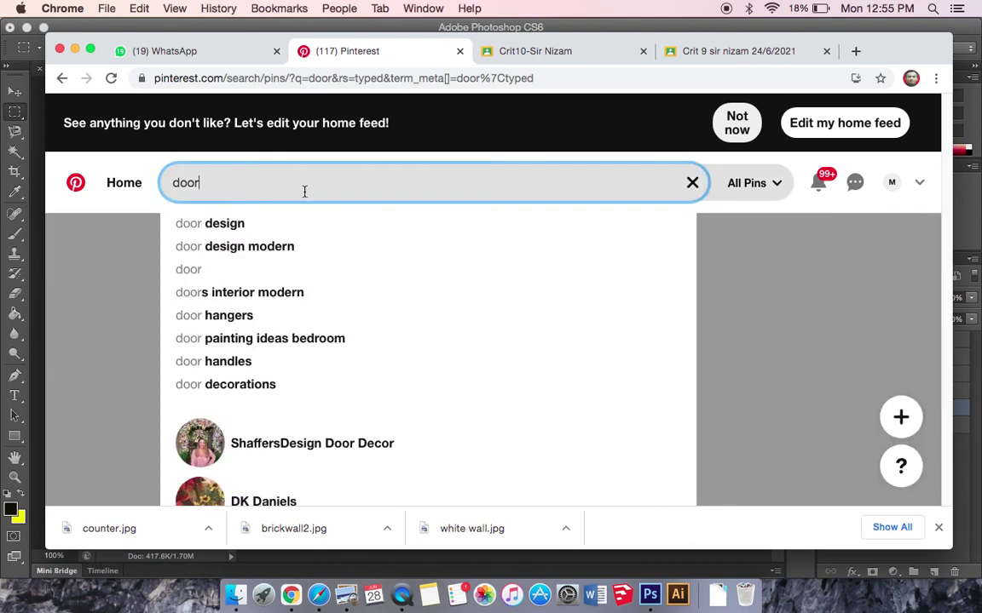
{"action": "left_click", "coordinate": [263, 223]}
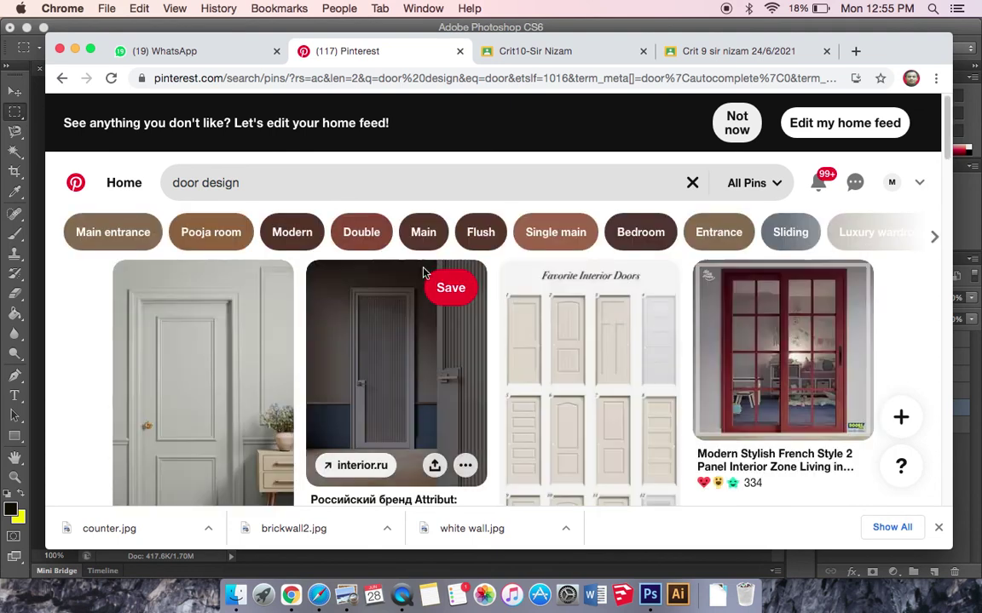
{"action": "scroll", "coordinate": [357, 309], "scroll_direction": "down", "scroll_amount": 2}
{"action": "left_click", "coordinate": [207, 397]}
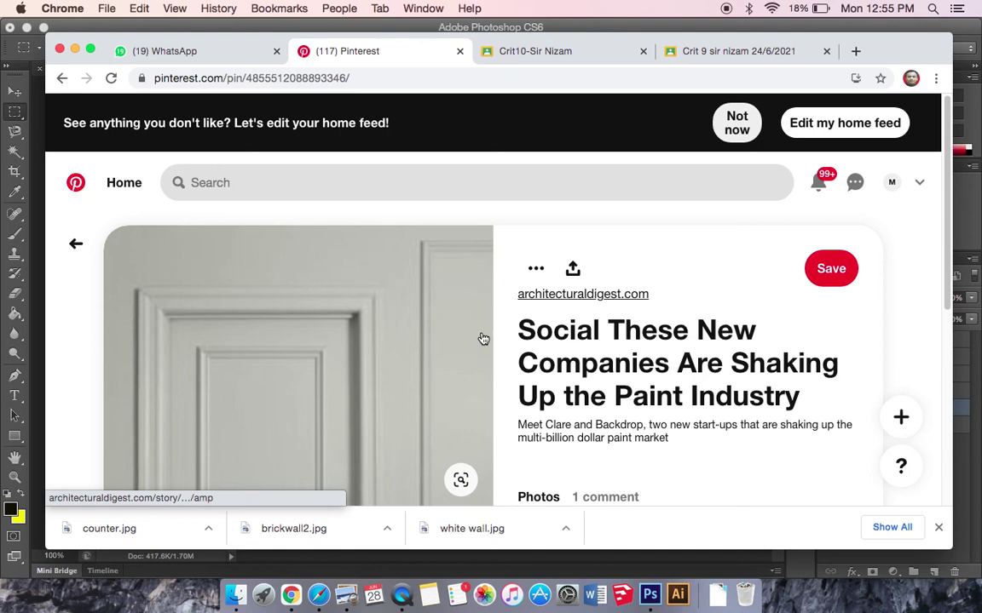
{"action": "right_click", "coordinate": [329, 318]}
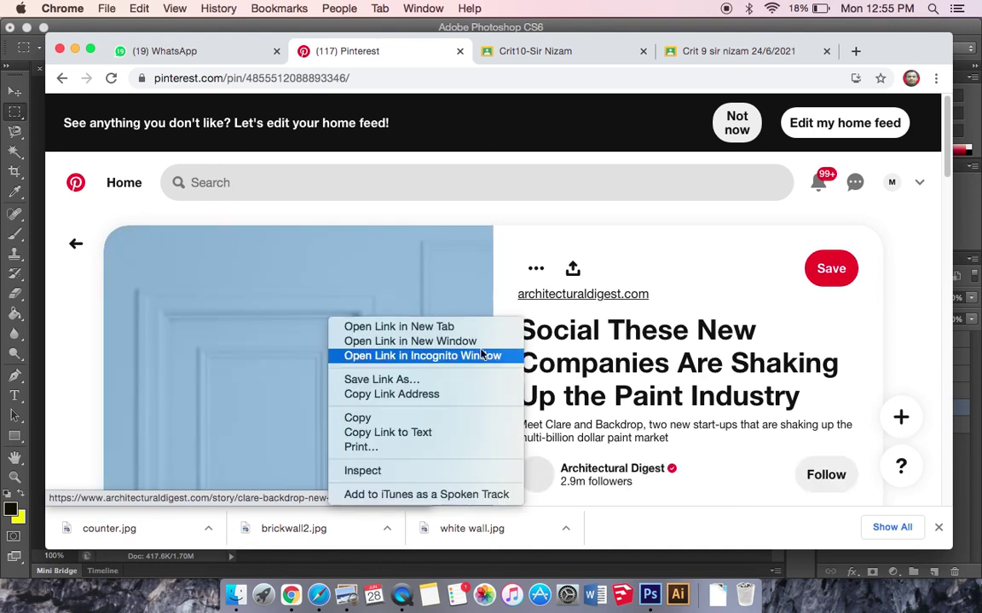
{"action": "right_click", "coordinate": [388, 289]}
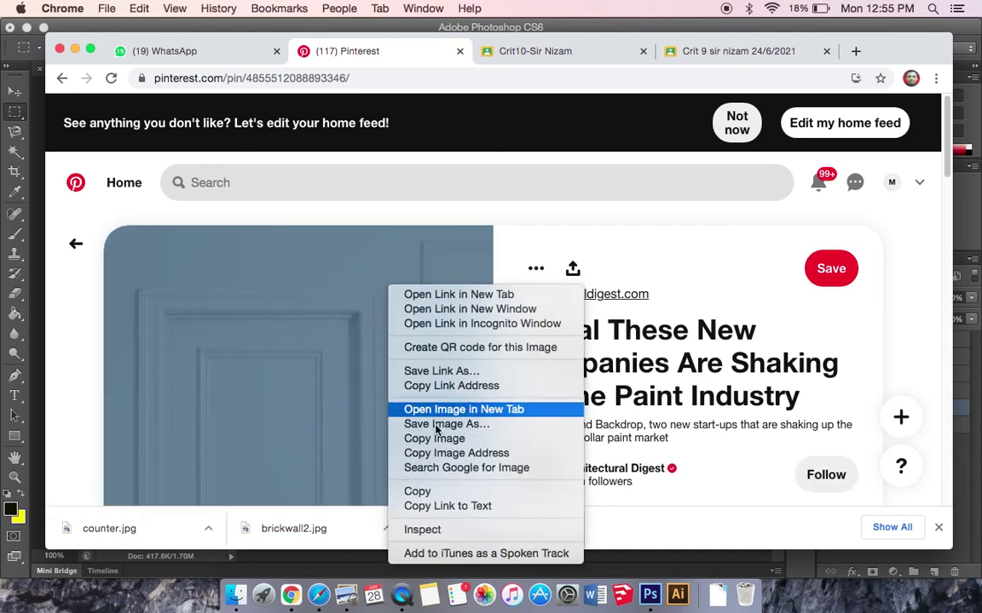
{"action": "left_click", "coordinate": [442, 424]}
{"action": "right_click", "coordinate": [402, 298]}
{"action": "key", "text": "Escape"}
{"action": "key", "text": "Escape"}
{"action": "key", "text": "Escape"}
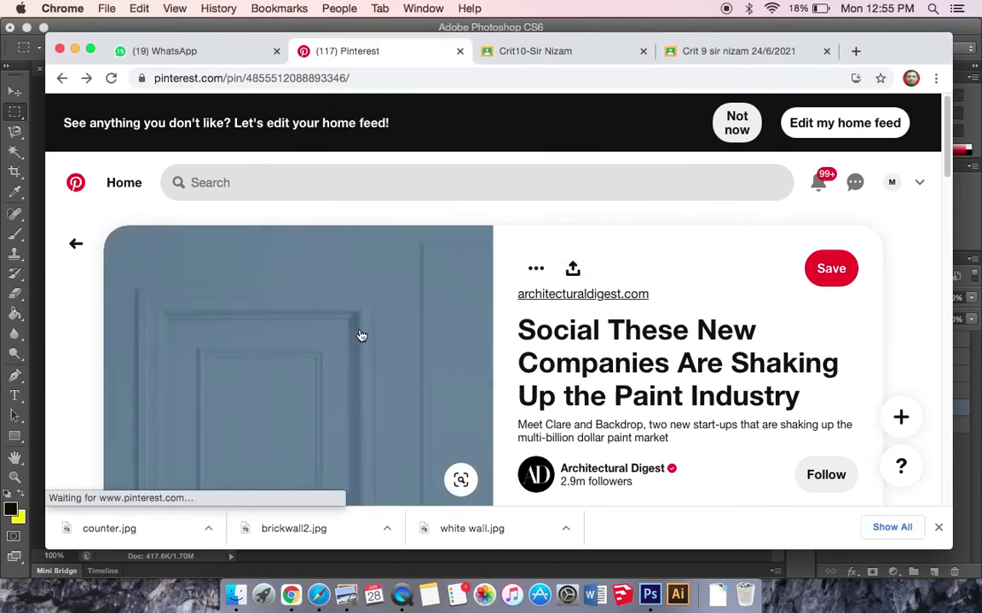
Copy the image of the dark room with the grey ribbed door from the search results and paste it into section1.png in Photoshop.
{"action": "right_click", "coordinate": [361, 330]}
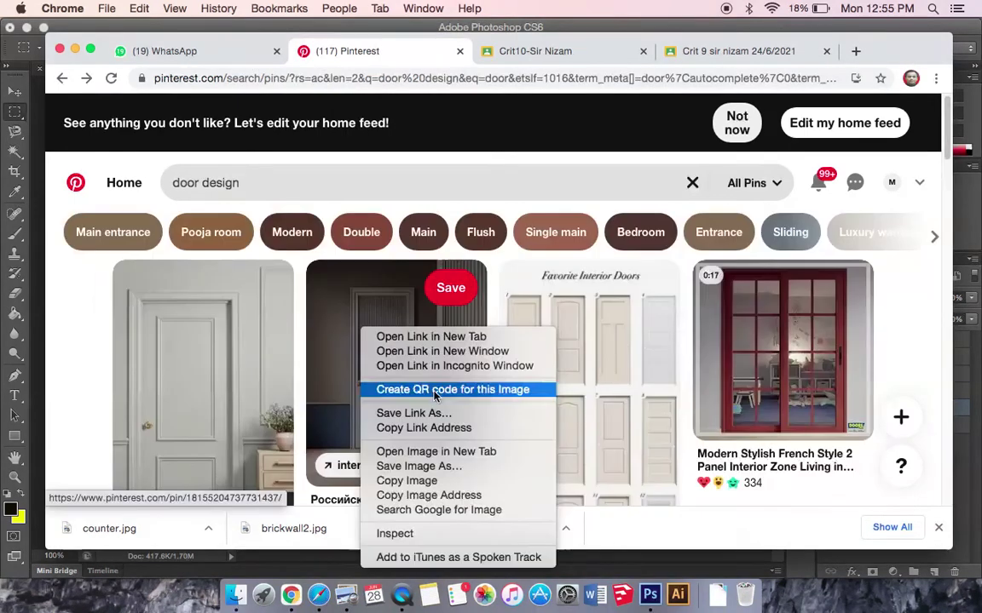
{"action": "left_click", "coordinate": [406, 481]}
{"action": "left_click", "coordinate": [649, 595]}
{"action": "key", "text": "super+v"}
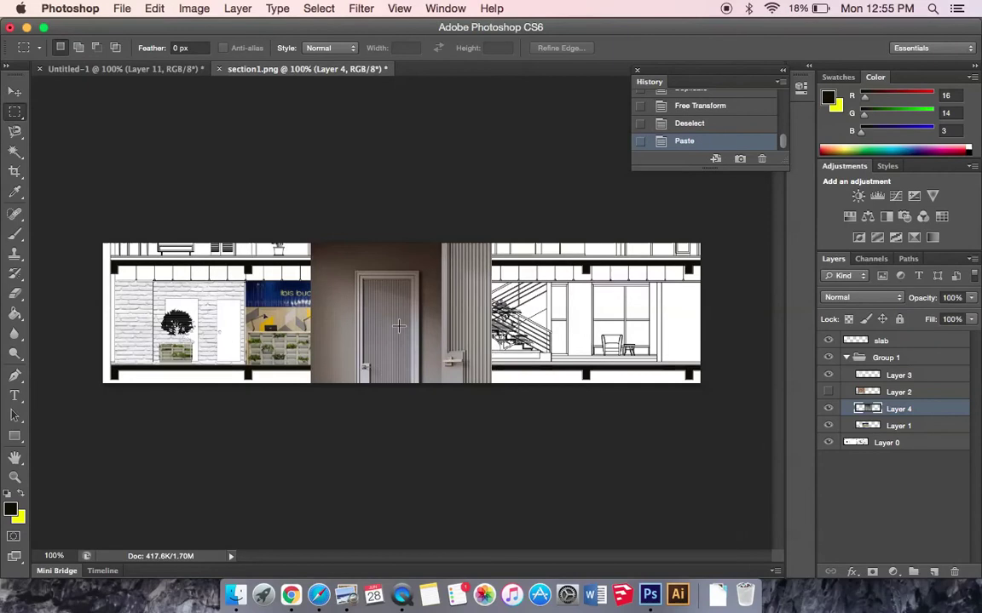
Scale the pasted door image down to about half size and move it up over the reception counter photo.
{"action": "left_click", "coordinate": [15, 91]}
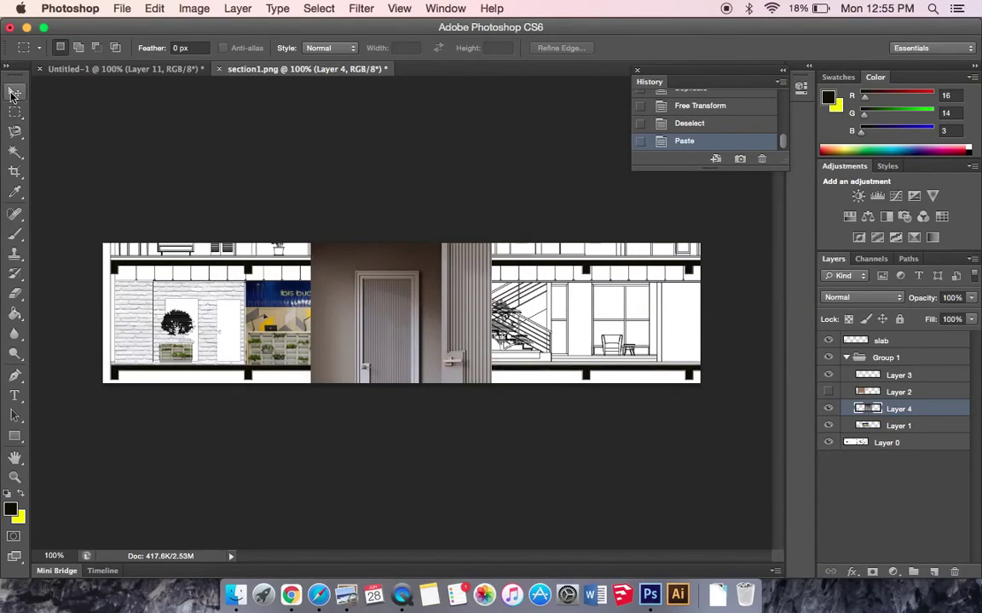
{"action": "mouse_move", "coordinate": [346, 301]}
{"action": "left_mouse_down"}
{"action": "mouse_move", "coordinate": [376, 239]}
{"action": "mouse_move", "coordinate": [339, 236]}
{"action": "mouse_move", "coordinate": [365, 254]}
{"action": "mouse_move", "coordinate": [354, 282]}
{"action": "left_mouse_up"}
{"action": "key", "text": "super+t"}
{"action": "left_click_drag", "start_coordinate": [438, 210], "coordinate": [351, 318]}
{"action": "key", "text": "Return"}
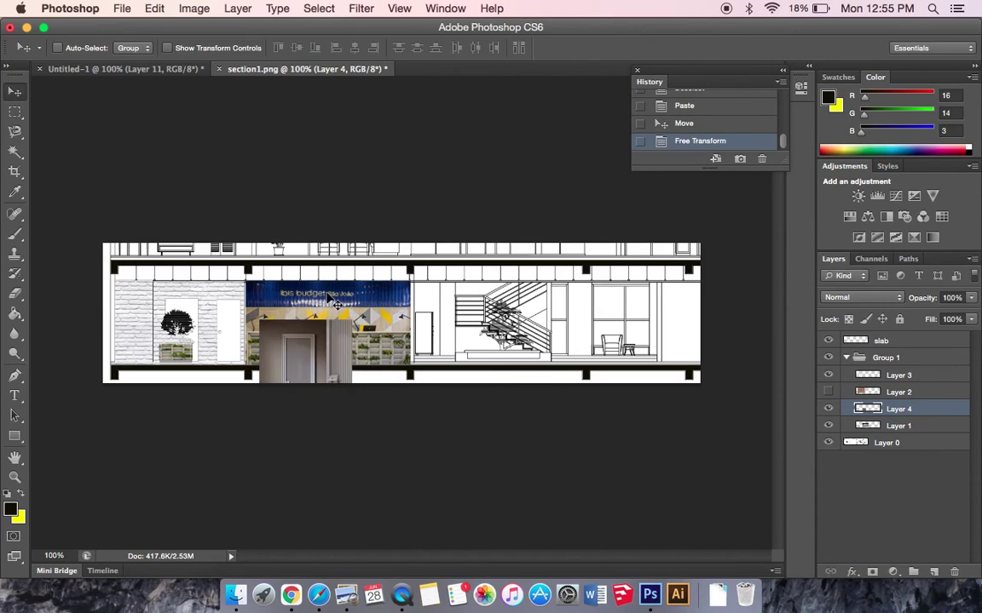
{"action": "left_click_drag", "start_coordinate": [346, 356], "coordinate": [360, 304]}
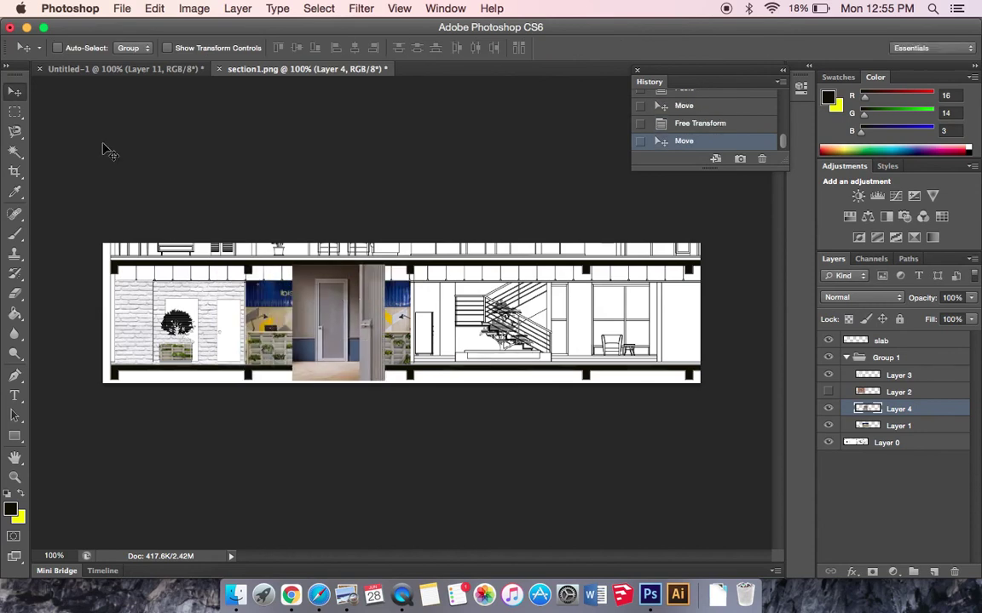
Delete the floor and walls around the door in the pasted image and clear the selection.
{"action": "left_click", "coordinate": [14, 112]}
{"action": "mouse_move", "coordinate": [347, 385]}
{"action": "left_mouse_down"}
{"action": "mouse_move", "coordinate": [310, 377]}
{"action": "mouse_move", "coordinate": [290, 387]}
{"action": "left_mouse_up"}
{"action": "key", "text": "Delete"}
{"action": "key", "text": "Delete"}
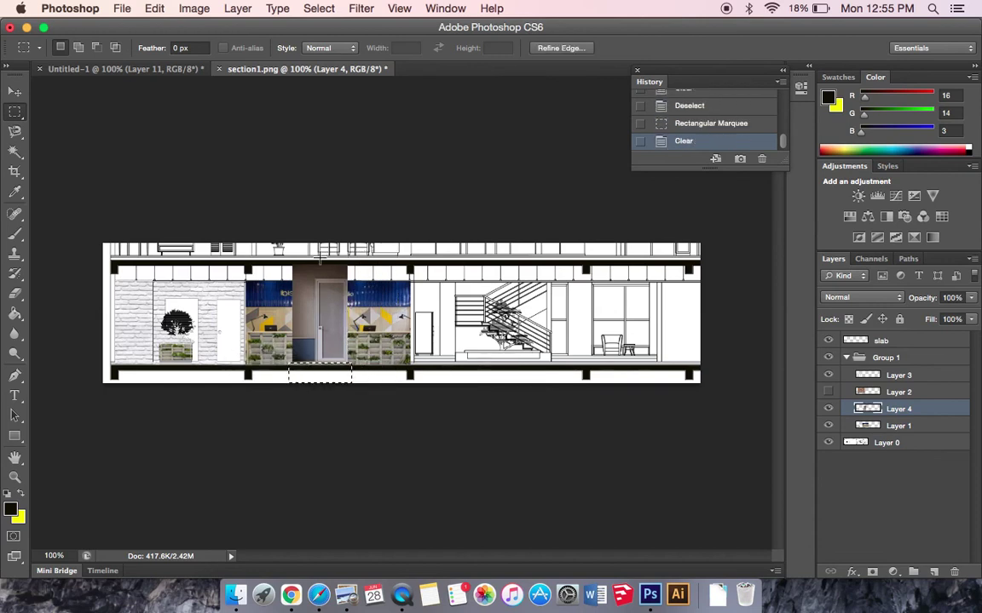
{"action": "key", "text": "shift+Up"}
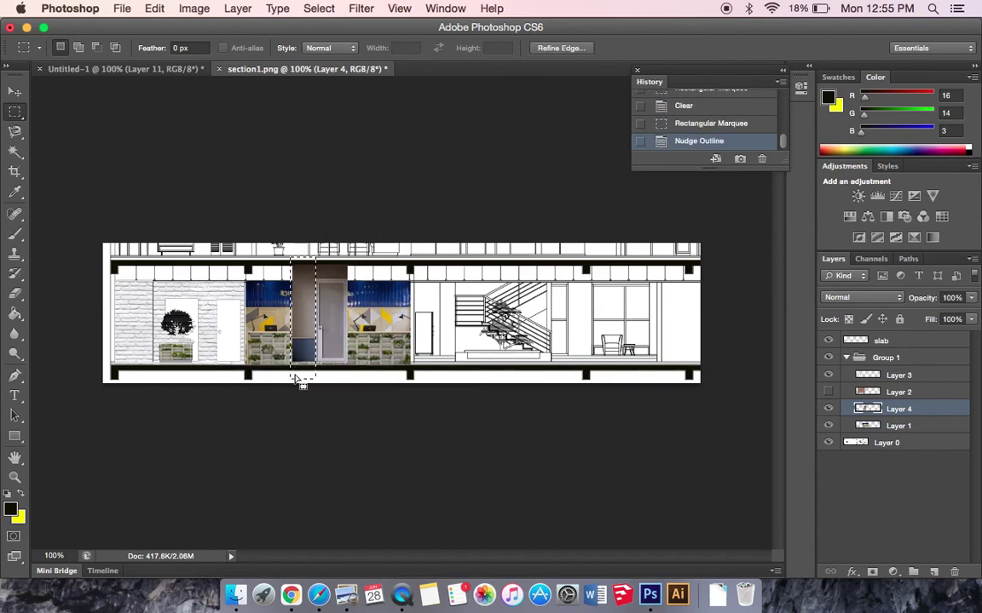
{"action": "key", "text": "Delete"}
{"action": "mouse_move", "coordinate": [357, 253]}
{"action": "left_mouse_down"}
{"action": "mouse_move", "coordinate": [319, 282]}
{"action": "mouse_move", "coordinate": [285, 228]}
{"action": "left_mouse_up"}
{"action": "key", "text": "Delete"}
{"action": "key", "text": "cmd+d"}
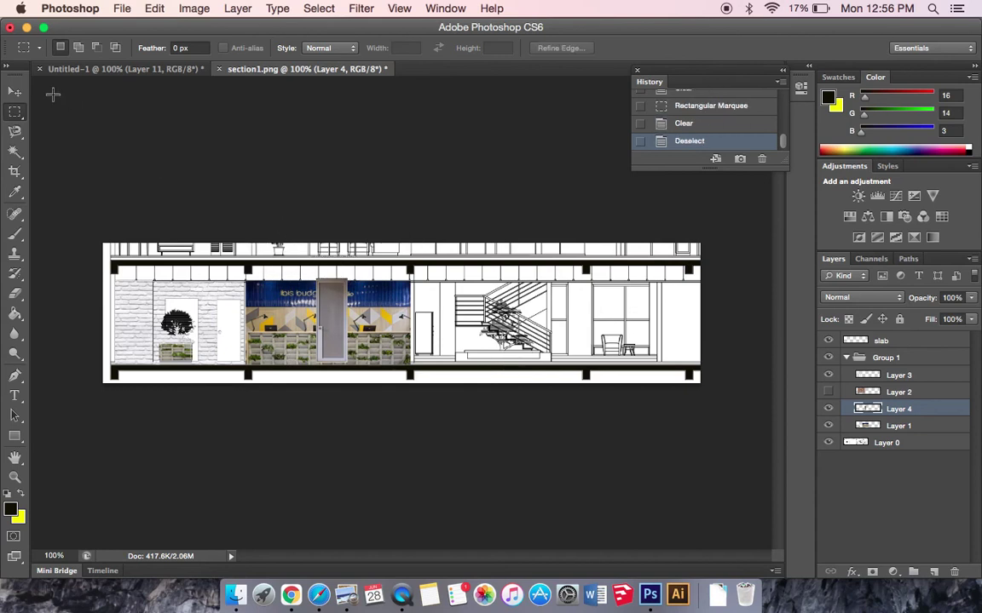
Move the cut-out door onto the door opening in the brick wall and place its layer above the slab layer.
{"action": "left_click", "coordinate": [14, 91]}
{"action": "left_click_drag", "start_coordinate": [324, 322], "coordinate": [234, 328]}
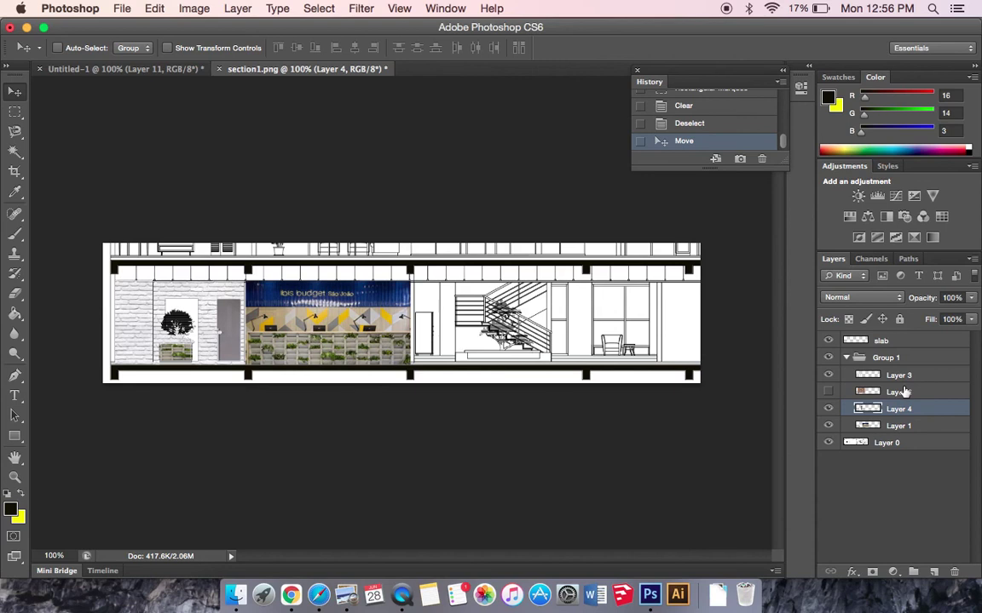
{"action": "left_click_drag", "start_coordinate": [926, 411], "coordinate": [920, 336]}
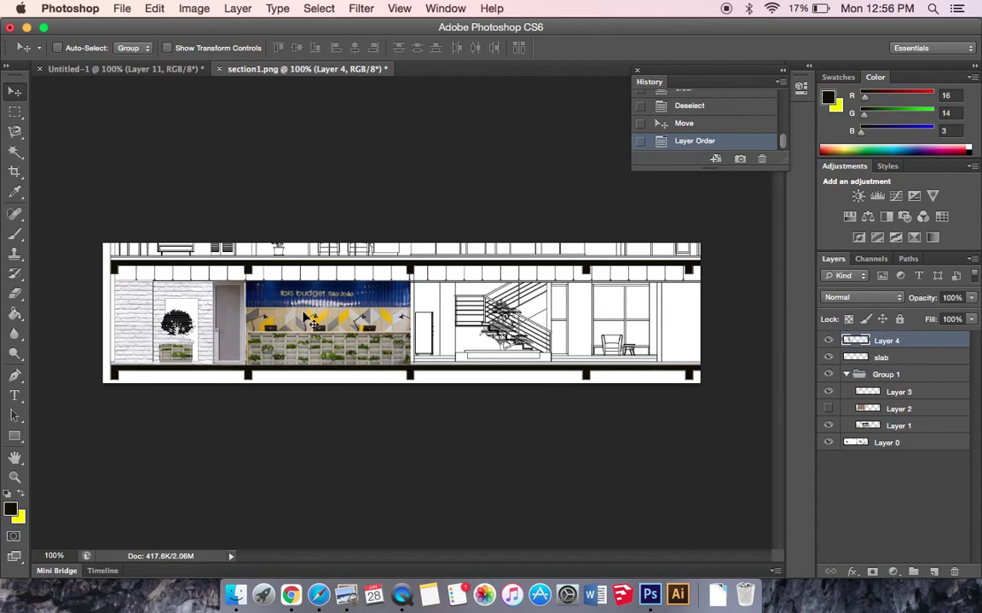
Scale the door to about 80.49% width and 79.09% height to fit the drawn opening and apply the transformation.
{"action": "key", "text": "ctrl+t"}
{"action": "left_click_drag", "start_coordinate": [245, 282], "coordinate": [225, 297]}
{"action": "left_click", "coordinate": [14, 112]}
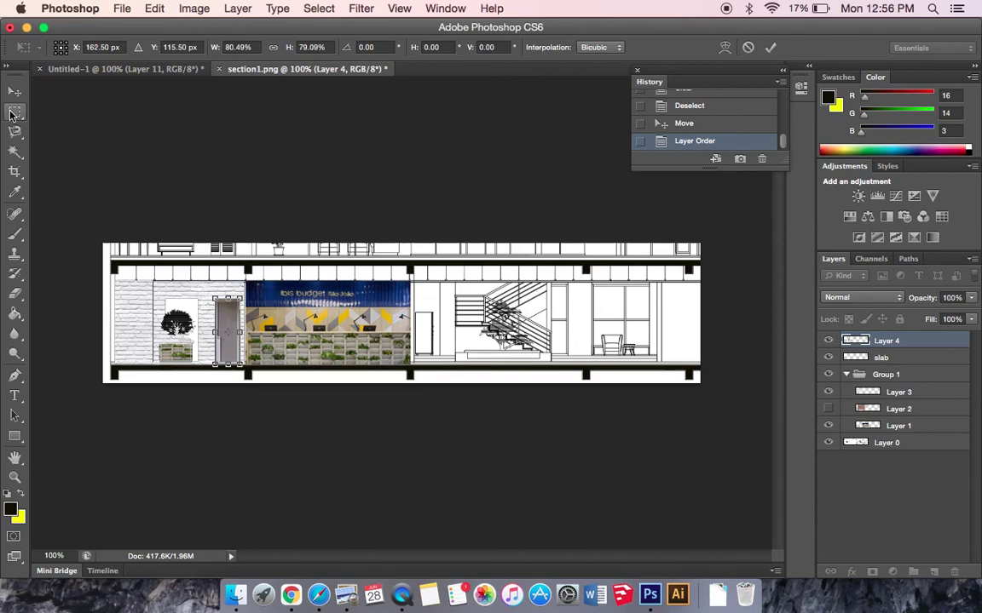
{"action": "left_click", "coordinate": [619, 223]}
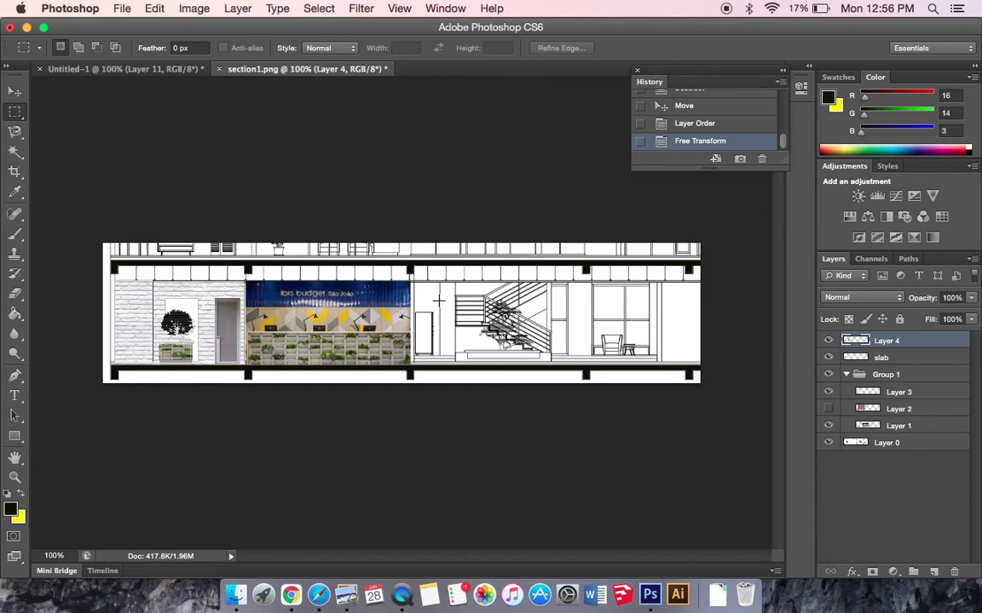
Open the image white wall.jpg and float it in its own window beside the section drawing.
{"action": "left_click", "coordinate": [122, 8]}
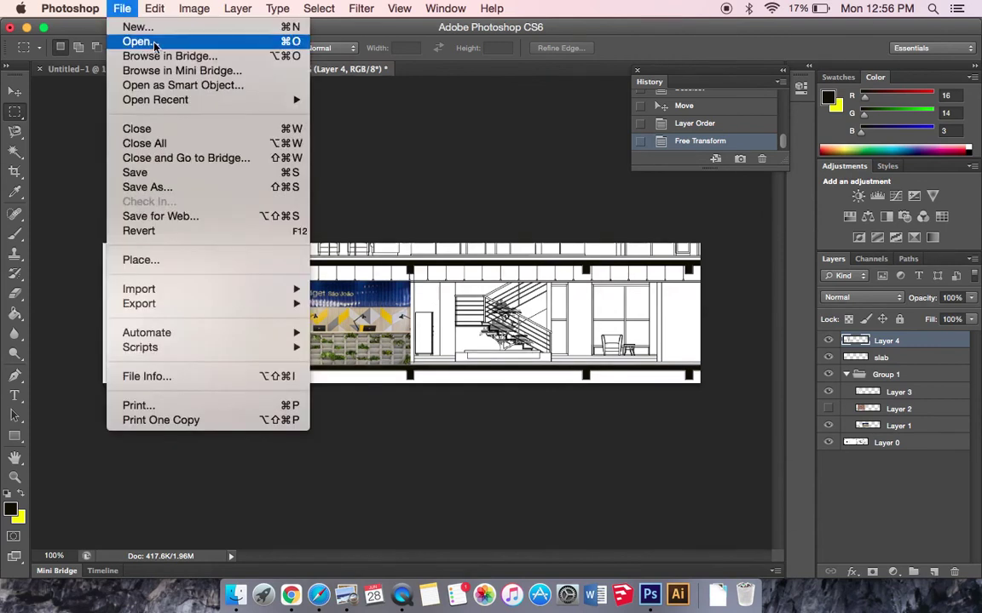
{"action": "left_click", "coordinate": [154, 44]}
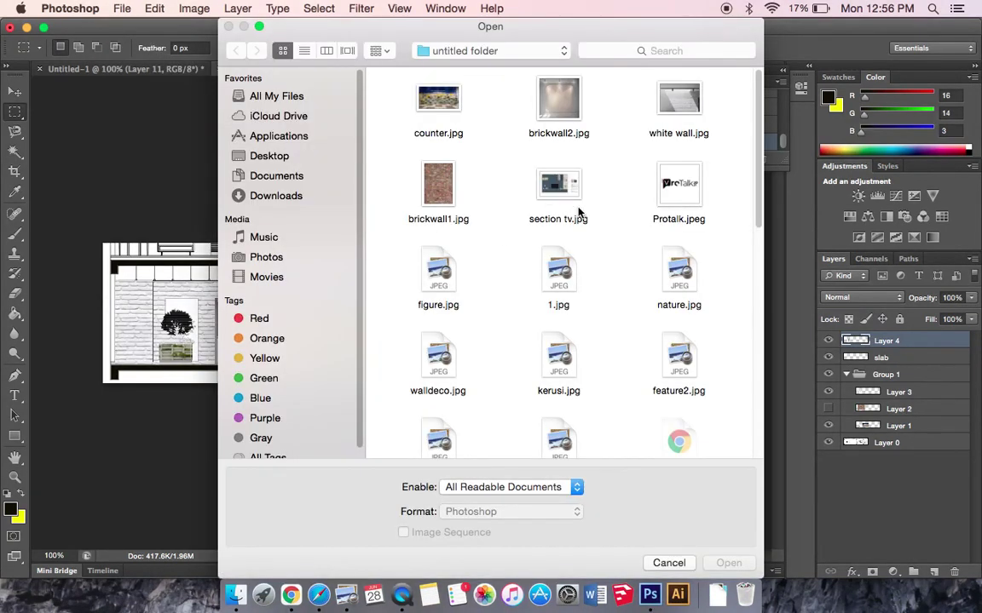
{"action": "scroll", "coordinate": [639, 171], "scroll_direction": "down", "scroll_amount": 1}
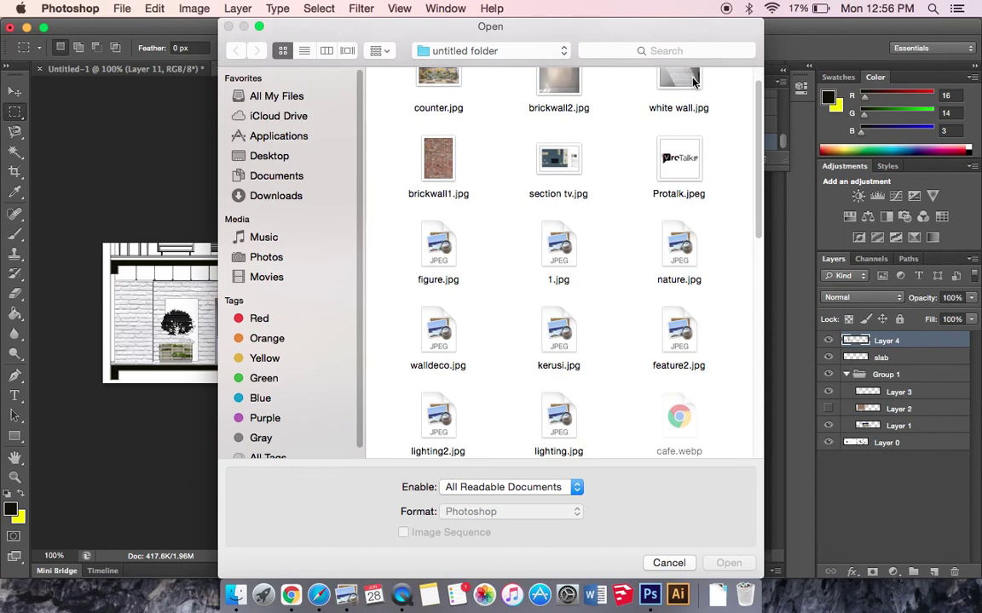
{"action": "left_click", "coordinate": [691, 81]}
{"action": "left_click", "coordinate": [726, 562]}
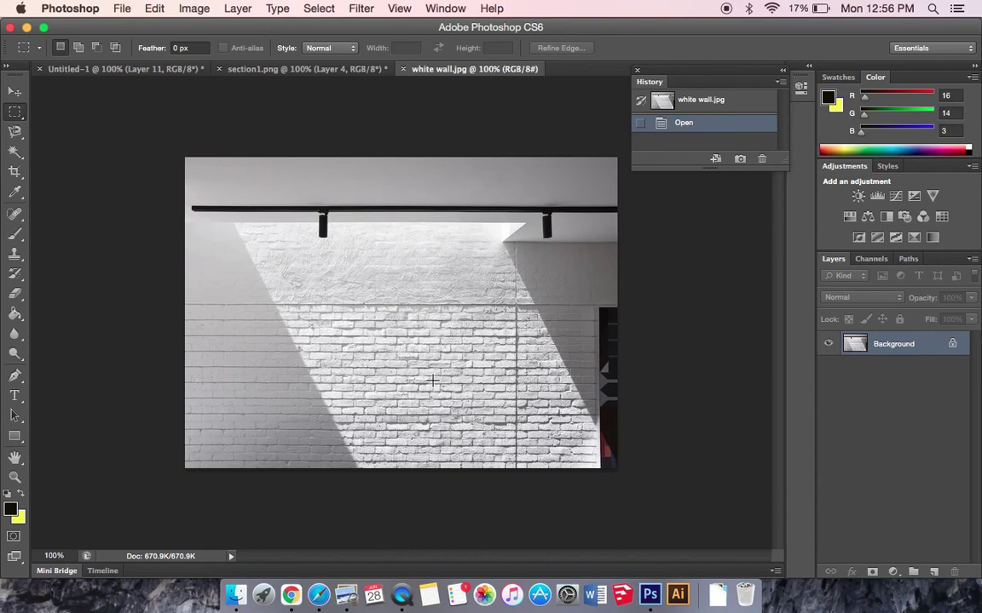
{"action": "left_click_drag", "start_coordinate": [475, 71], "coordinate": [503, 118]}
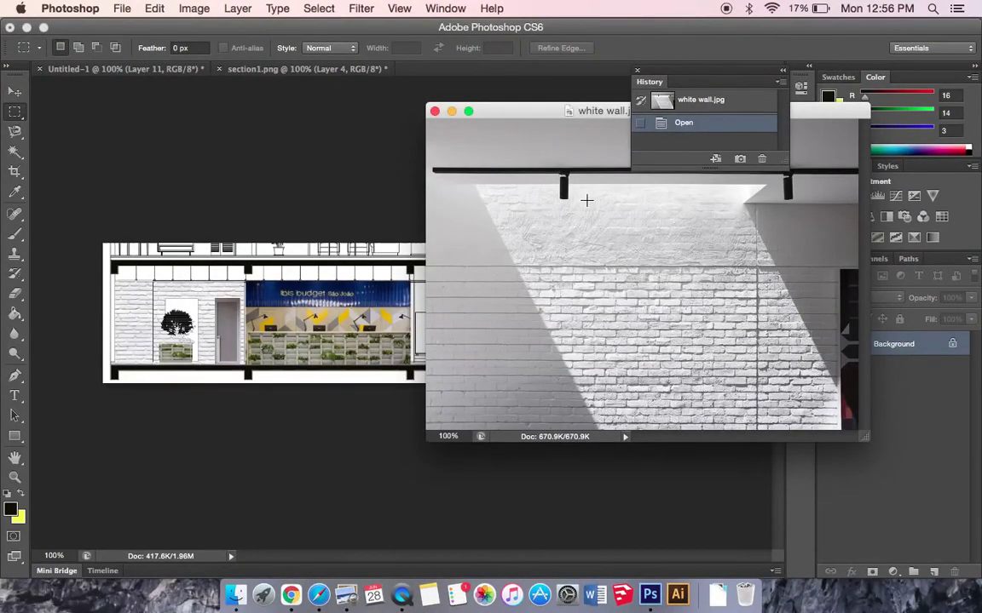
Select the wall area of the white wall photo and copy it into the section1.png drawing over the staircase.
{"action": "left_click_drag", "start_coordinate": [453, 160], "coordinate": [840, 429]}
{"action": "left_click", "coordinate": [16, 91]}
{"action": "left_click_drag", "start_coordinate": [725, 335], "coordinate": [504, 318]}
Scale the pasted brick wall to about 50.59% width and 50.56% height, place it above the floor slab at the staircase, and apply.
{"action": "key", "text": "super+t"}
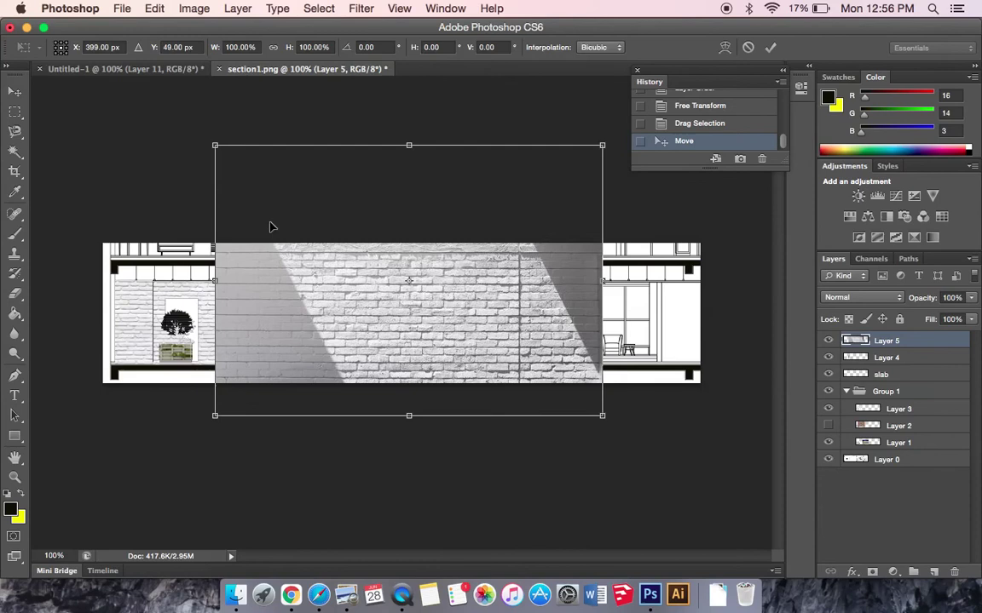
{"action": "left_click_drag", "start_coordinate": [216, 147], "coordinate": [389, 321]}
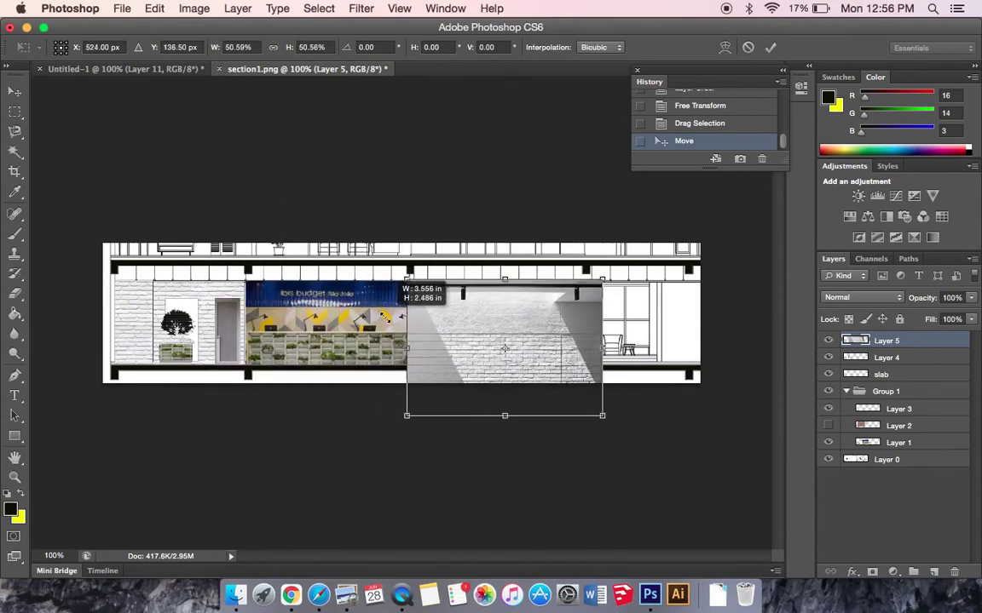
{"action": "left_click_drag", "start_coordinate": [492, 345], "coordinate": [497, 295]}
{"action": "left_click", "coordinate": [14, 111]}
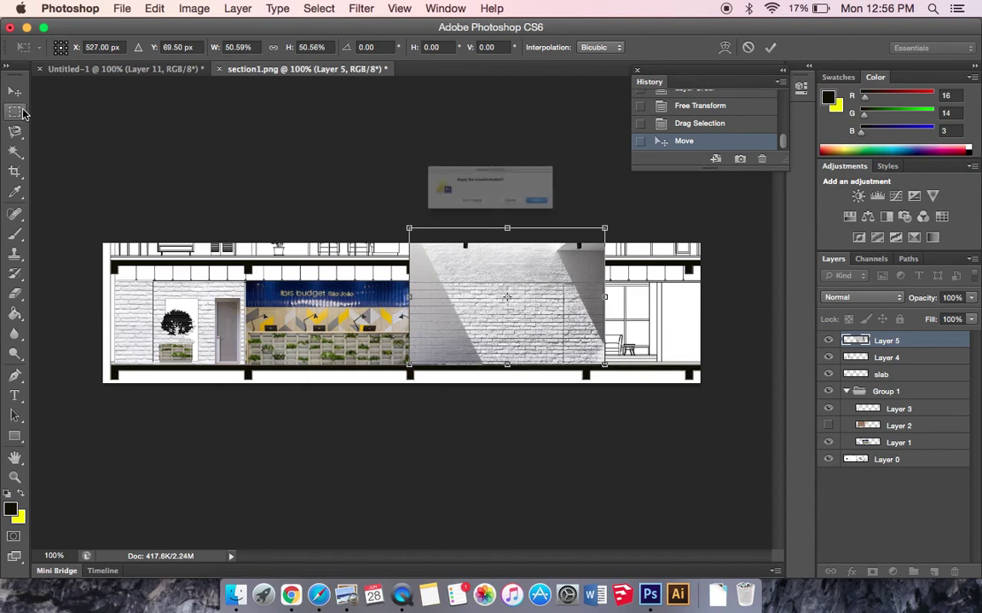
{"action": "left_click", "coordinate": [613, 224]}
Delete the strip of brick wall image covering the upper slab and the floor above, and clear the selection.
{"action": "left_click_drag", "start_coordinate": [603, 239], "coordinate": [408, 266]}
{"action": "key", "text": "Delete"}
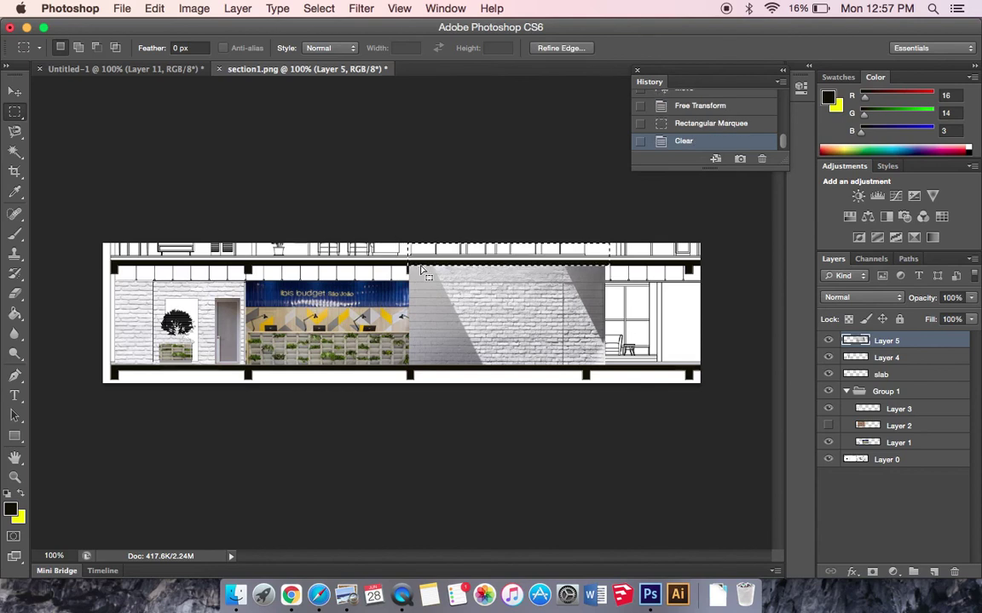
{"action": "key", "text": "super+d"}
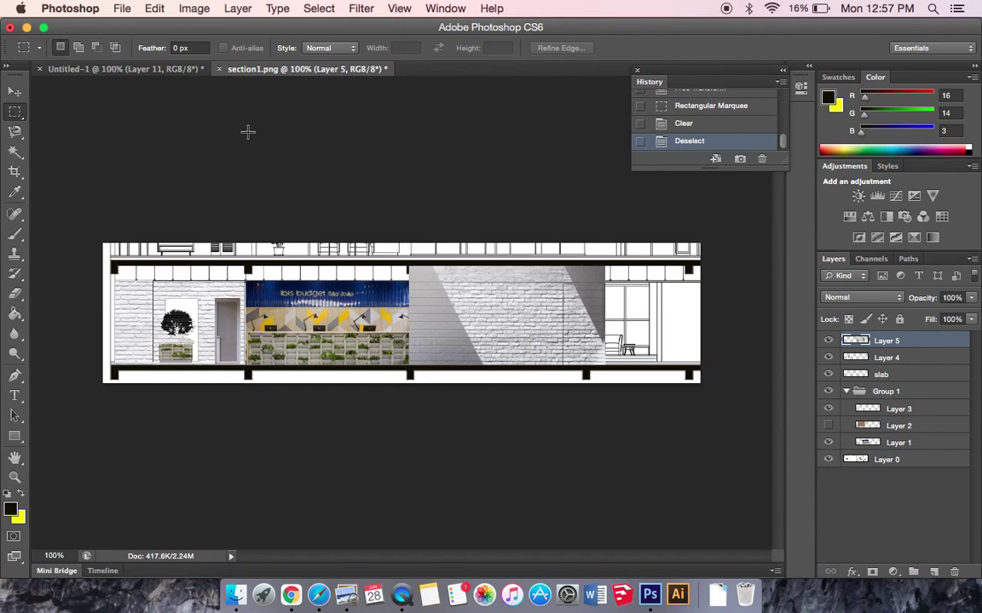
Nudge the brick wall image against the edge of the counter photo and lower its layer opacity to 38%.
{"action": "left_click", "coordinate": [14, 91]}
{"action": "right_click", "coordinate": [435, 327]}
{"action": "left_click", "coordinate": [460, 339]}
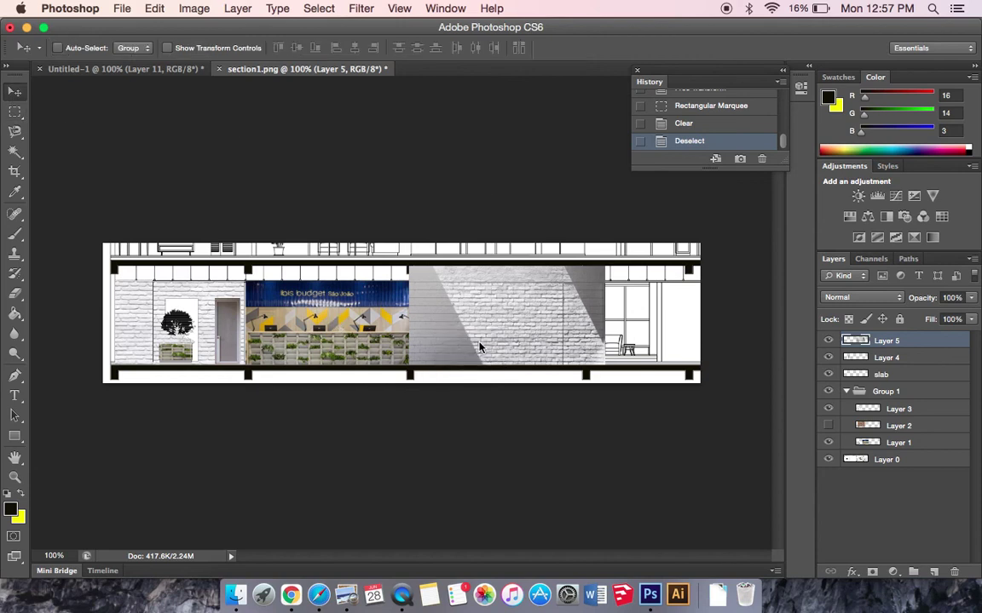
{"action": "right_click", "coordinate": [477, 340]}
{"action": "left_click", "coordinate": [484, 350]}
{"action": "mouse_move", "coordinate": [484, 349]}
{"action": "left_mouse_down"}
{"action": "mouse_move", "coordinate": [490, 355]}
{"action": "mouse_move", "coordinate": [488, 347]}
{"action": "left_mouse_up"}
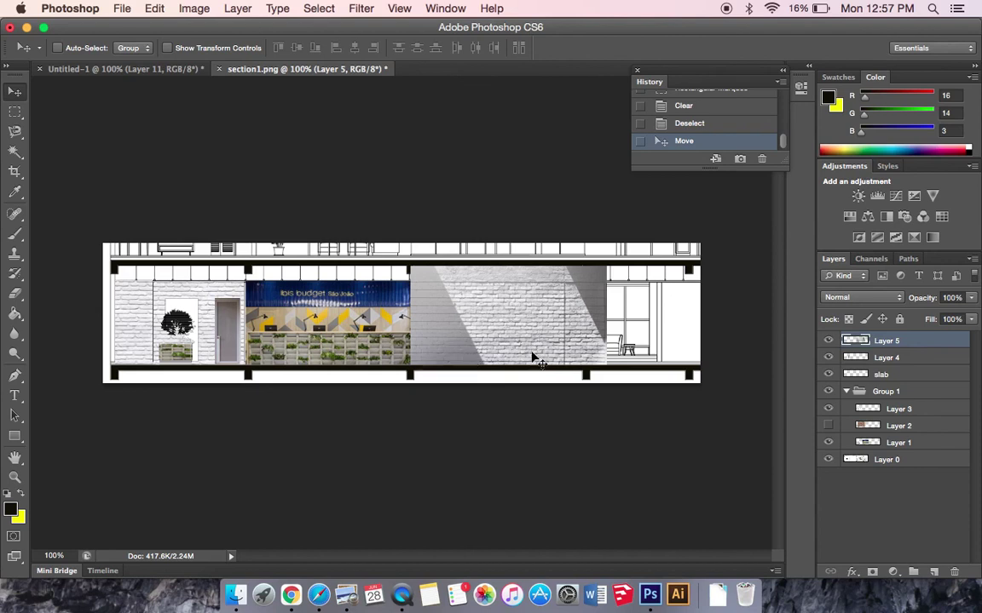
{"action": "left_click", "coordinate": [972, 298]}
{"action": "left_click_drag", "start_coordinate": [973, 318], "coordinate": [926, 323]}
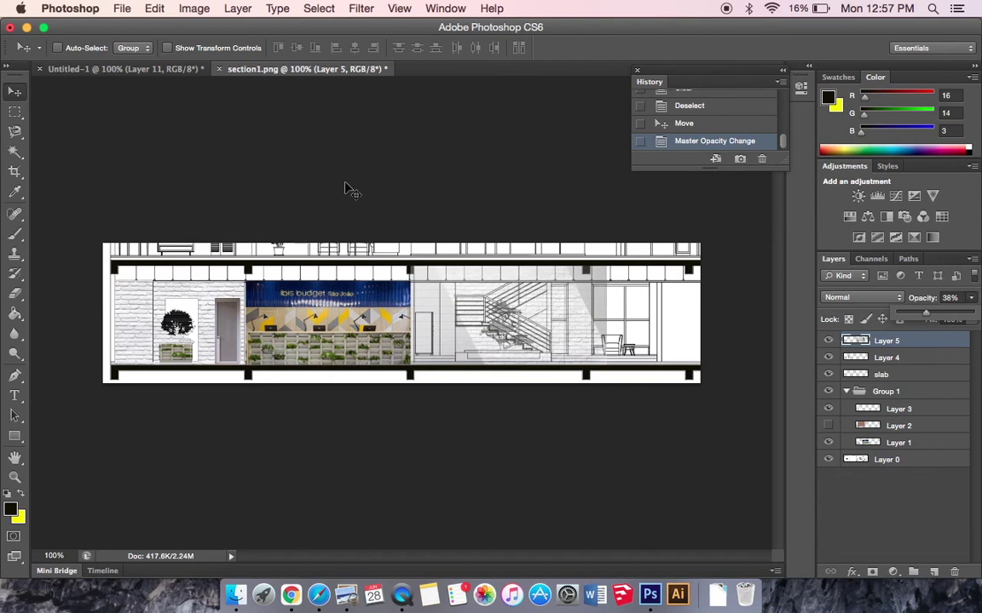
Try to delete the rectangular area beneath the staircase from Layer 0, undo the deletion and clear the selection.
{"action": "left_click", "coordinate": [886, 460]}
{"action": "left_click", "coordinate": [15, 111]}
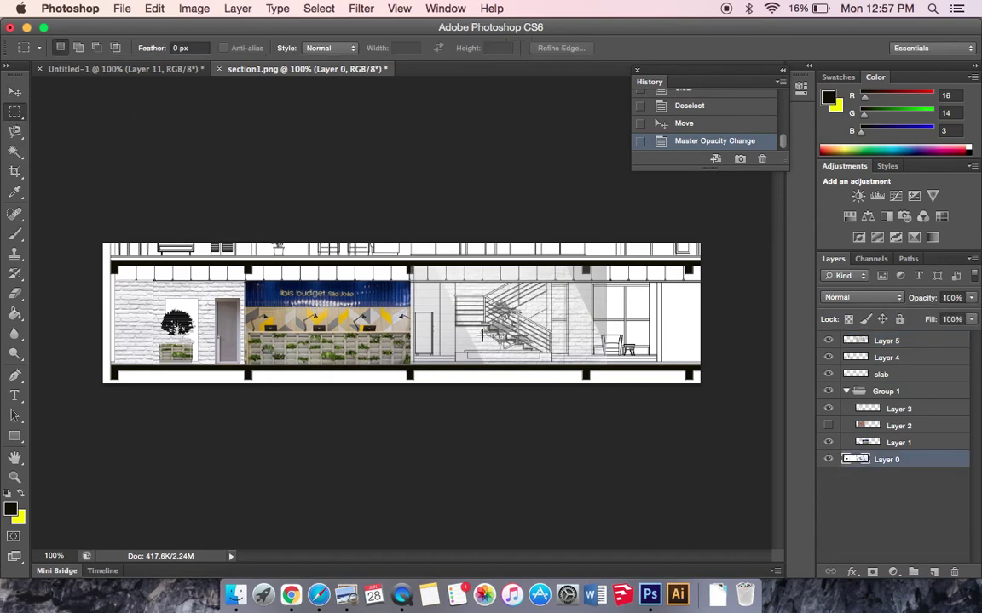
{"action": "mouse_move", "coordinate": [549, 355]}
{"action": "left_mouse_down"}
{"action": "mouse_move", "coordinate": [348, 333]}
{"action": "mouse_move", "coordinate": [409, 328]}
{"action": "mouse_move", "coordinate": [457, 364]}
{"action": "left_mouse_up"}
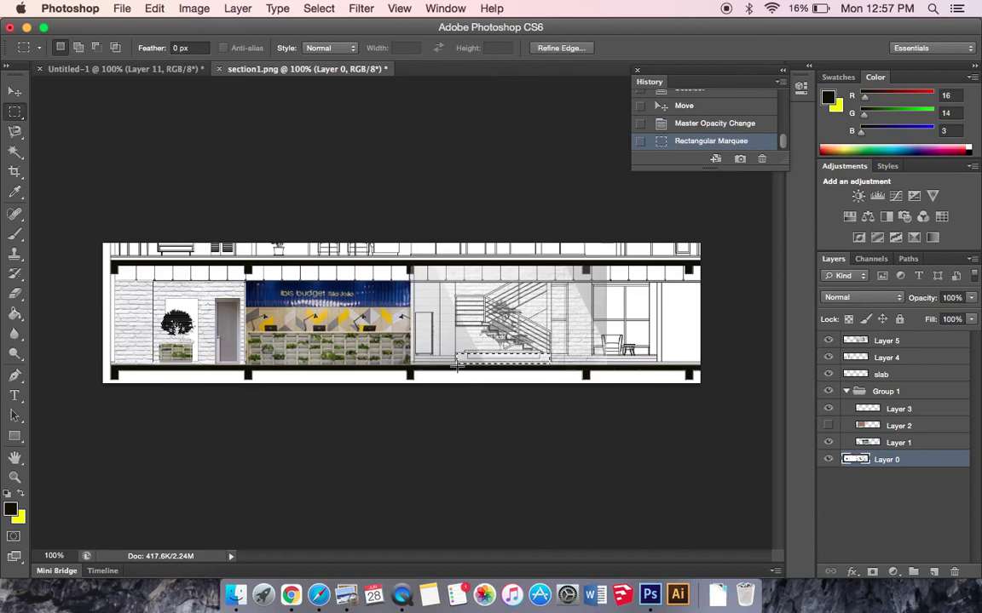
{"action": "key", "text": "Delete"}
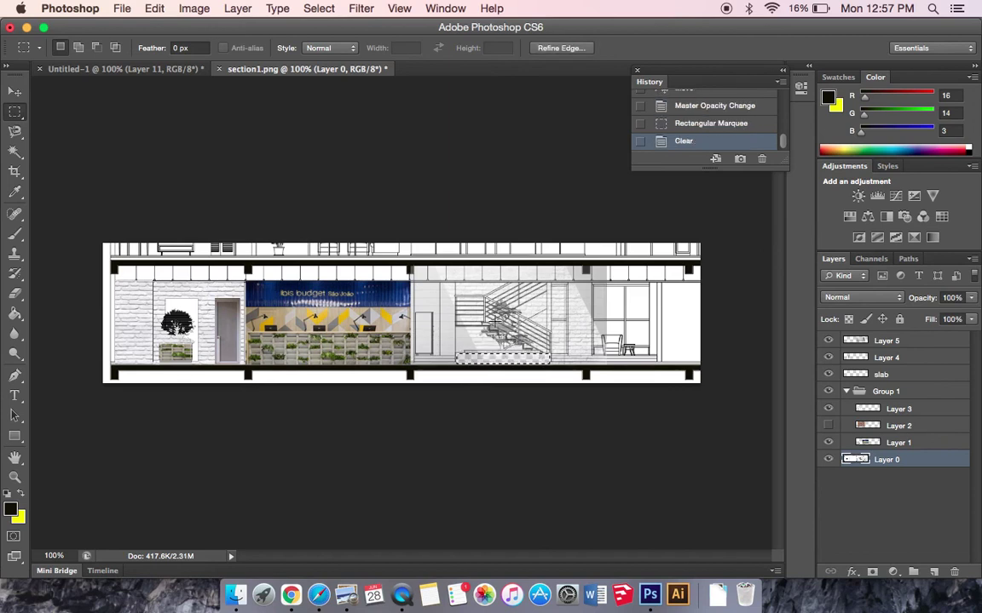
{"action": "key", "text": "super+z"}
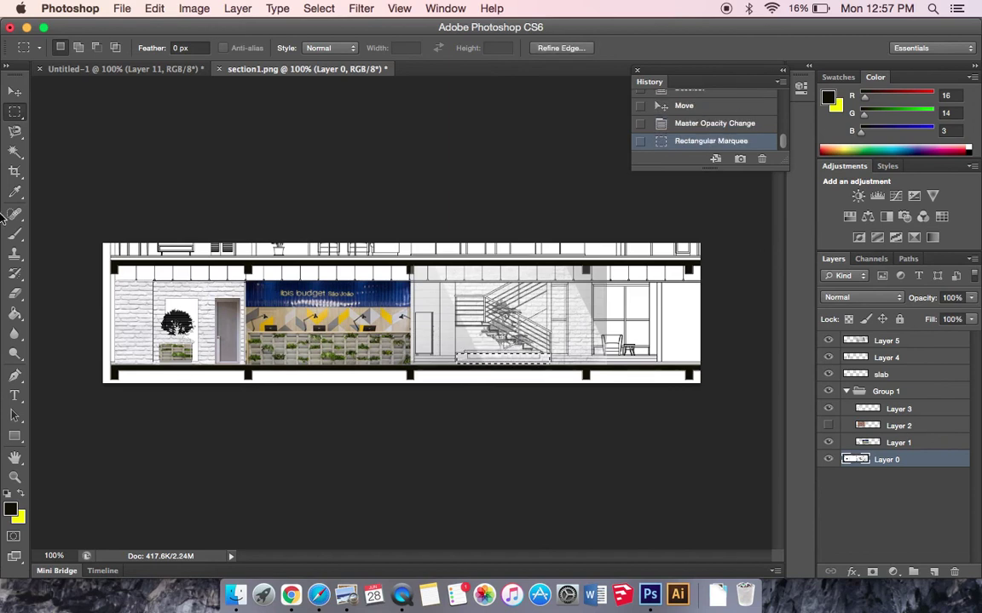
{"action": "left_click", "coordinate": [15, 151]}
{"action": "key", "text": "super+d"}
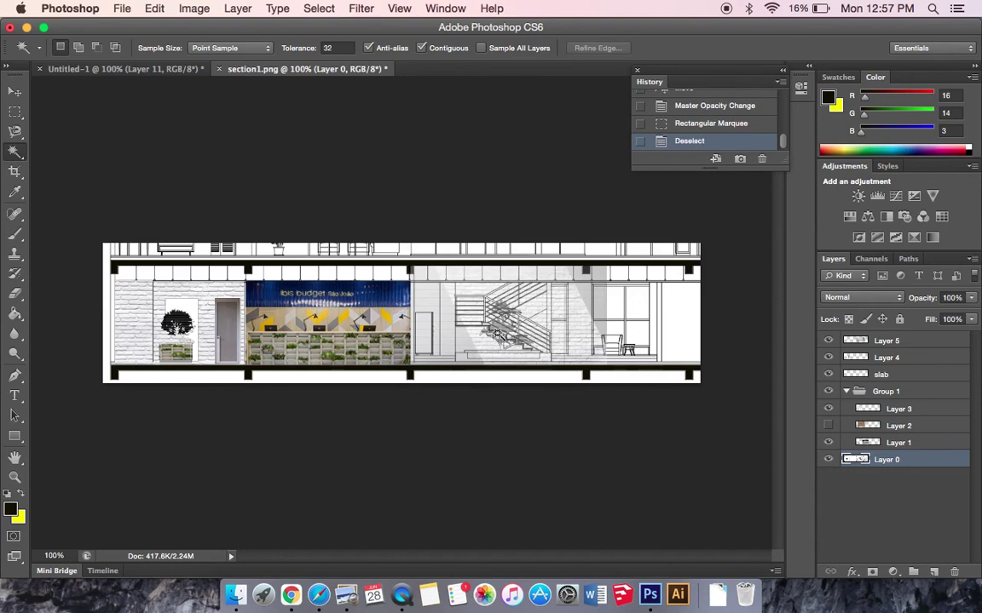
Try to select the plinth beneath the staircase on Layer 0 with the Magic Wand, and clear the selection.
{"action": "left_click", "coordinate": [451, 328]}
{"action": "left_click", "coordinate": [543, 358]}
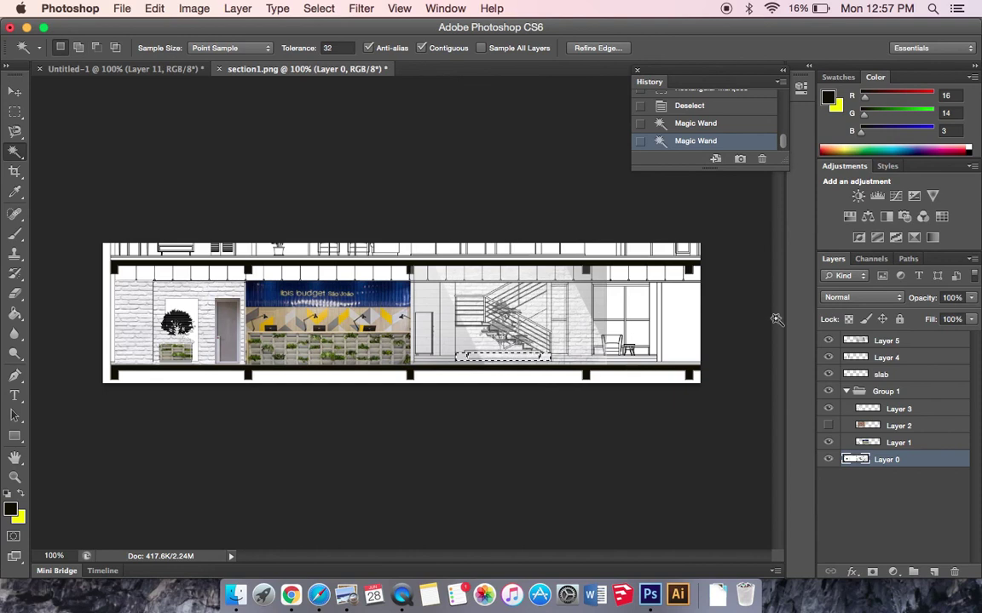
{"action": "left_click", "coordinate": [500, 322]}
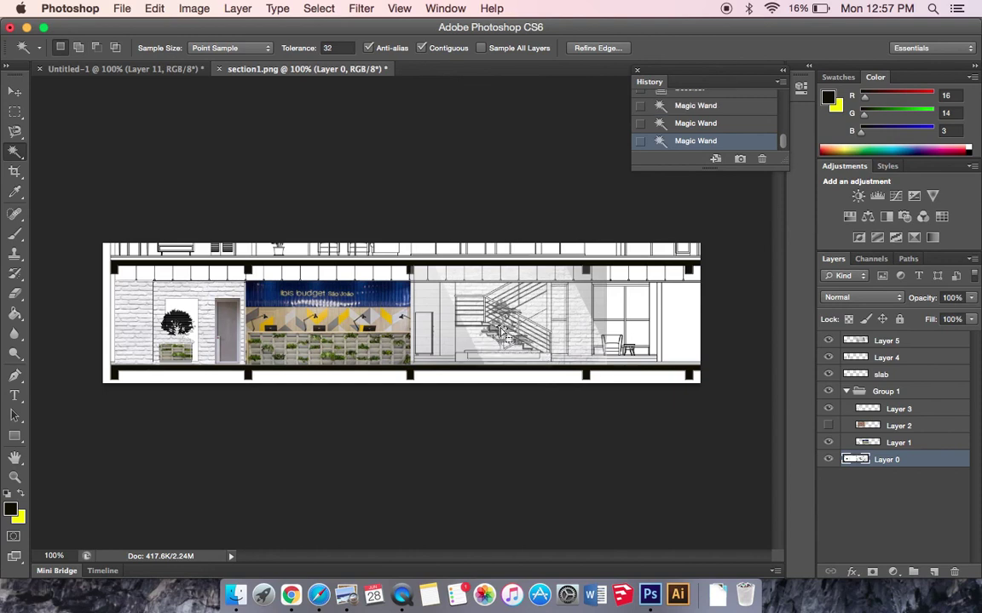
{"action": "left_click", "coordinate": [516, 368], "text": "shift"}
{"action": "left_click", "coordinate": [516, 371], "text": "shift"}
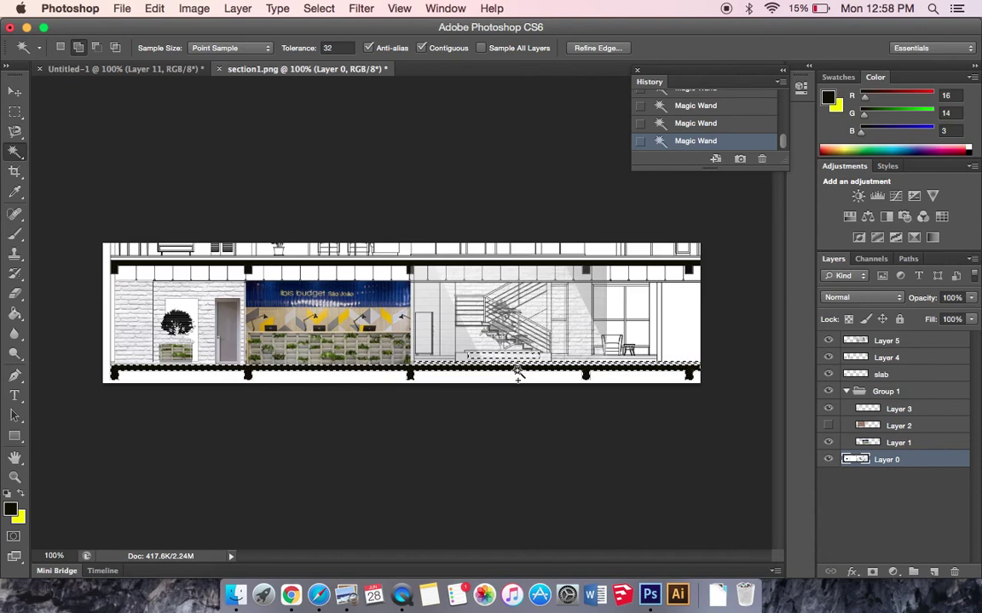
{"action": "left_click", "coordinate": [525, 361]}
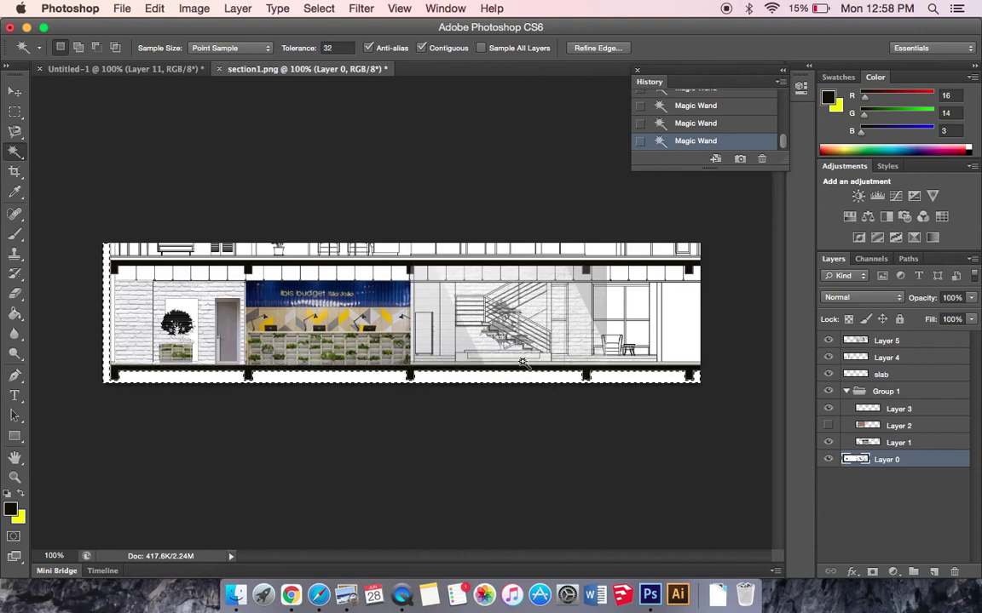
{"action": "left_click", "coordinate": [15, 112]}
{"action": "left_click", "coordinate": [90, 187]}
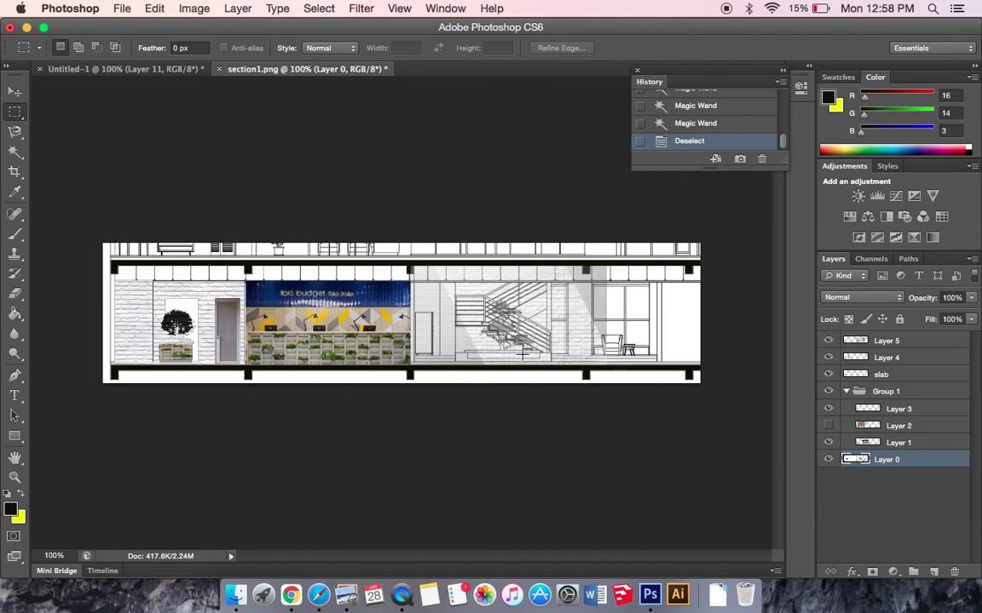
Select the plinth area beneath the staircase and delete the brick texture there from Layer 5.
{"action": "left_click_drag", "start_coordinate": [555, 357], "coordinate": [457, 361]}
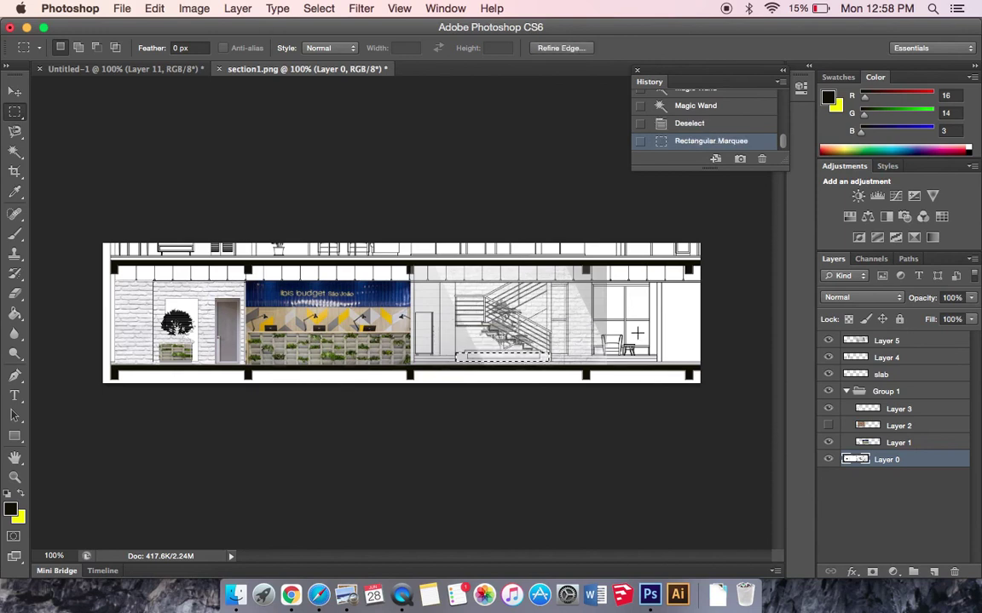
{"action": "left_click", "coordinate": [886, 340]}
{"action": "key", "text": "Delete"}
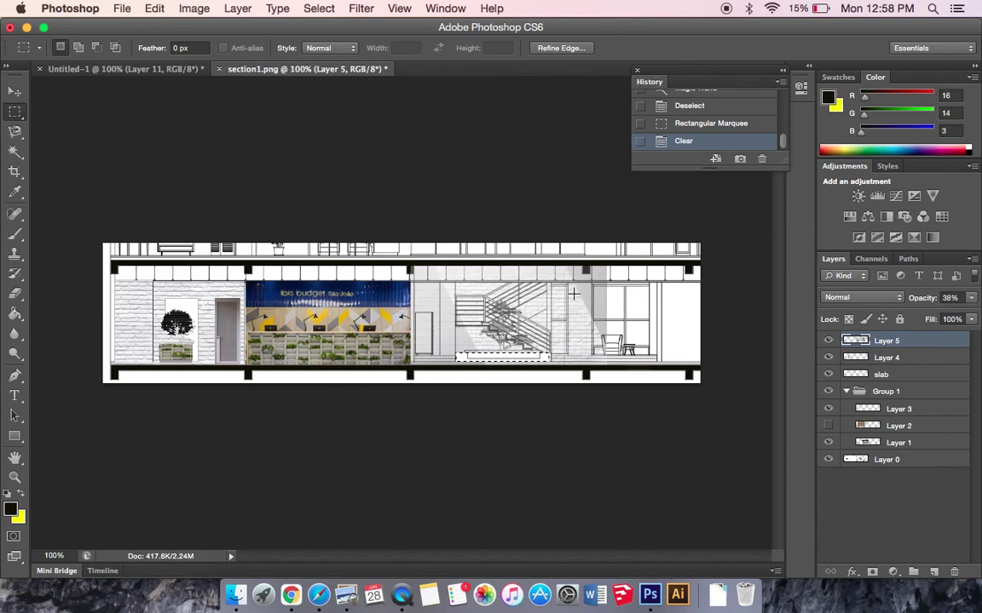
Select the narrow opening's panes beside the staircase on Layer 0 with the Magic Wand and delete that area from Layer 5.
{"action": "left_click", "coordinate": [16, 151]}
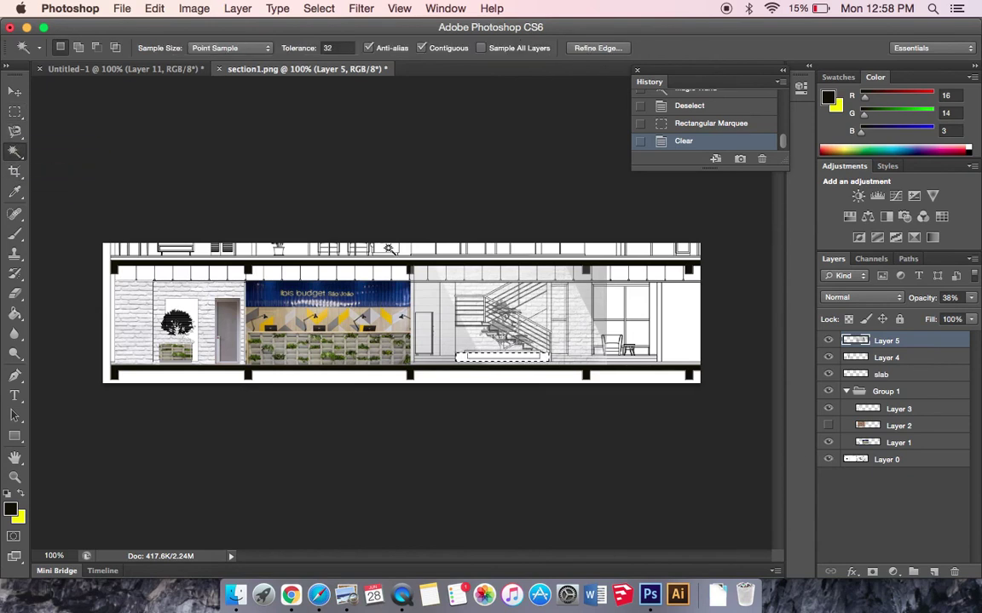
{"action": "left_click", "coordinate": [886, 459]}
{"action": "left_click", "coordinate": [562, 328]}
{"action": "left_click", "coordinate": [562, 337], "text": "shift"}
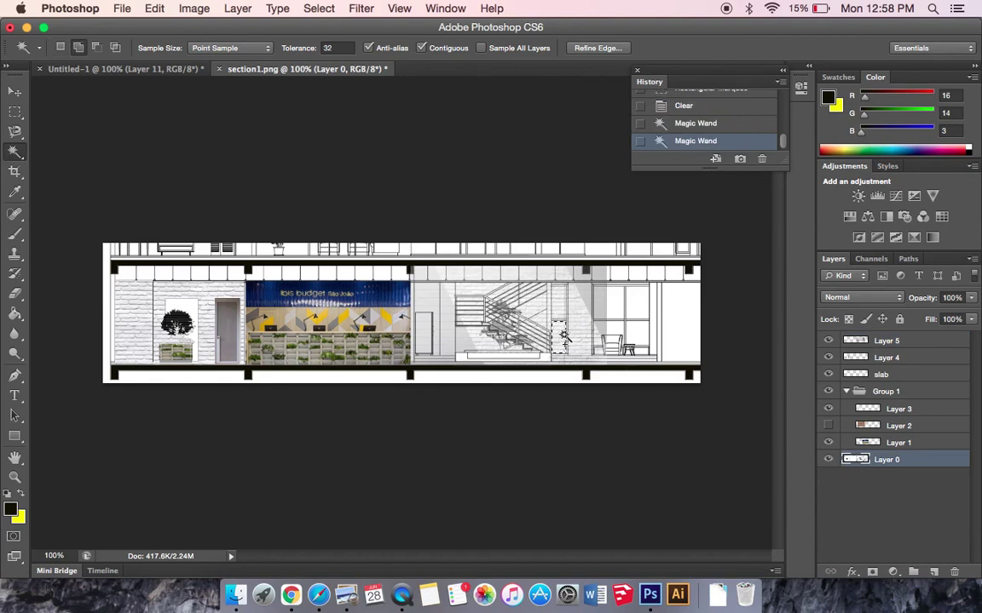
{"action": "left_click", "coordinate": [568, 295], "text": "shift"}
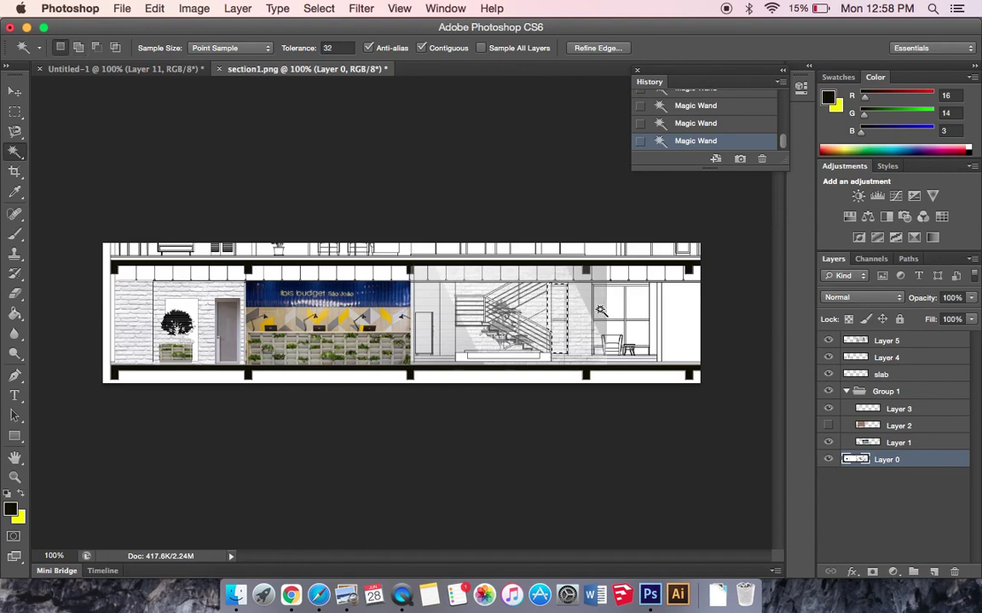
{"action": "left_click", "coordinate": [886, 342]}
{"action": "key", "text": "Delete"}
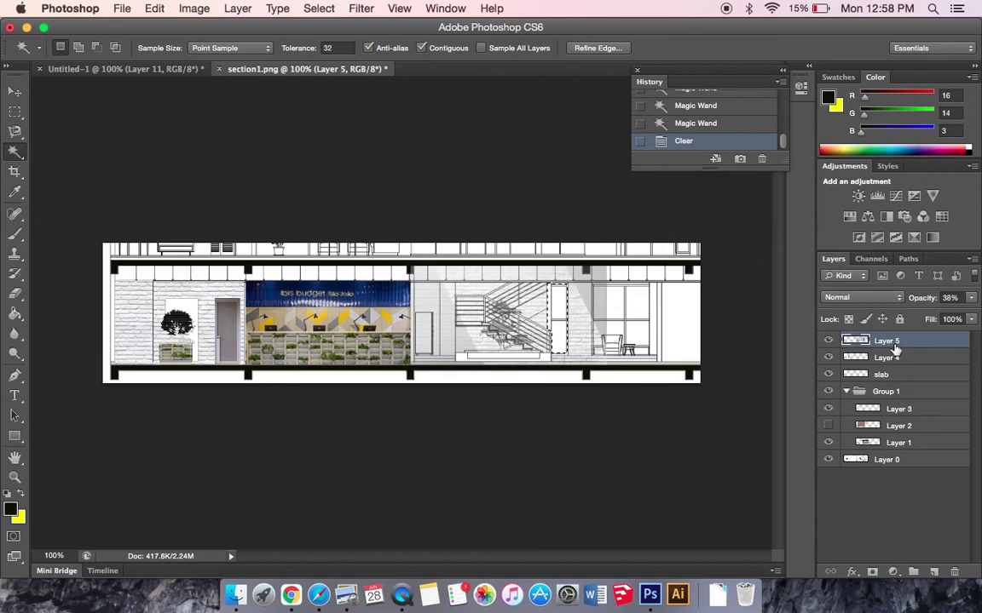
Delete the vertical strip of brick texture overlapping the large window with the armchair, and clear the selection.
{"action": "left_click", "coordinate": [15, 111]}
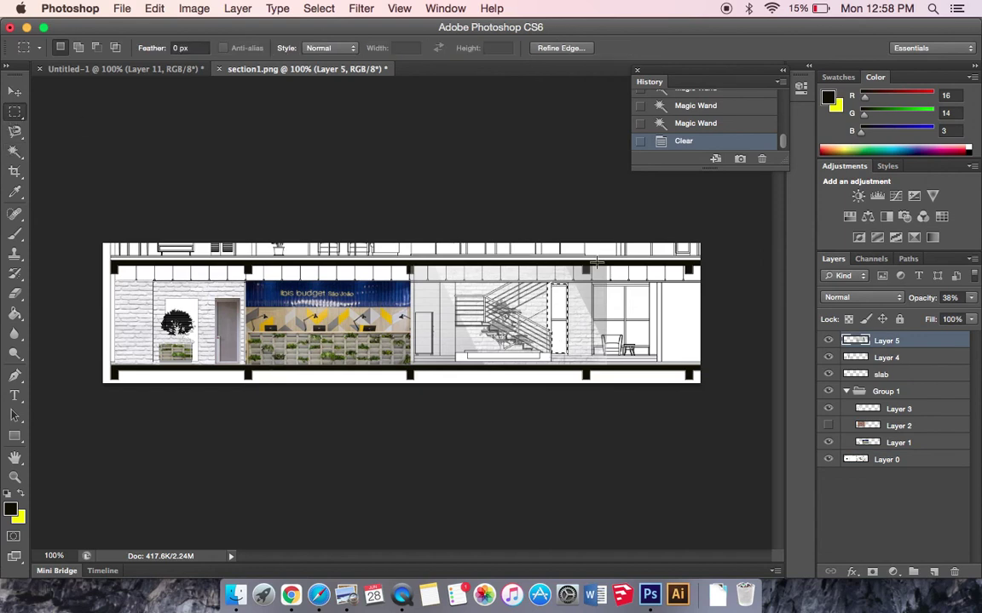
{"action": "left_click", "coordinate": [620, 254]}
{"action": "left_click_drag", "start_coordinate": [620, 253], "coordinate": [594, 349]}
{"action": "key", "text": "Delete"}
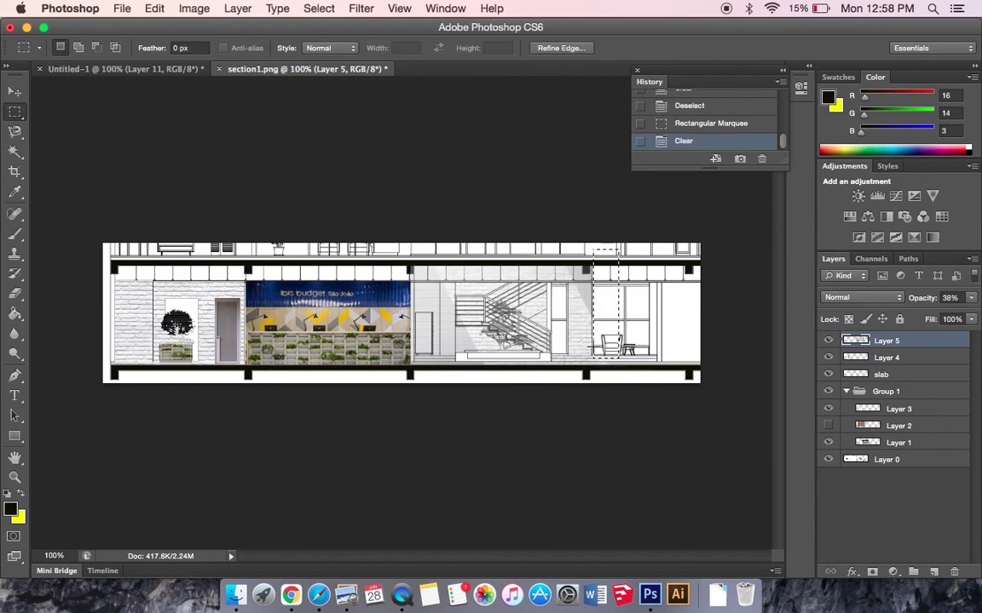
{"action": "left_click", "coordinate": [432, 256]}
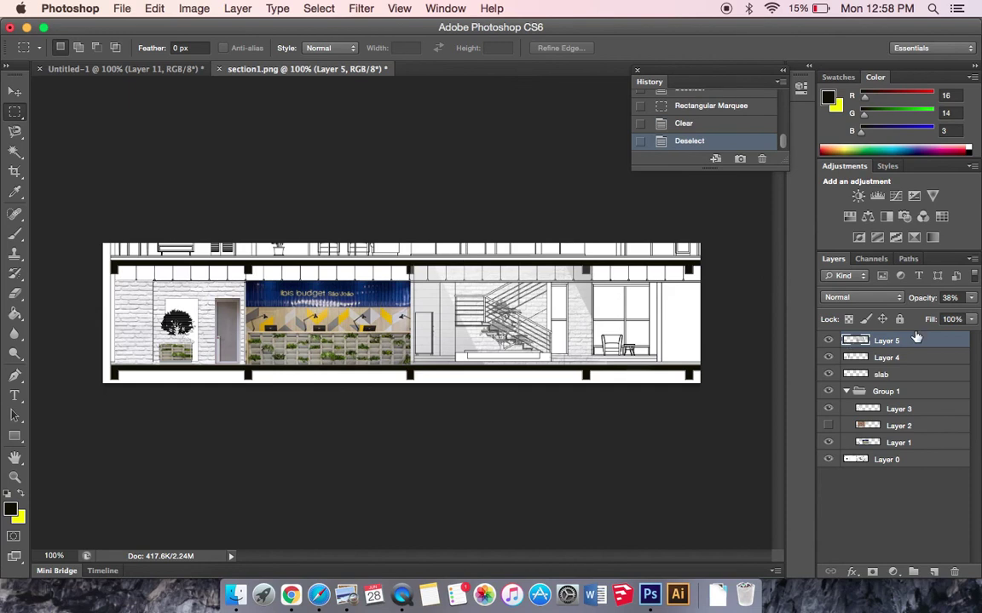
Set Layer 5's opacity to 54% and delete the brick texture covering the ceiling band above the staircase.
{"action": "left_click", "coordinate": [972, 298]}
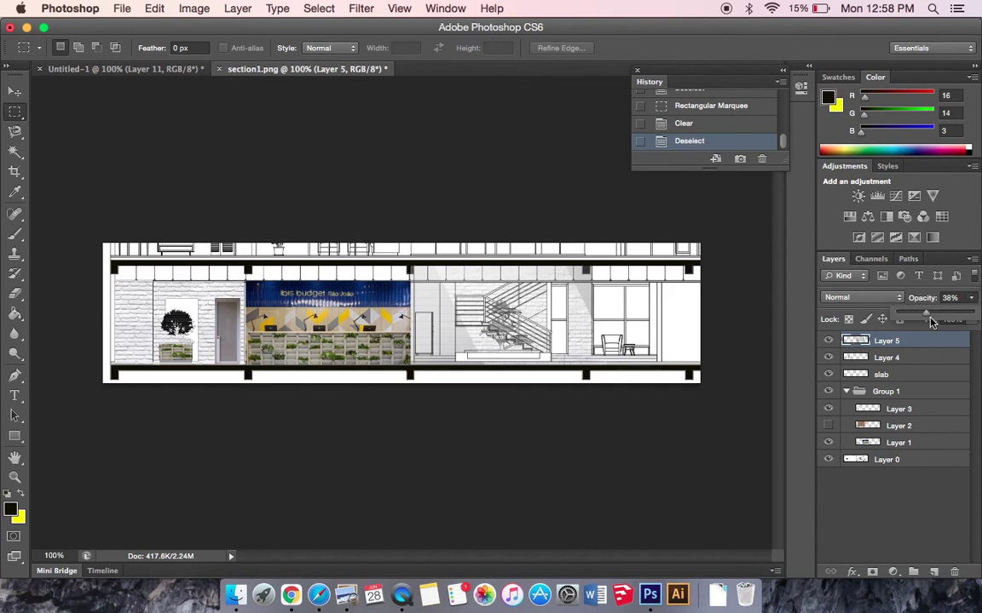
{"action": "mouse_move", "coordinate": [933, 317]}
{"action": "left_mouse_down"}
{"action": "mouse_move", "coordinate": [957, 316]}
{"action": "mouse_move", "coordinate": [938, 315]}
{"action": "left_mouse_up"}
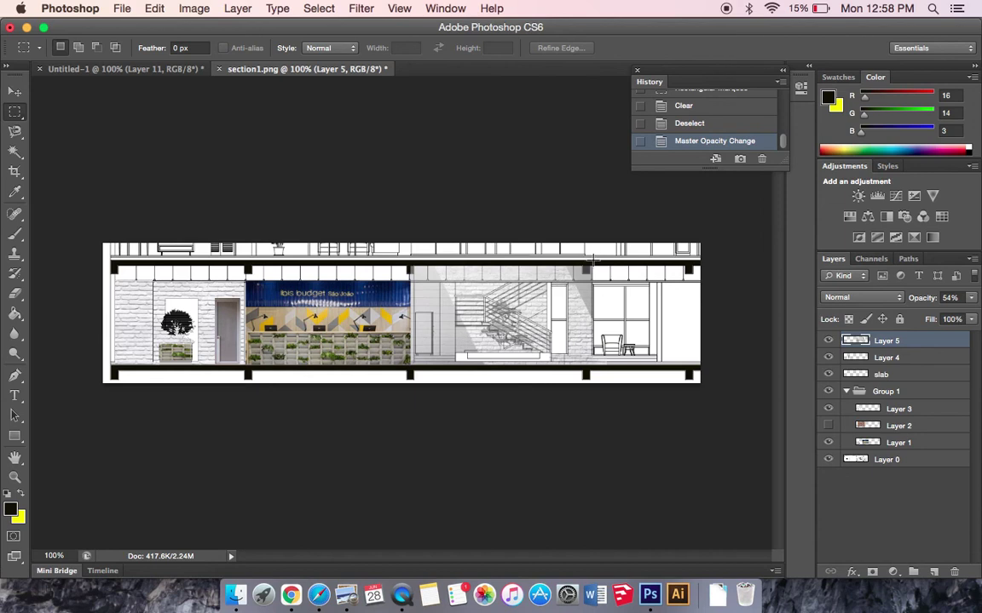
{"action": "left_click_drag", "start_coordinate": [579, 270], "coordinate": [414, 280]}
{"action": "key", "text": "Delete"}
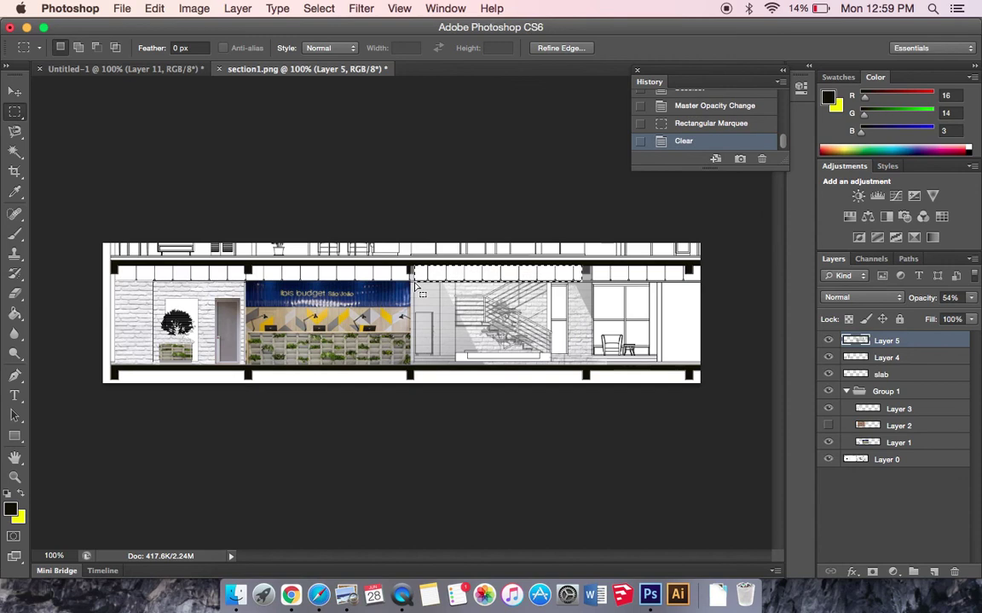
Undo the brick deletion over the ceiling band, try clearing that band from Layer 0 instead, and deselect.
{"action": "key", "text": "super+z"}
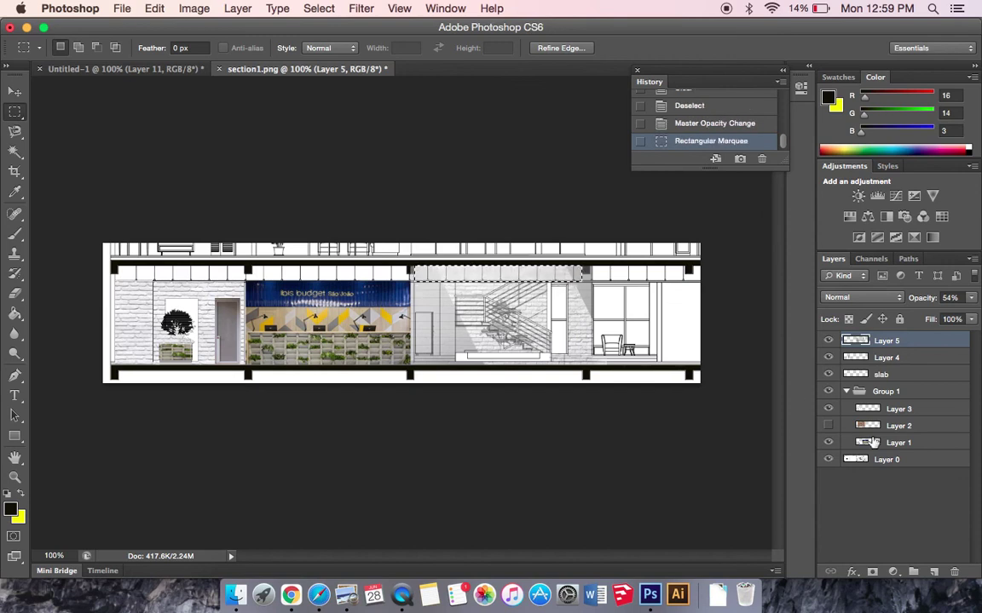
{"action": "left_click", "coordinate": [856, 460]}
{"action": "key", "text": "Delete"}
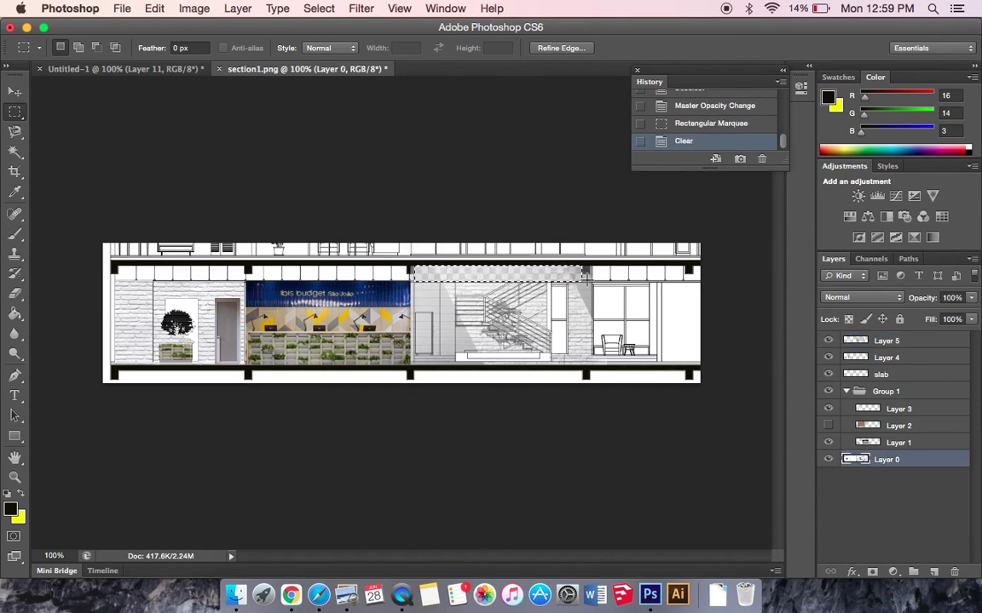
{"action": "key", "text": "super+z"}
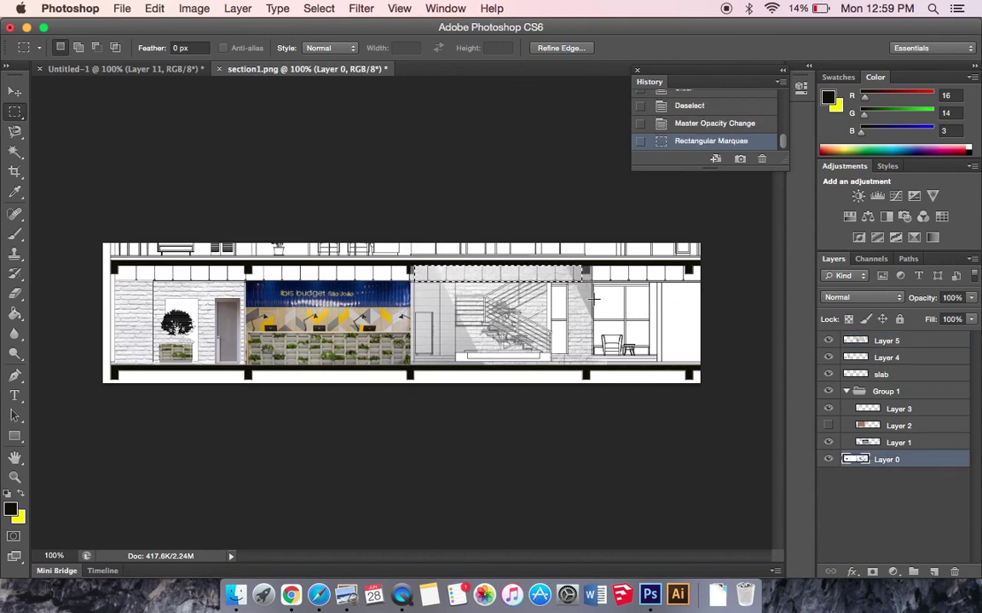
{"action": "key", "text": "super+d"}
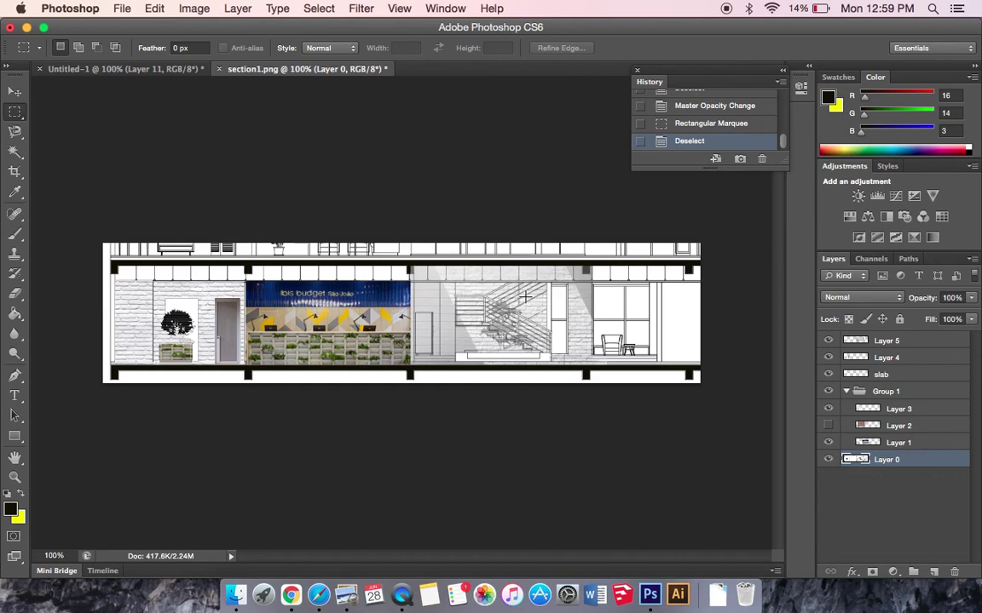
Switch to Chrome and search Pinterest for "plant".
{"action": "left_click", "coordinate": [290, 592]}
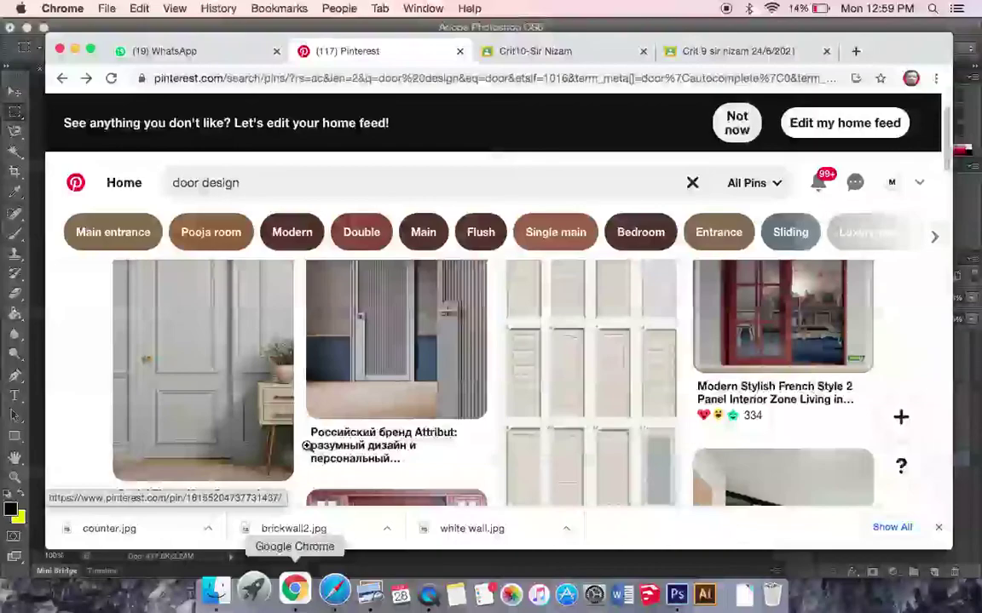
{"action": "left_click", "coordinate": [252, 184]}
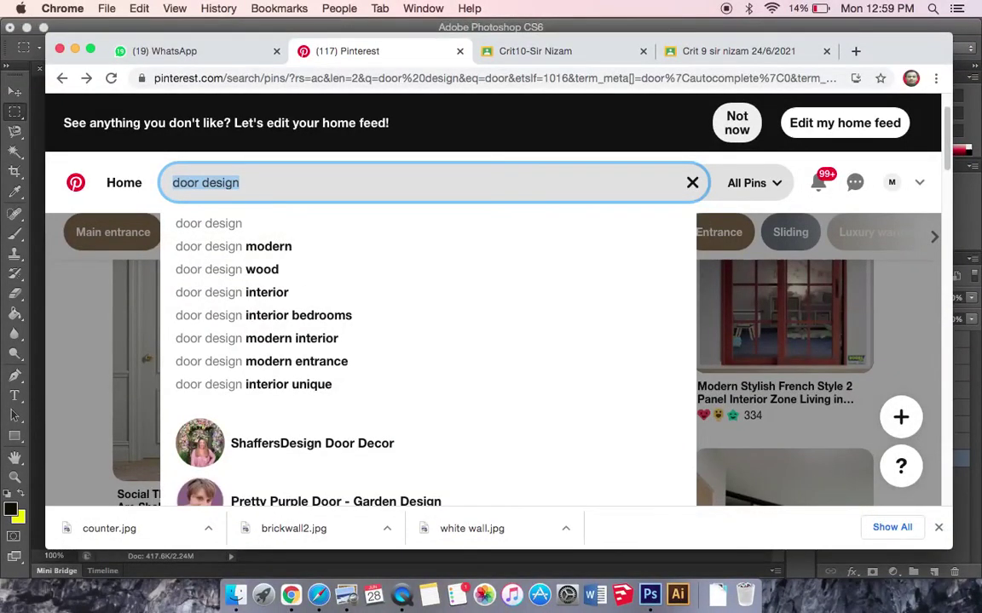
{"action": "type", "text": "plant\\"}
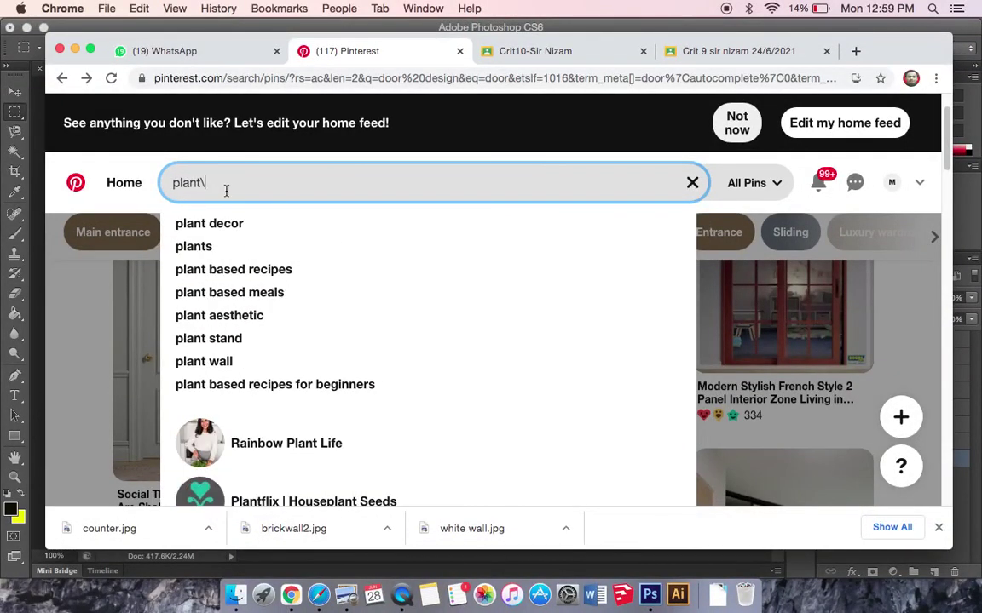
{"action": "key", "text": "BackSpace"}
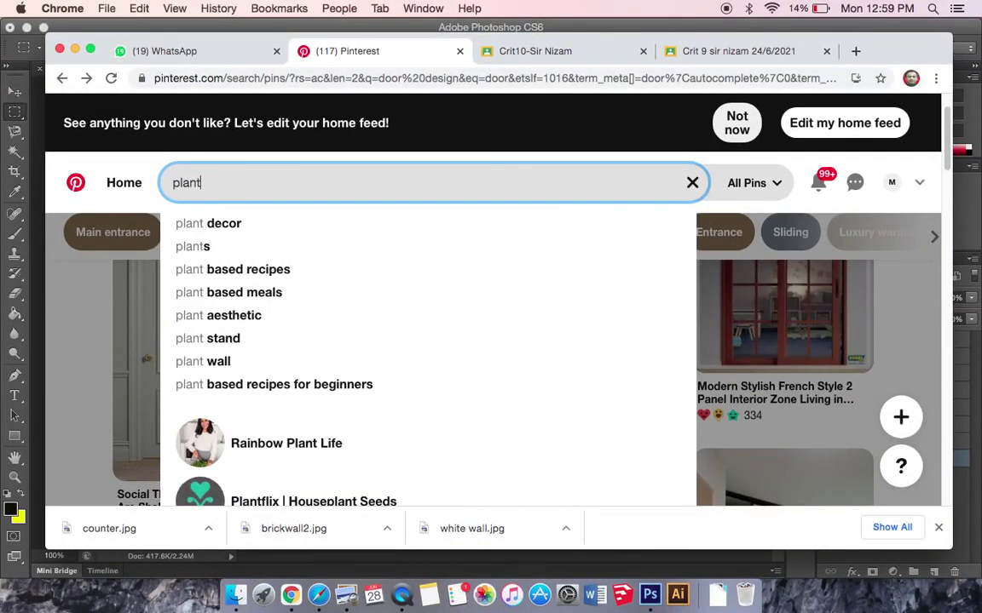
{"action": "key", "text": "Return"}
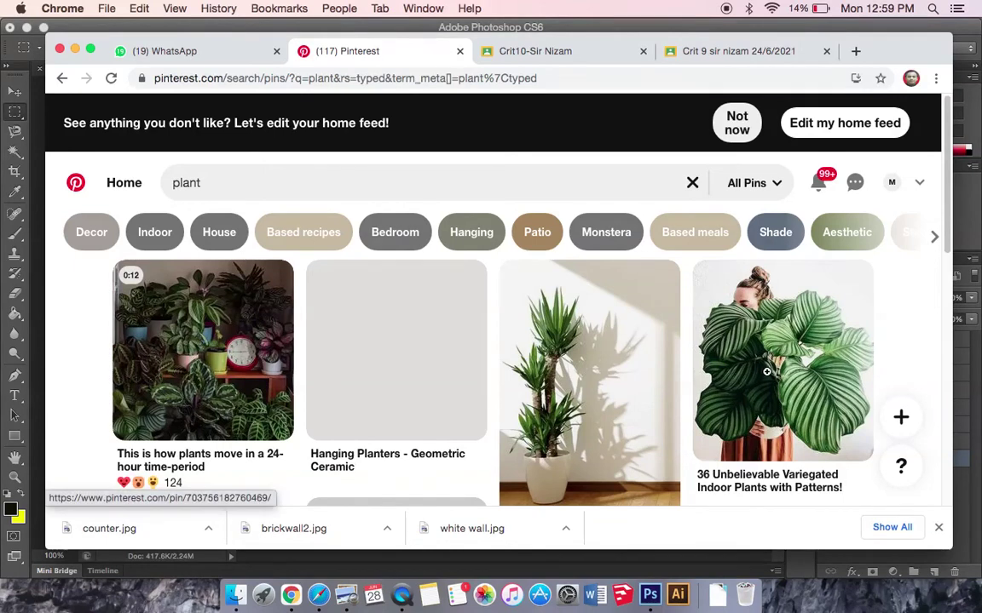
Browse the plant results and open the pin of the large-leaved indoor plants beside the grey sofa.
{"action": "scroll", "coordinate": [550, 364], "scroll_direction": "down", "scroll_amount": 3}
{"action": "scroll", "coordinate": [550, 365], "scroll_direction": "down", "scroll_amount": 7}
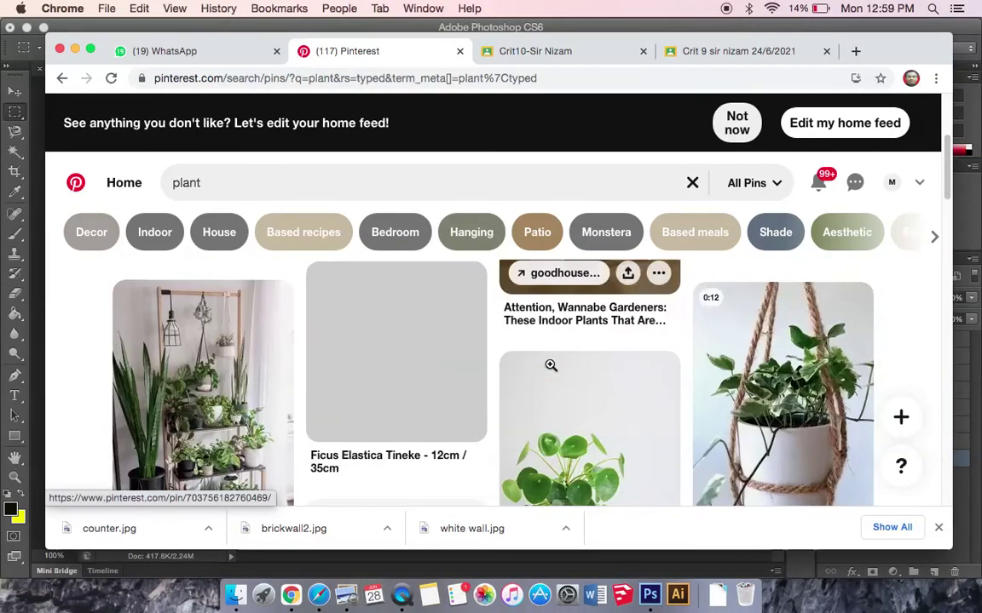
{"action": "scroll", "coordinate": [550, 364], "scroll_direction": "down", "scroll_amount": 6}
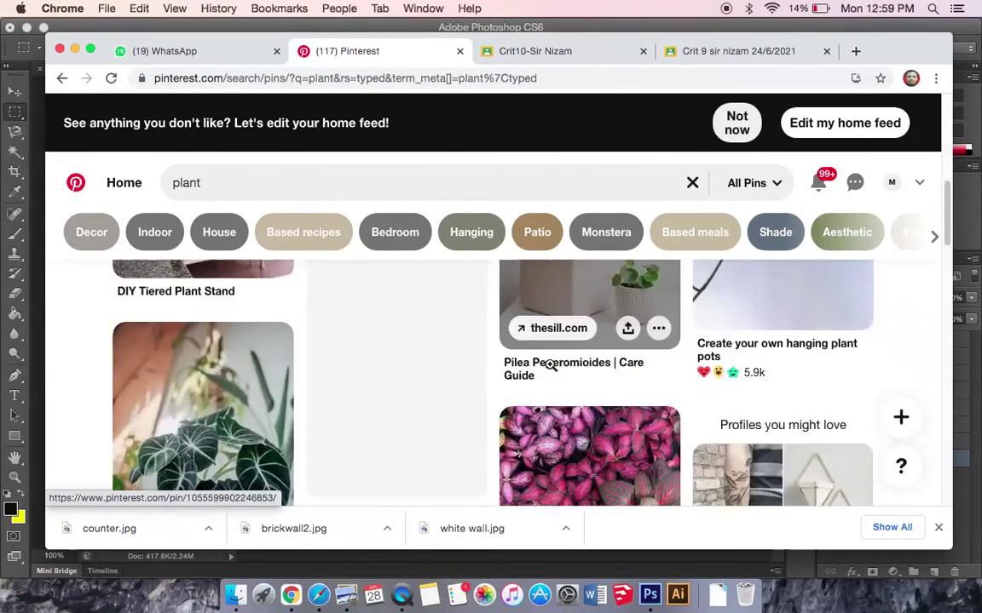
{"action": "scroll", "coordinate": [550, 365], "scroll_direction": "down", "scroll_amount": 9}
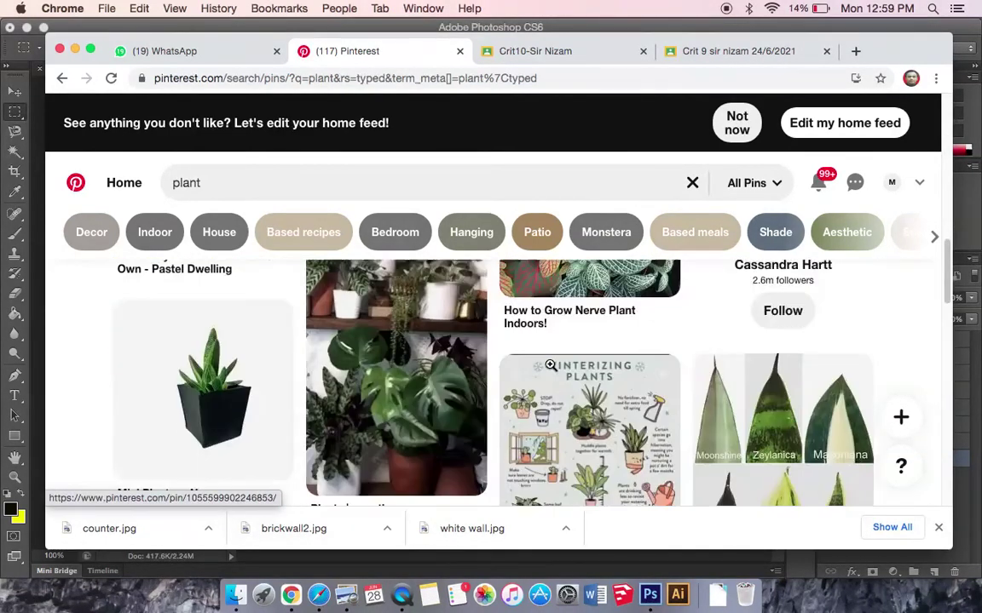
{"action": "scroll", "coordinate": [551, 365], "scroll_direction": "down", "scroll_amount": 3}
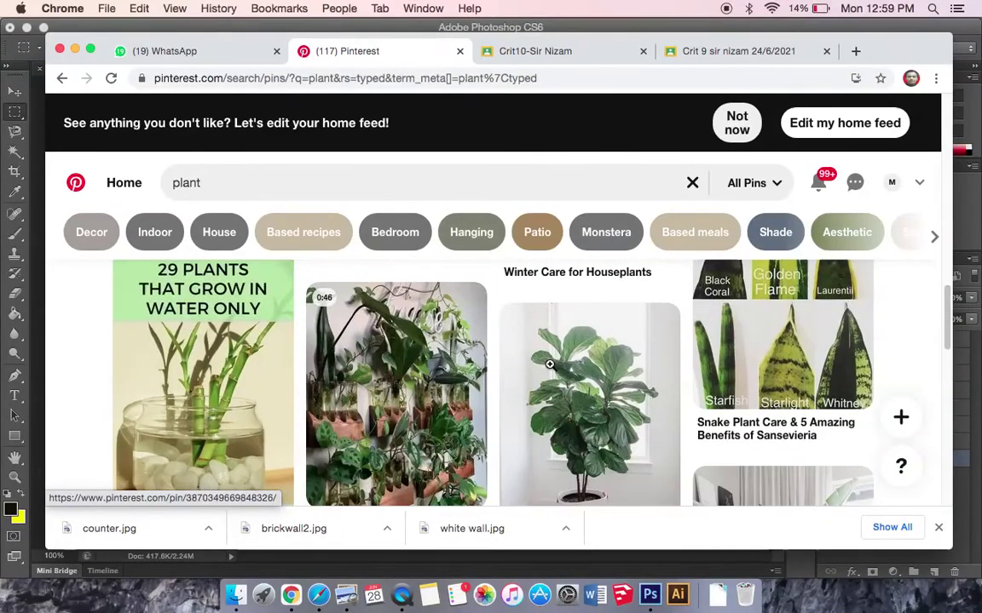
{"action": "scroll", "coordinate": [583, 381], "scroll_direction": "down", "scroll_amount": 4}
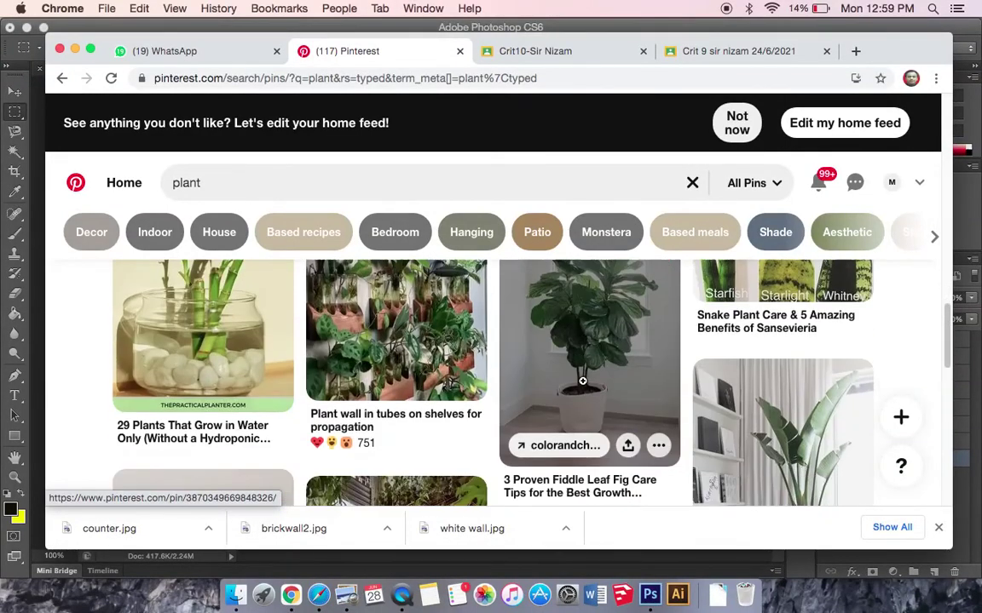
{"action": "scroll", "coordinate": [759, 412], "scroll_direction": "down", "scroll_amount": 1}
{"action": "left_click", "coordinate": [758, 414]}
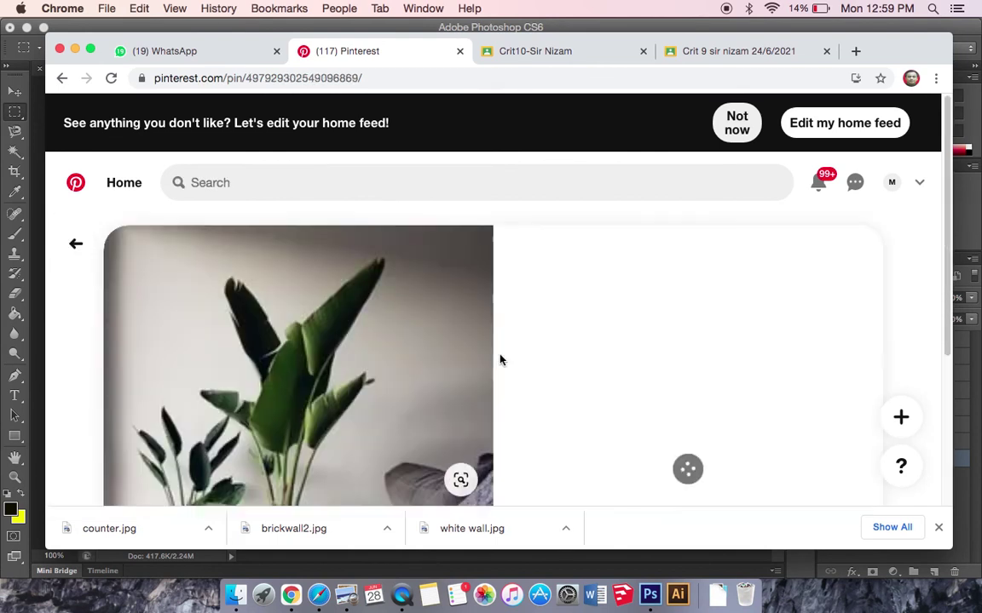
Look over the pin and open the similar pin "Grand Faux Bird of Paradise Tree 8'".
{"action": "scroll", "coordinate": [395, 360], "scroll_direction": "down", "scroll_amount": 4}
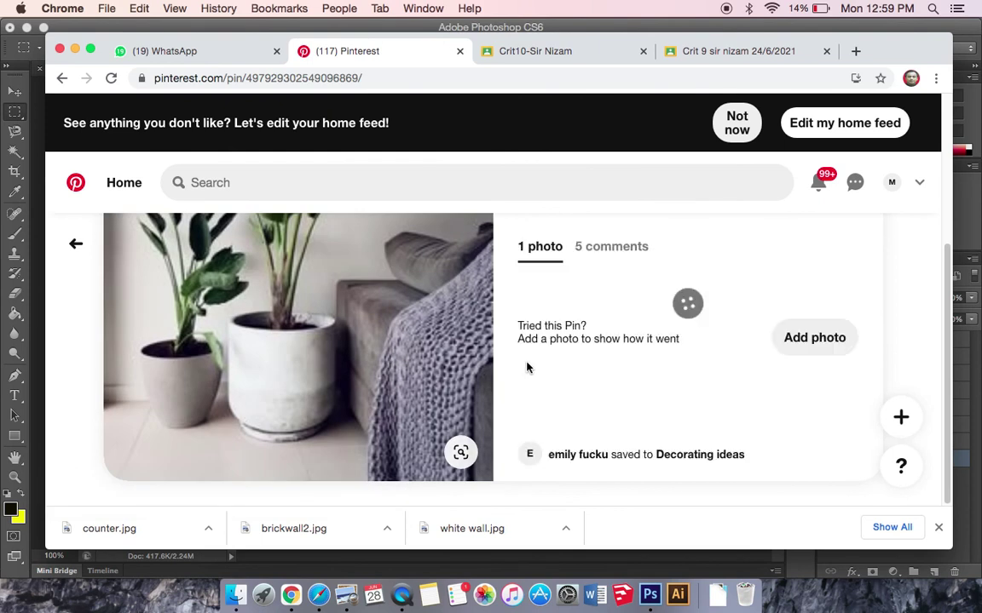
{"action": "scroll", "coordinate": [543, 366], "scroll_direction": "up", "scroll_amount": 1}
{"action": "scroll", "coordinate": [541, 358], "scroll_direction": "up", "scroll_amount": 4}
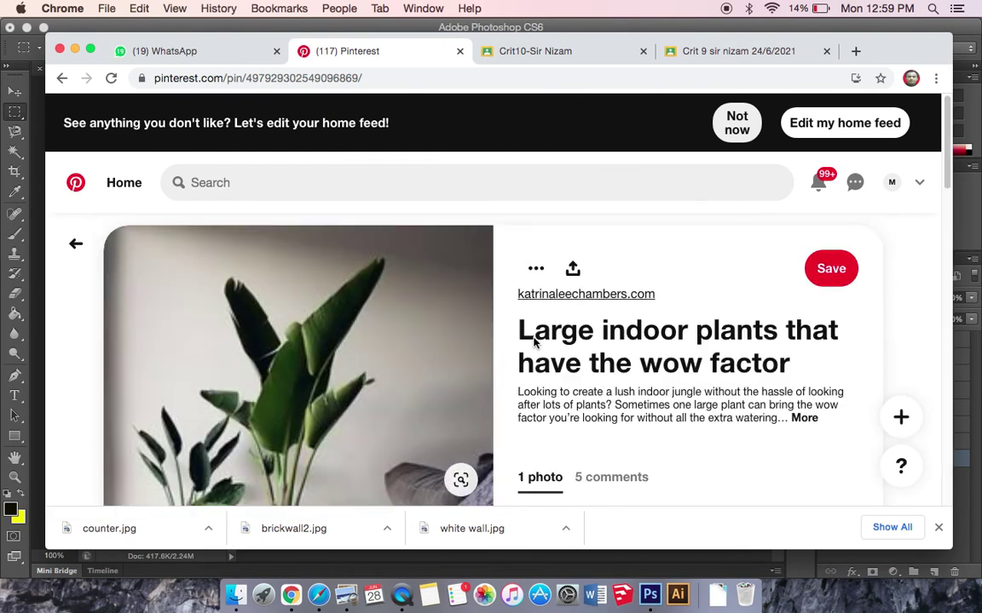
{"action": "scroll", "coordinate": [528, 341], "scroll_direction": "down", "scroll_amount": 5}
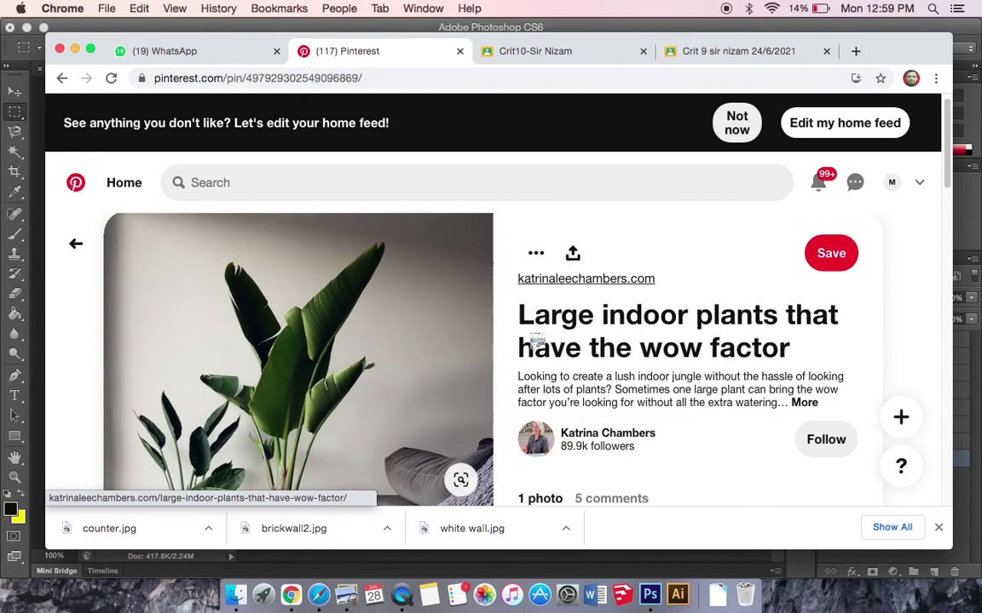
{"action": "scroll", "coordinate": [433, 311], "scroll_direction": "down", "scroll_amount": 10}
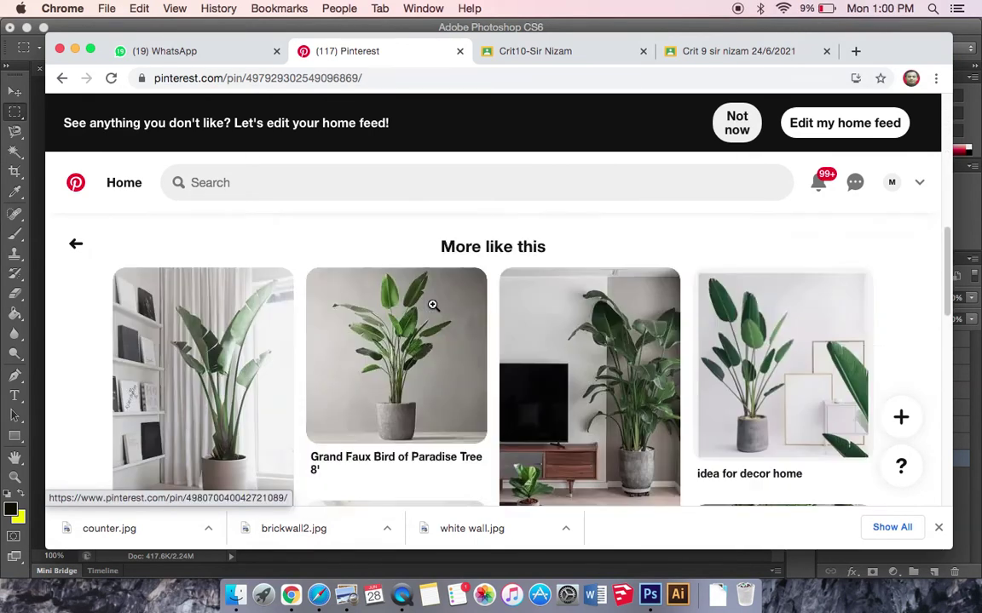
{"action": "scroll", "coordinate": [433, 300], "scroll_direction": "up", "scroll_amount": 1}
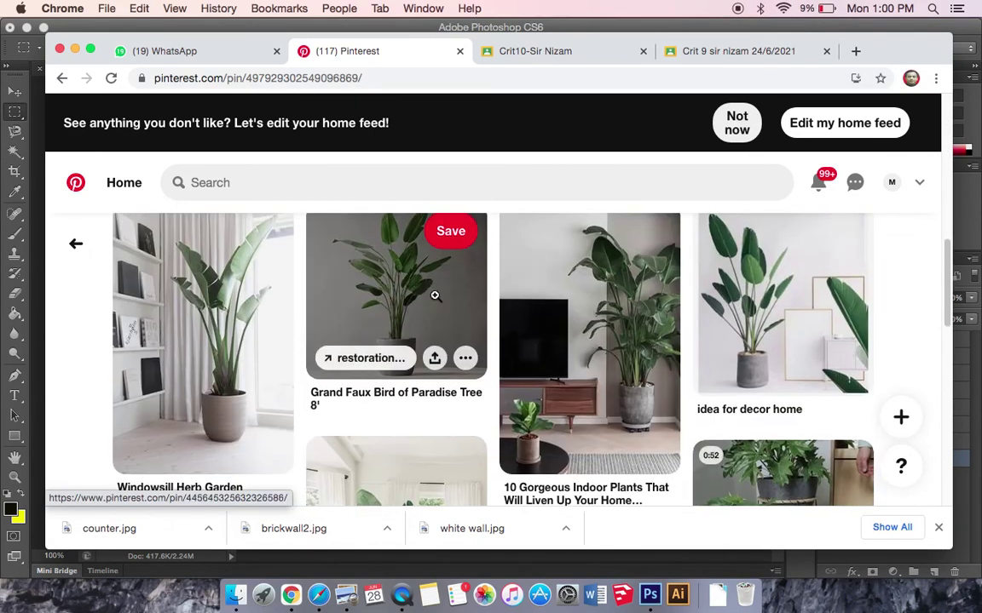
{"action": "left_click", "coordinate": [376, 320]}
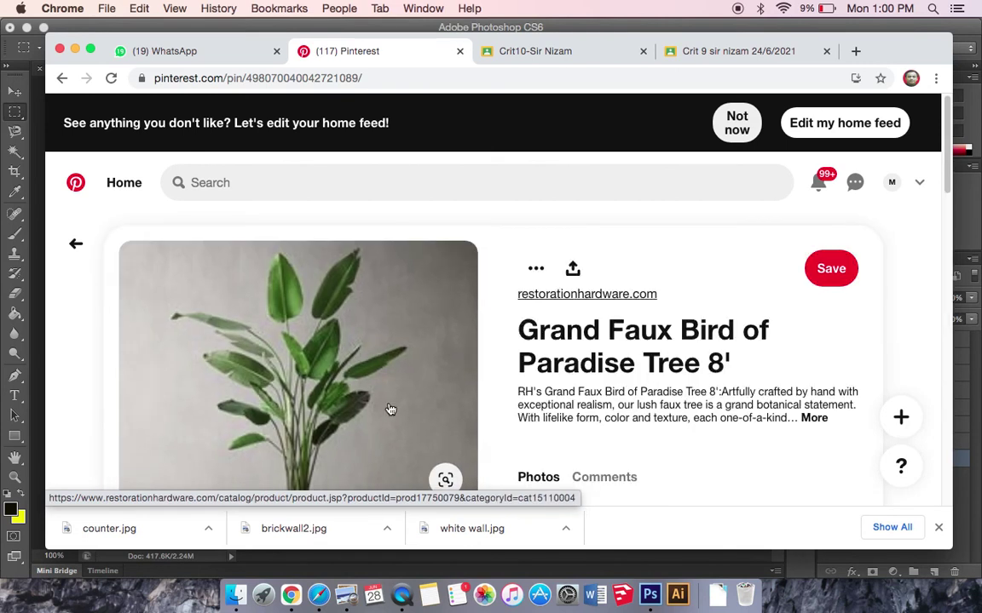
{"action": "right_click", "coordinate": [390, 409]}
{"action": "left_click", "coordinate": [434, 488]}
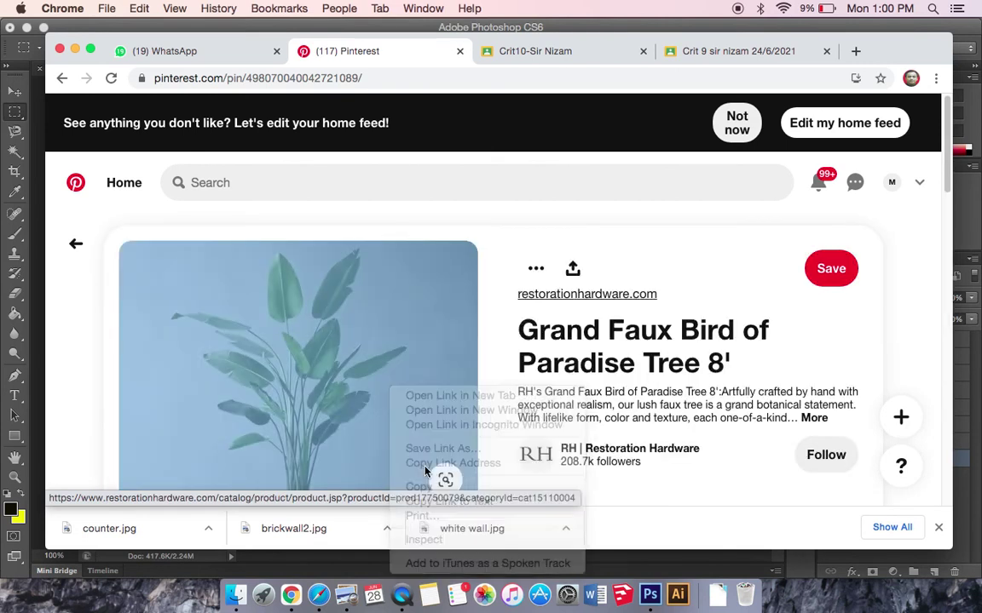
{"action": "left_click", "coordinate": [649, 586]}
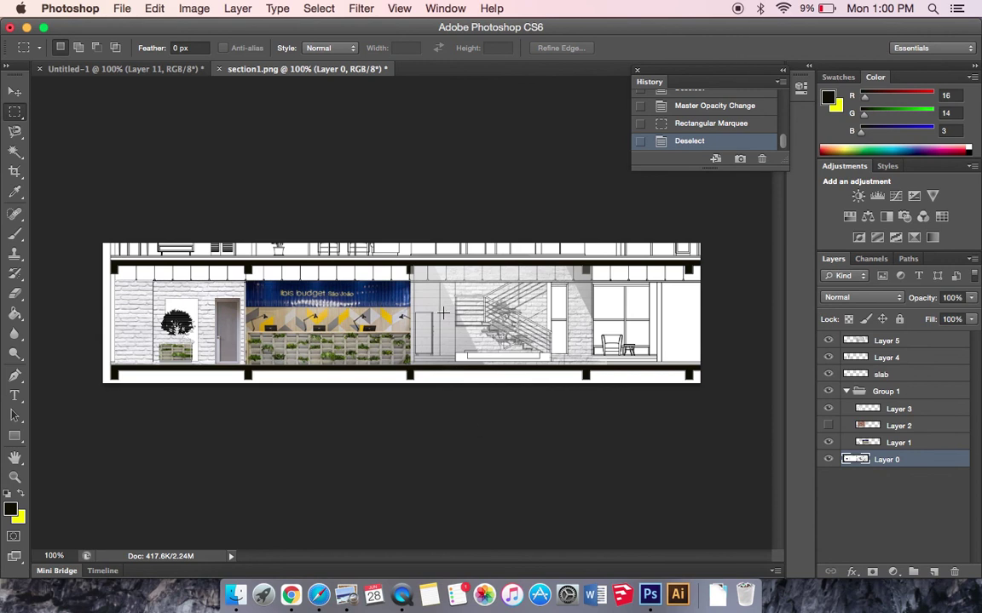
{"action": "left_click", "coordinate": [195, 9]}
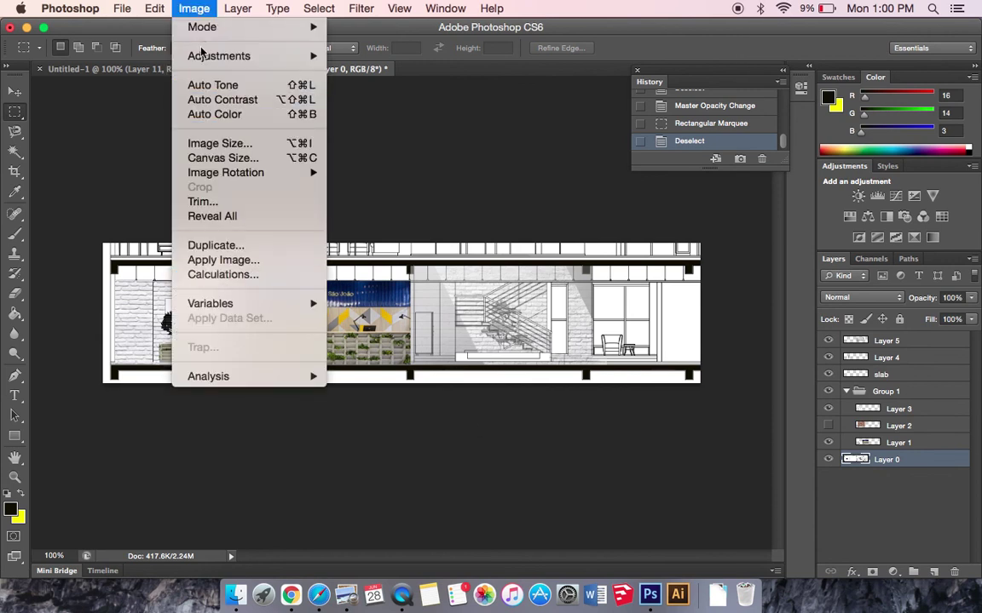
{"action": "mouse_move", "coordinate": [161, 7]}
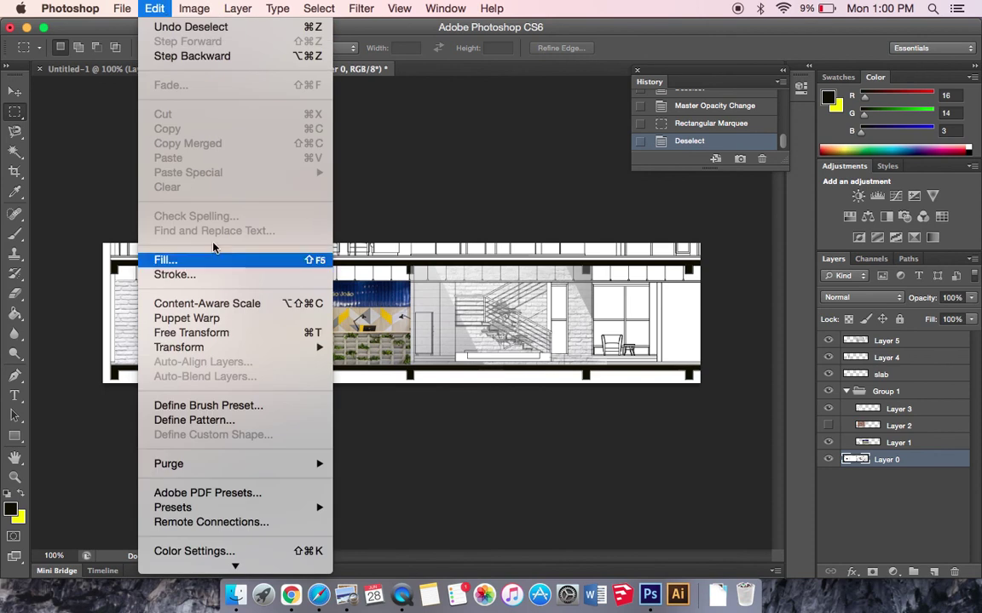
{"action": "left_click", "coordinate": [318, 595]}
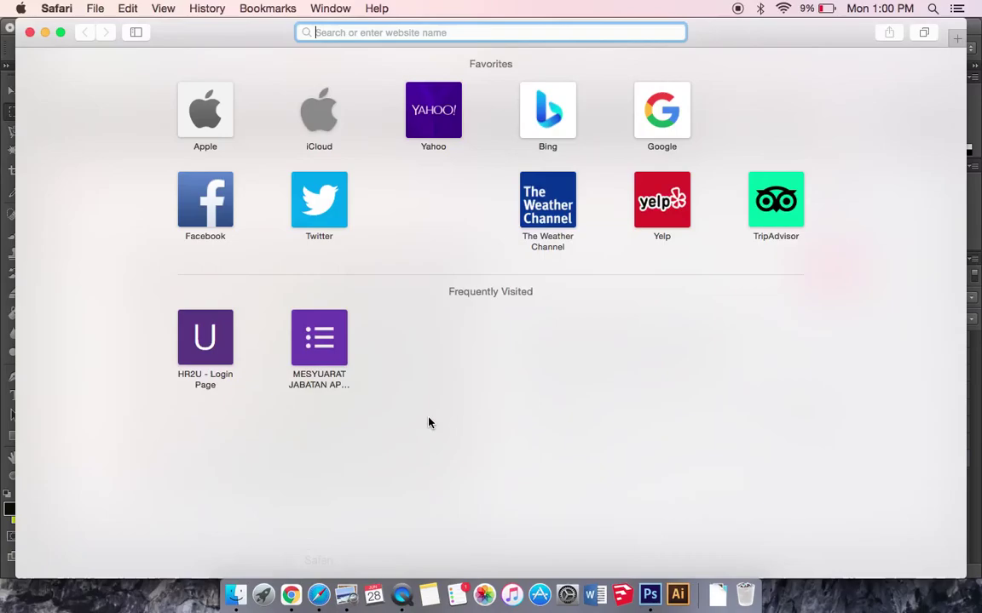
Copy the Bird of Paradise plant image from the Pinterest pin in Chrome and paste it into section1.png in Photoshop.
{"action": "left_click", "coordinate": [280, 590]}
{"action": "right_click", "coordinate": [395, 389]}
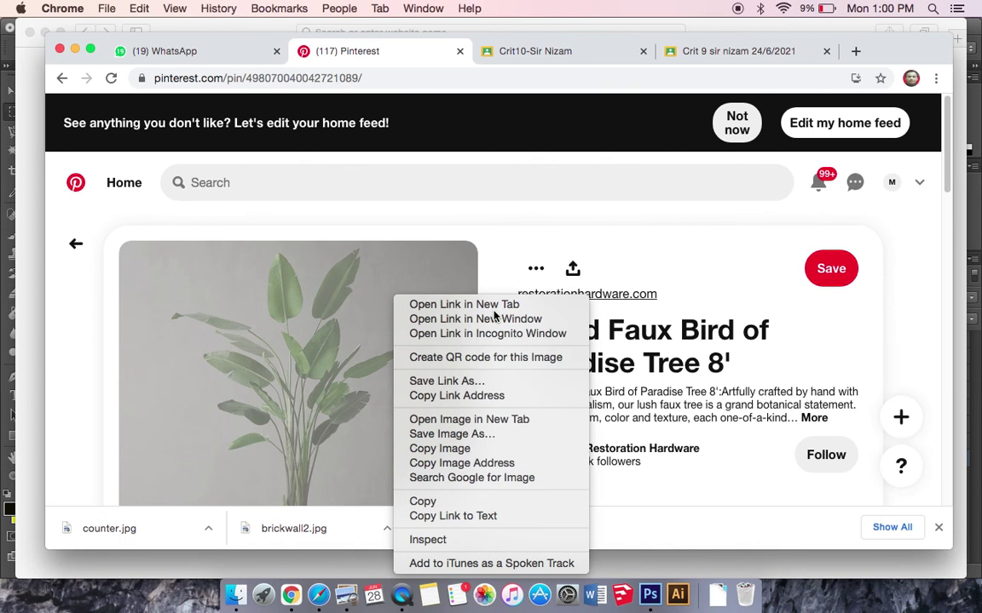
{"action": "right_click", "coordinate": [448, 281]}
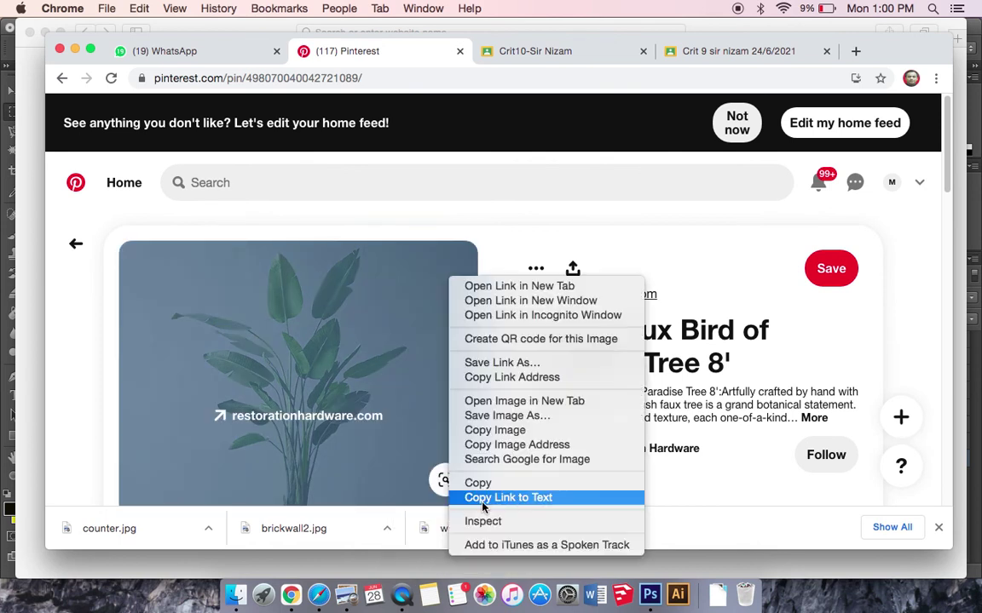
{"action": "left_click", "coordinate": [479, 430]}
{"action": "left_click", "coordinate": [649, 594]}
{"action": "key", "text": "super+v"}
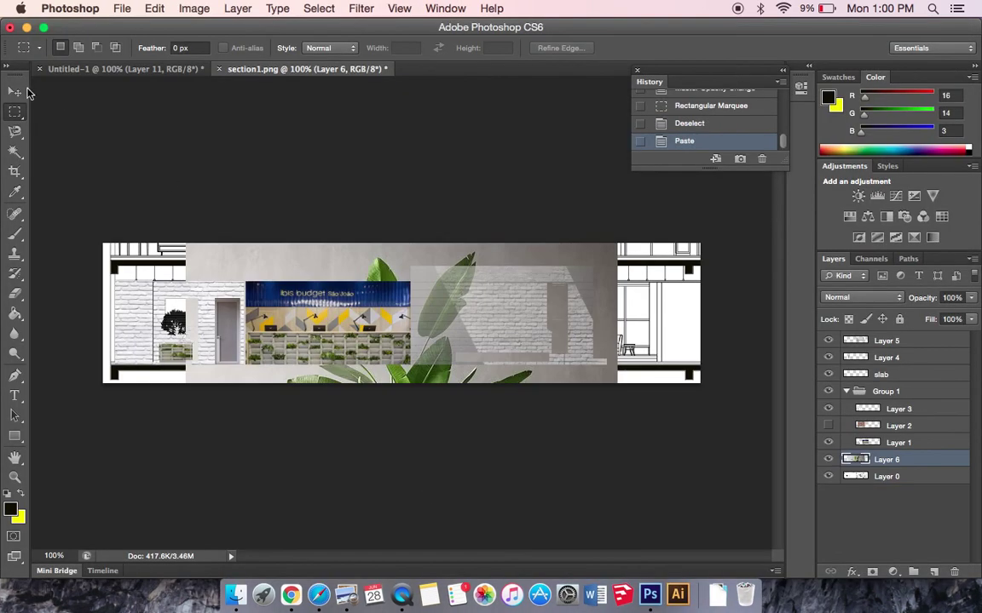
Scale the pasted plant image to about 18% at the section's lower-left end and move Layer 6 above all other layers.
{"action": "key", "text": "v"}
{"action": "left_click_drag", "start_coordinate": [213, 226], "coordinate": [226, 175]}
{"action": "key", "text": "ctrl+t"}
{"action": "mouse_move", "coordinate": [154, 149]}
{"action": "left_mouse_down"}
{"action": "mouse_move", "coordinate": [300, 361]}
{"action": "mouse_move", "coordinate": [484, 472]}
{"action": "left_mouse_up"}
{"action": "mouse_move", "coordinate": [561, 530]}
{"action": "left_mouse_down"}
{"action": "mouse_move", "coordinate": [196, 243]}
{"action": "mouse_move", "coordinate": [149, 275]}
{"action": "mouse_move", "coordinate": [175, 328]}
{"action": "left_mouse_up"}
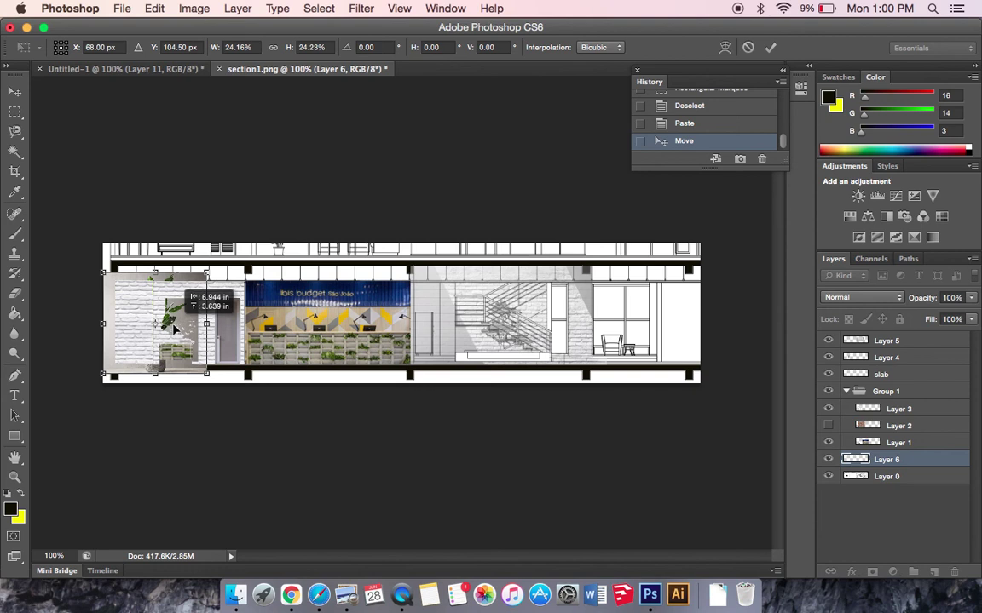
{"action": "left_click_drag", "start_coordinate": [206, 272], "coordinate": [180, 298]}
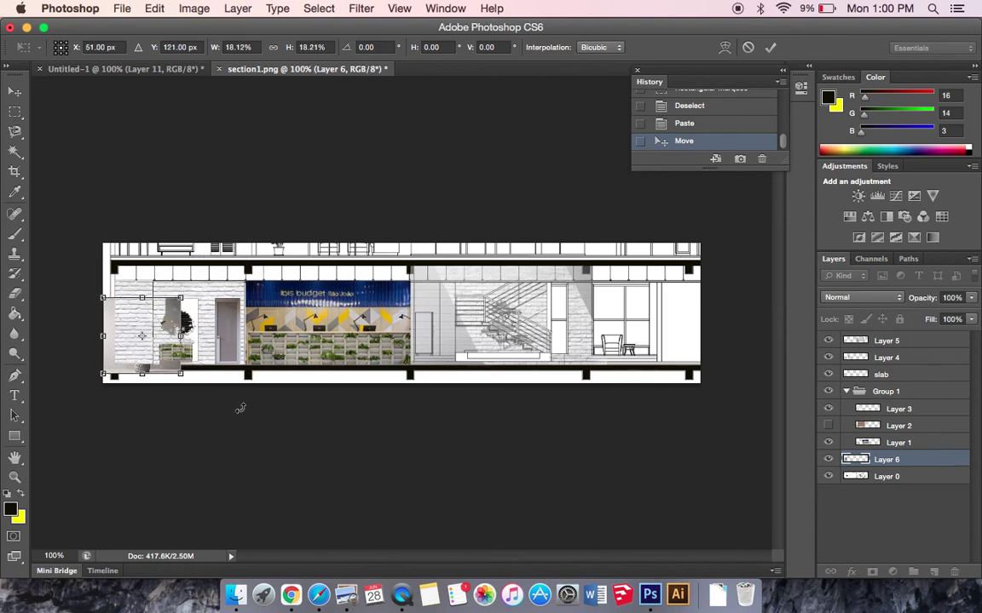
{"action": "key", "text": "Return"}
{"action": "left_click_drag", "start_coordinate": [931, 457], "coordinate": [948, 335]}
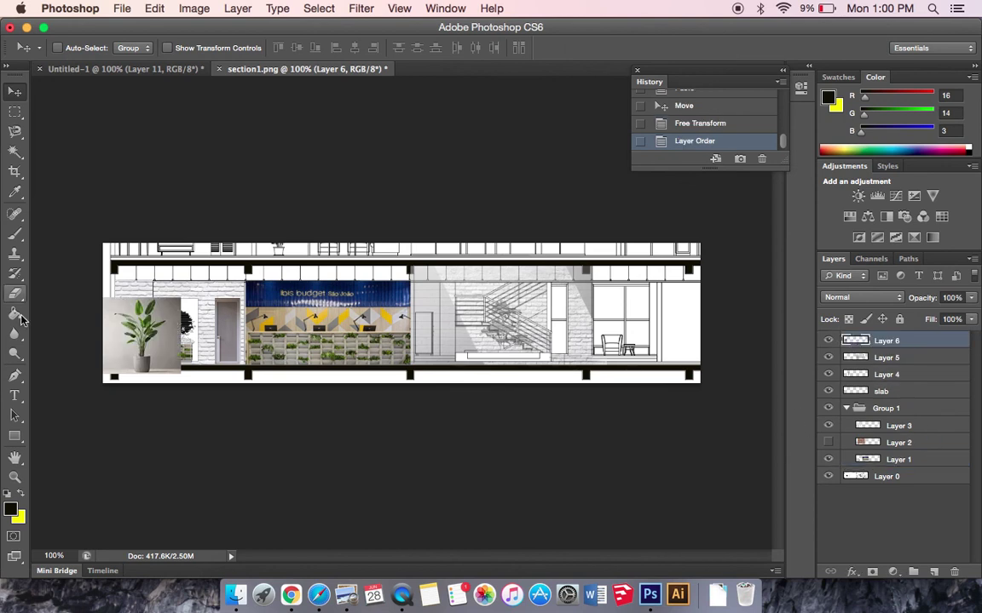
Select the grey background around the potted plant on Layer 6 with the Magic Wand, delete it, and clear the selection.
{"action": "left_click", "coordinate": [16, 151]}
{"action": "left_click", "coordinate": [152, 326]}
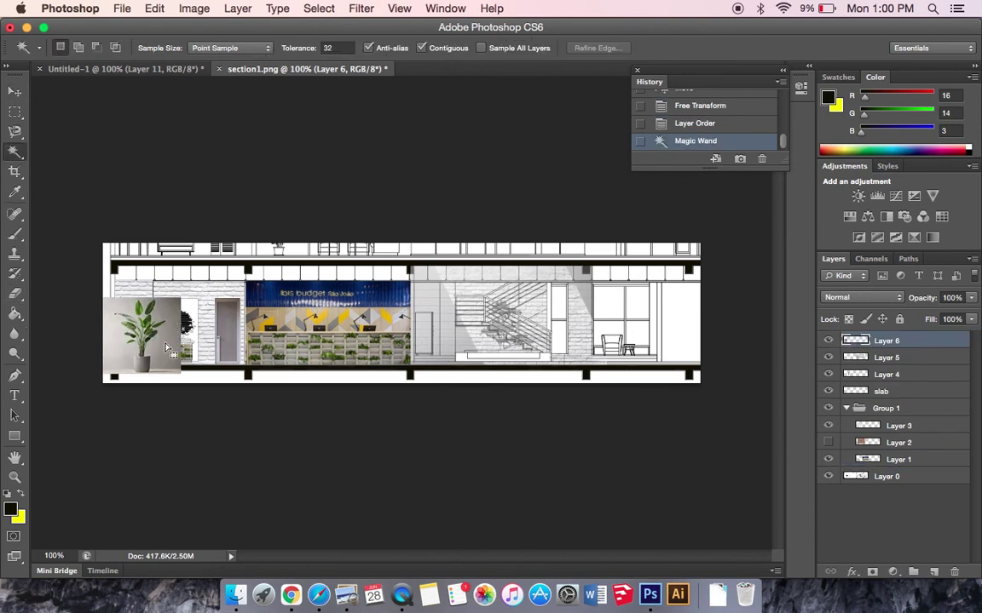
{"action": "left_click", "coordinate": [117, 349], "text": "shift"}
{"action": "left_click", "coordinate": [175, 324], "text": "shift"}
{"action": "key", "text": "Delete"}
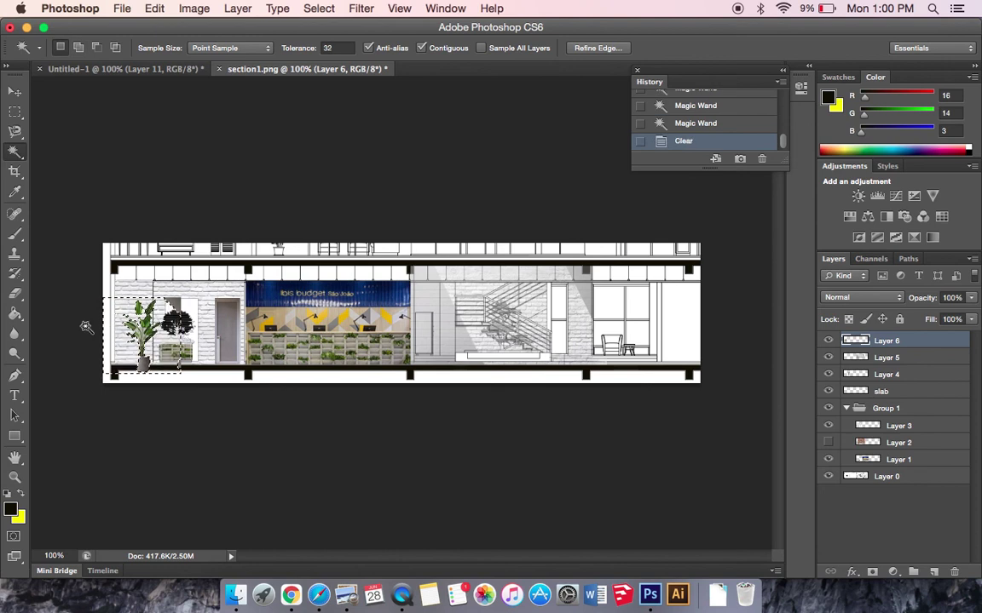
{"action": "left_click", "coordinate": [14, 112]}
{"action": "left_click", "coordinate": [90, 255]}
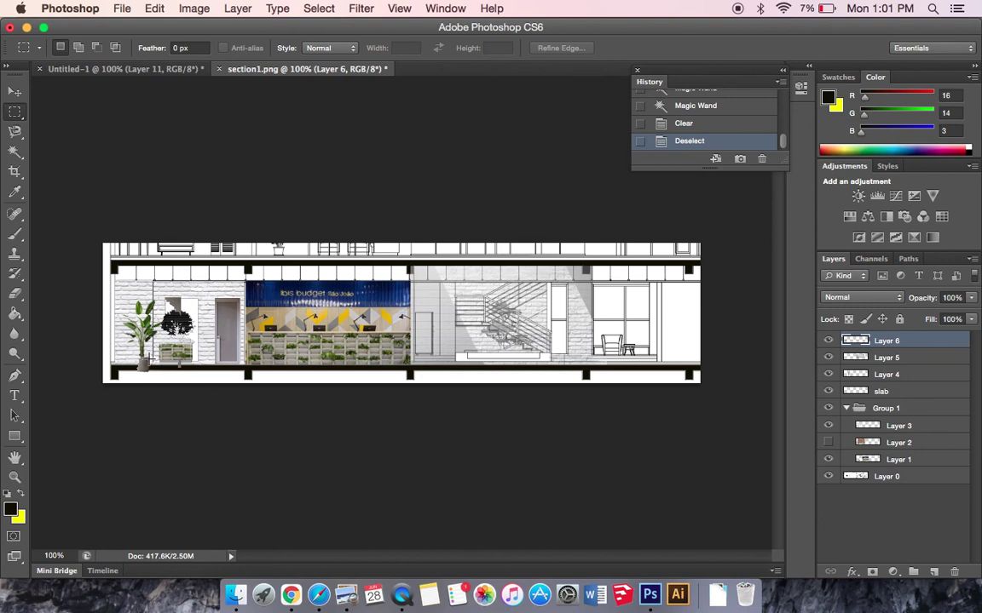
Delete the pot beneath the plant on Layer 6 using rectangular selections, and clear the selection.
{"action": "left_click_drag", "start_coordinate": [147, 361], "coordinate": [136, 371]}
{"action": "key", "text": "Delete"}
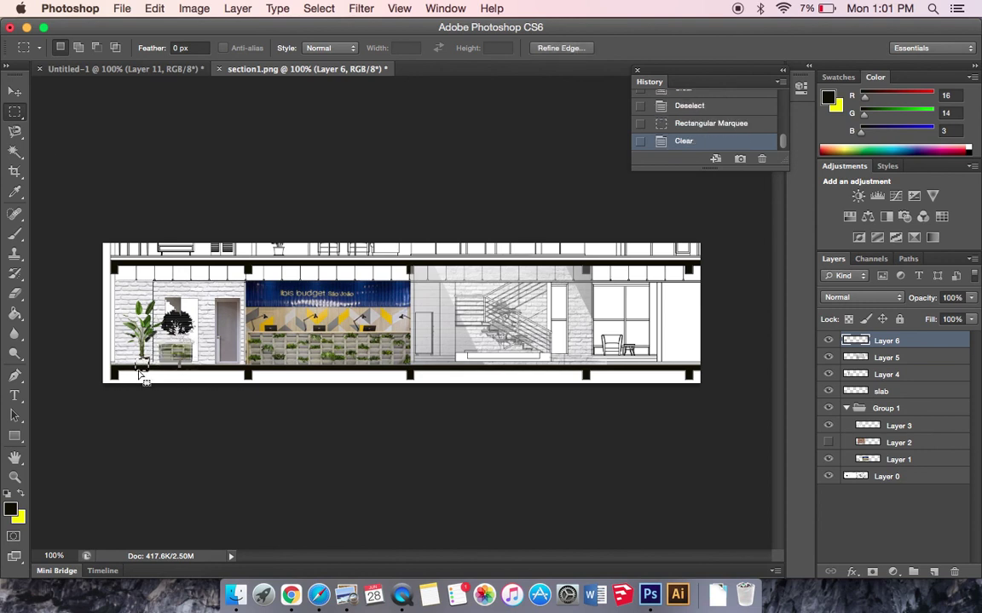
{"action": "left_click_drag", "start_coordinate": [155, 352], "coordinate": [134, 370]}
{"action": "key", "text": "Down"}
{"action": "key", "text": "Delete"}
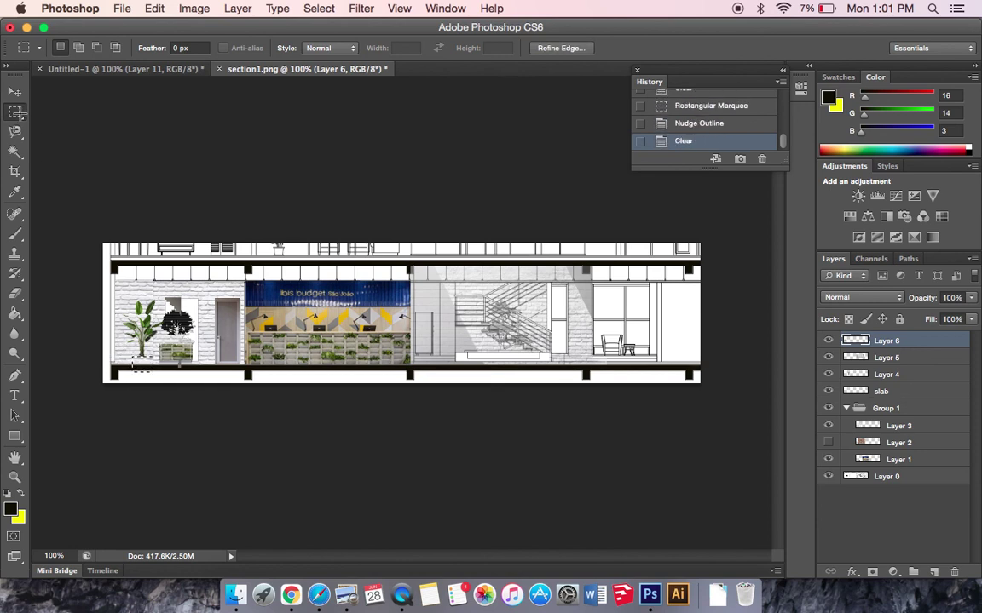
{"action": "left_click", "coordinate": [81, 161]}
Move the Layer 6 plant to the planter in front of the staircase and duplicate it four times in a row along it.
{"action": "left_click", "coordinate": [18, 94]}
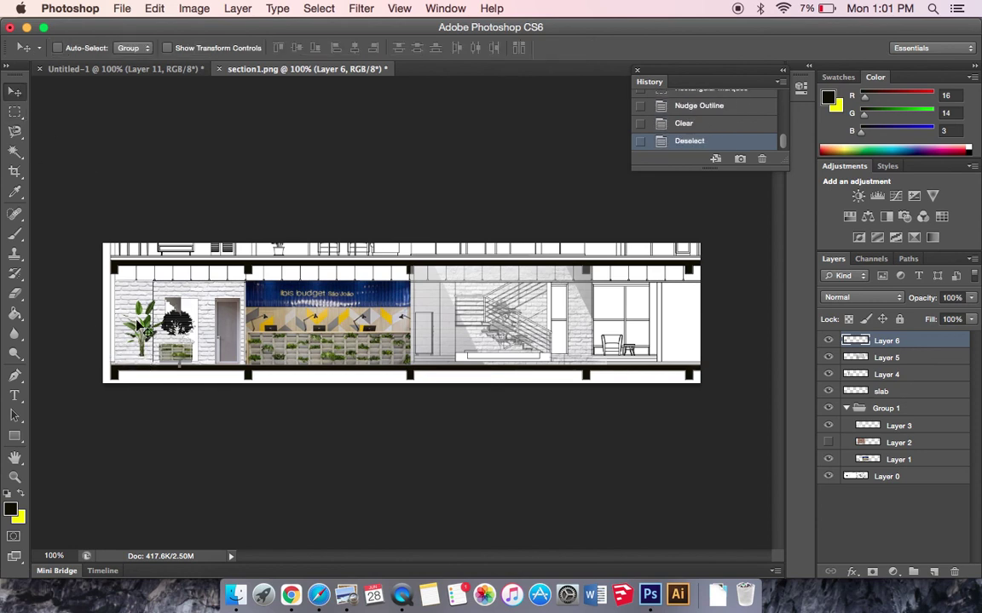
{"action": "left_click_drag", "start_coordinate": [146, 327], "coordinate": [511, 331]}
{"action": "mouse_move", "coordinate": [511, 331]}
{"action": "left_mouse_down"}
{"action": "mouse_move", "coordinate": [528, 325]}
{"action": "mouse_move", "coordinate": [524, 318]}
{"action": "mouse_move", "coordinate": [529, 339]}
{"action": "left_mouse_up"}
{"action": "left_click_drag", "start_coordinate": [526, 344], "coordinate": [523, 345]}
{"action": "right_click", "coordinate": [524, 336]}
{"action": "left_click", "coordinate": [537, 341]}
Copy the white brick strip above the door on Layer 3 onto the planter base by the staircase, and deselect.
{"action": "left_click", "coordinate": [15, 113]}
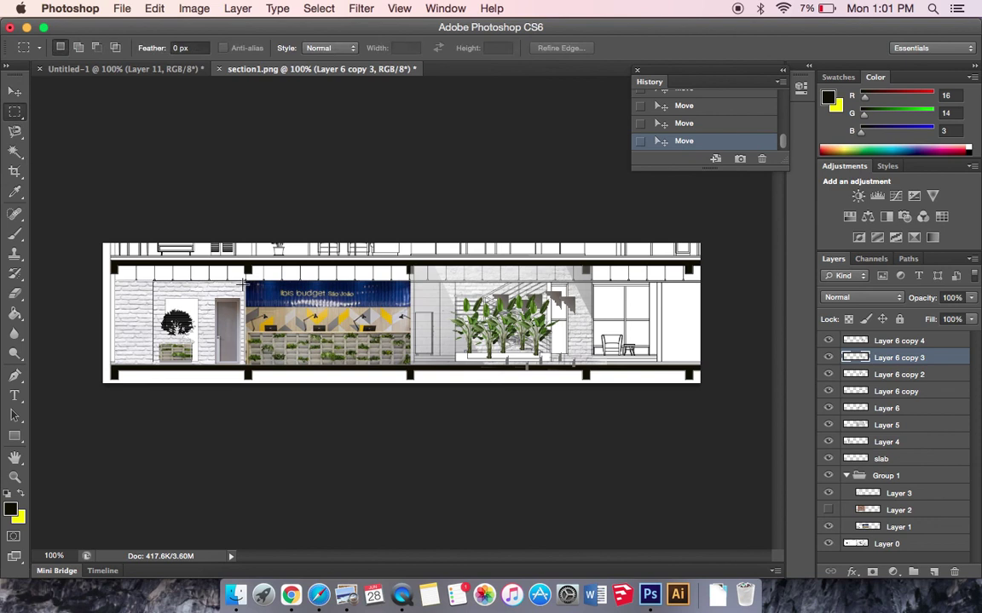
{"action": "left_click_drag", "start_coordinate": [243, 283], "coordinate": [156, 297]}
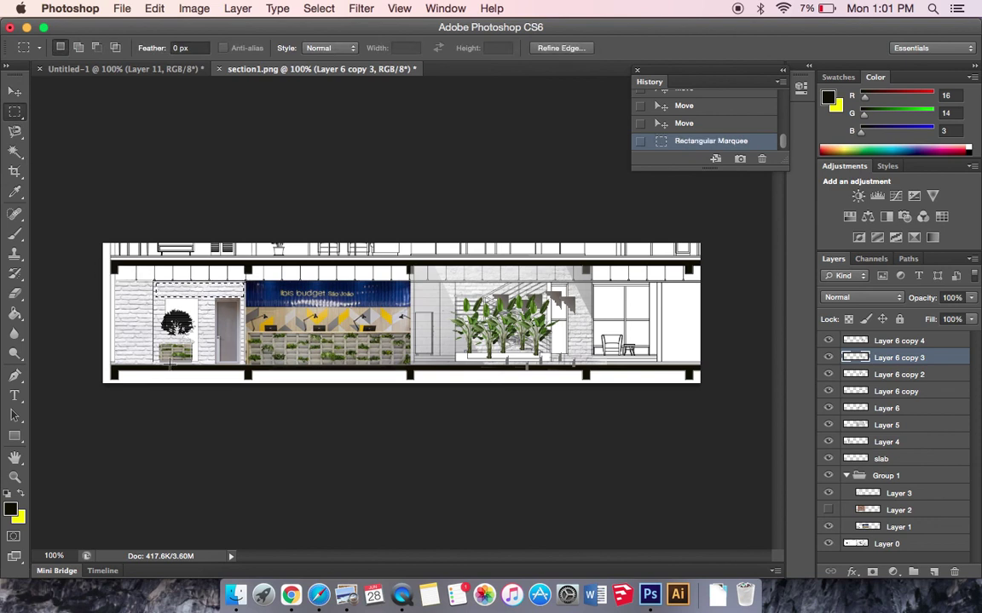
{"action": "left_click", "coordinate": [14, 91]}
{"action": "right_click", "coordinate": [131, 304]}
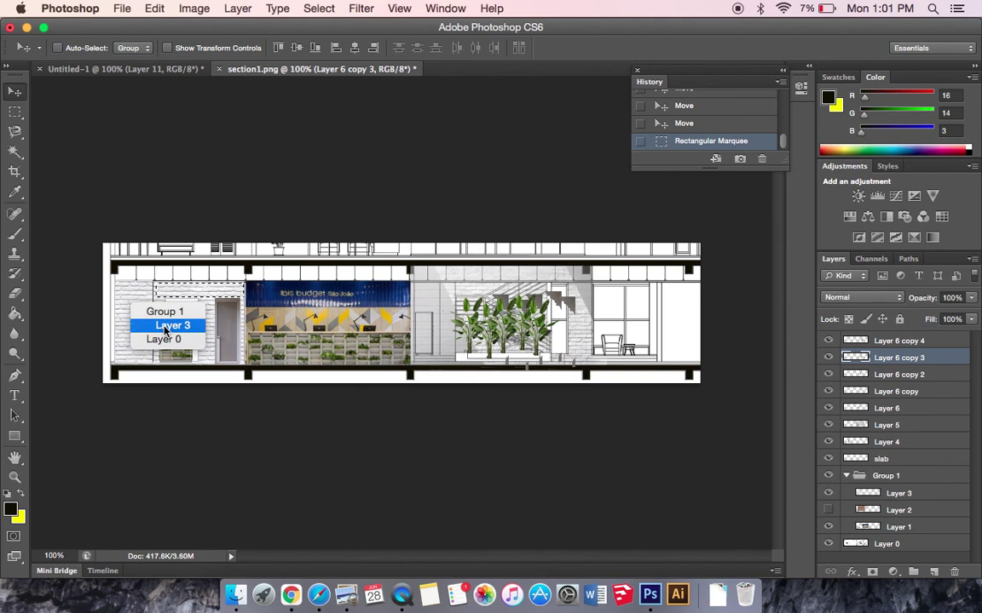
{"action": "left_click", "coordinate": [166, 327]}
{"action": "left_click_drag", "start_coordinate": [198, 297], "coordinate": [497, 365]}
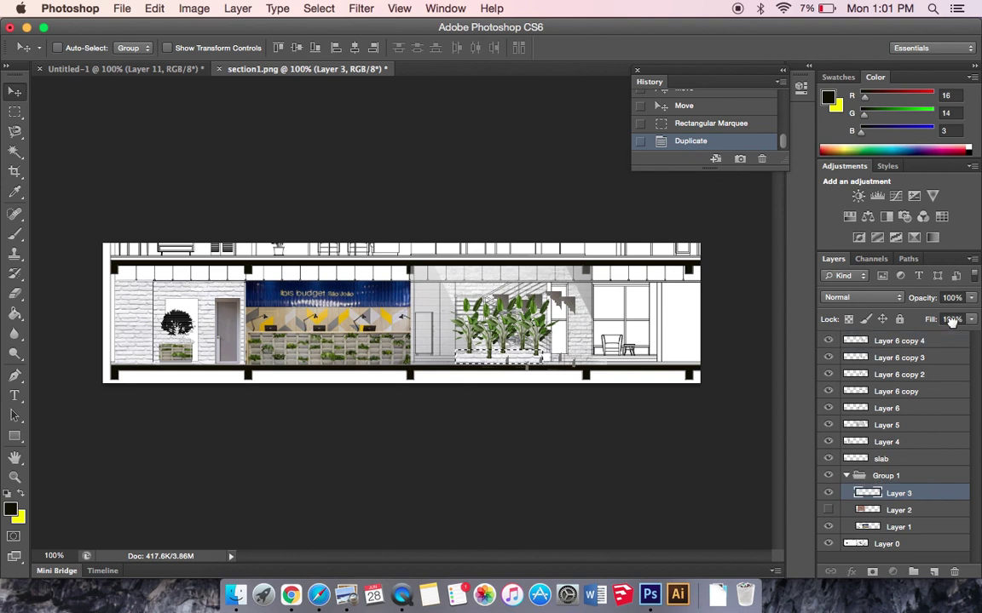
{"action": "key", "text": "m"}
{"action": "left_click", "coordinate": [349, 294]}
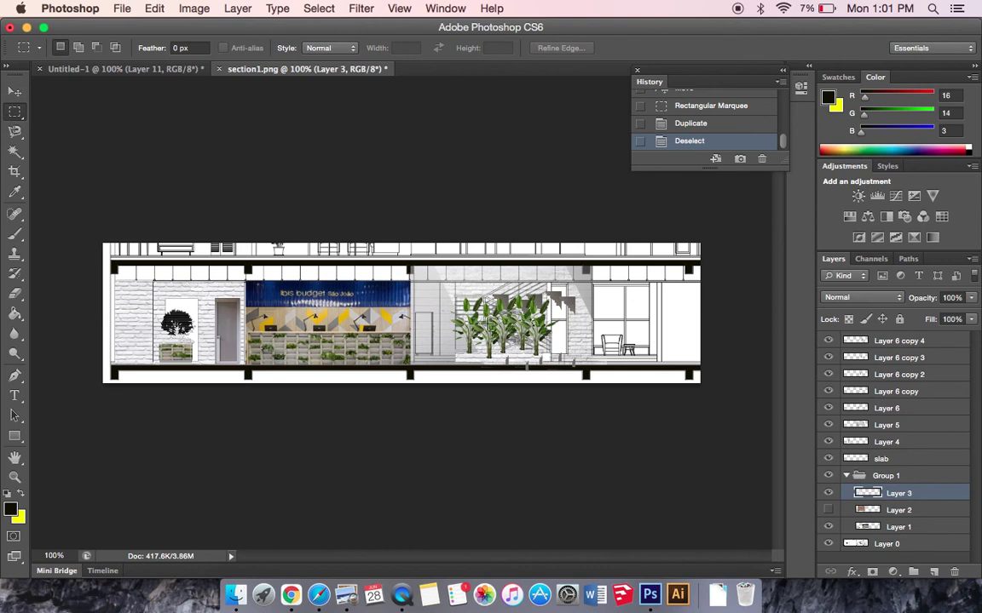
Clear the leftover pot fragments below the planter from Layer 6 copy 4 with a rectangular selection, and deselect.
{"action": "left_click_drag", "start_coordinate": [579, 355], "coordinate": [507, 377]}
{"action": "key", "text": "Delete"}
{"action": "key", "text": "ctrl+z"}
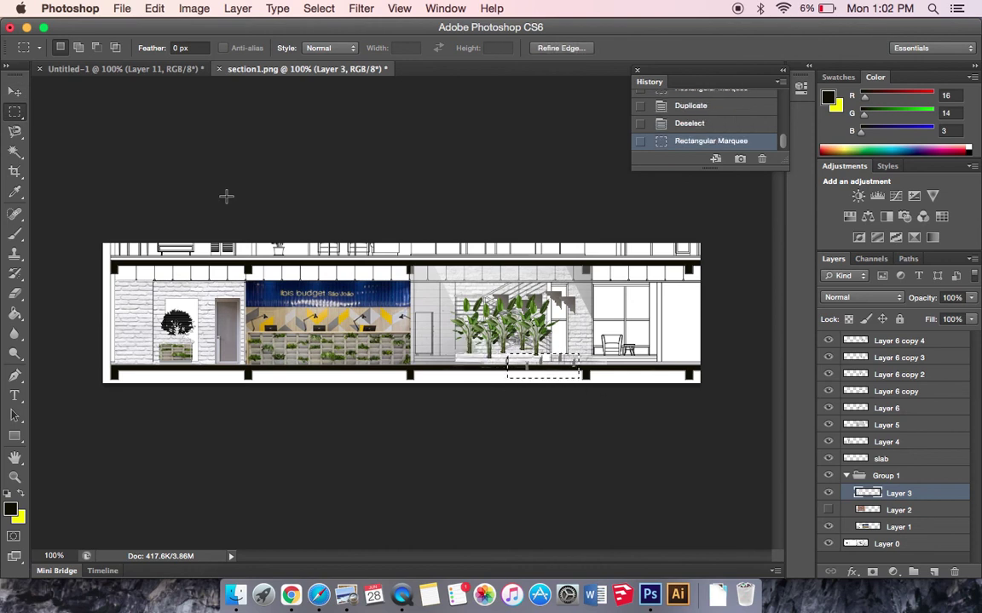
{"action": "left_click", "coordinate": [15, 92]}
{"action": "right_click", "coordinate": [470, 319]}
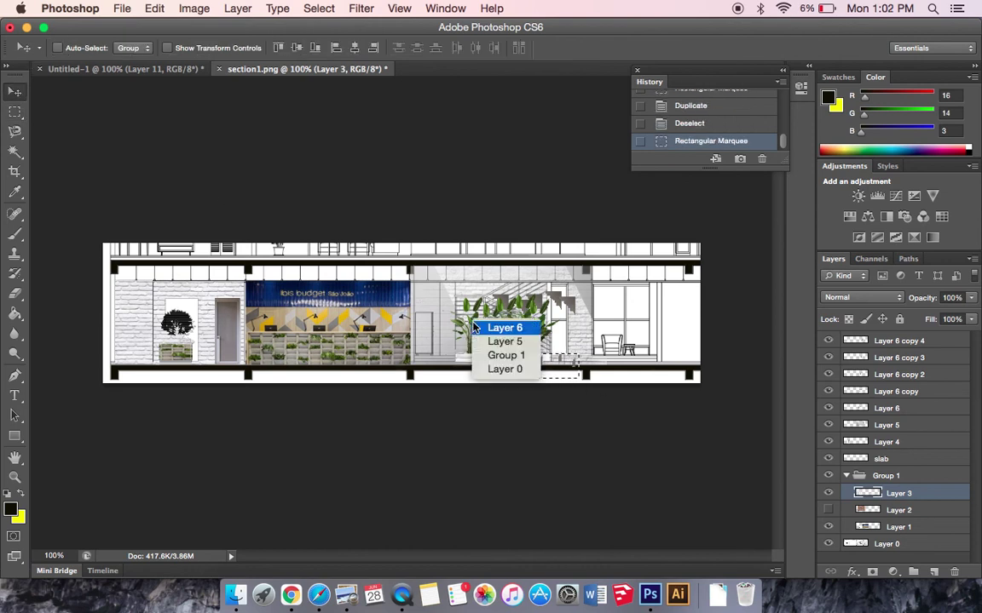
{"action": "left_click", "coordinate": [499, 327]}
{"action": "right_click", "coordinate": [579, 372]}
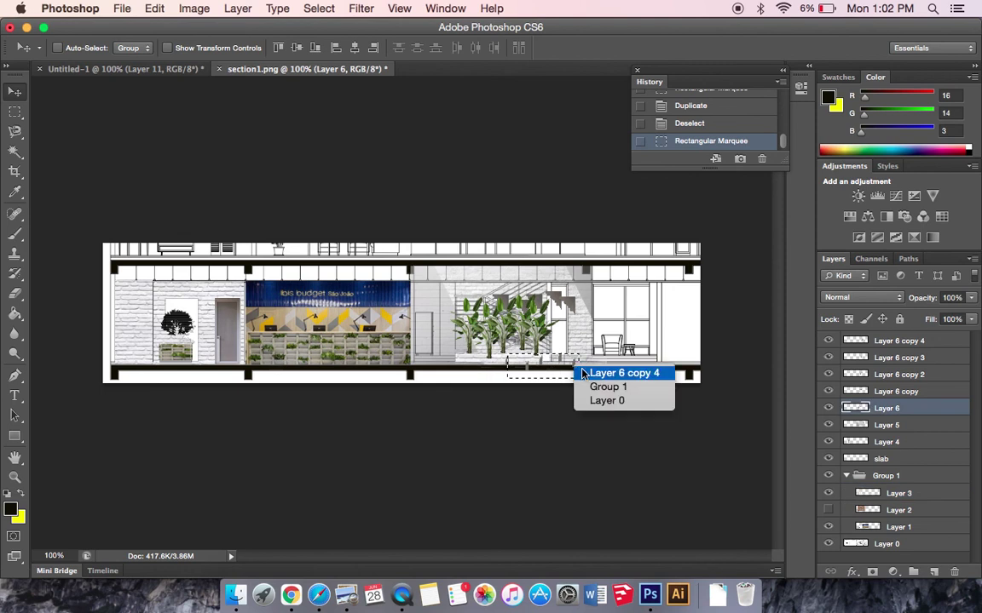
{"action": "left_click", "coordinate": [590, 375]}
{"action": "key", "text": "Delete"}
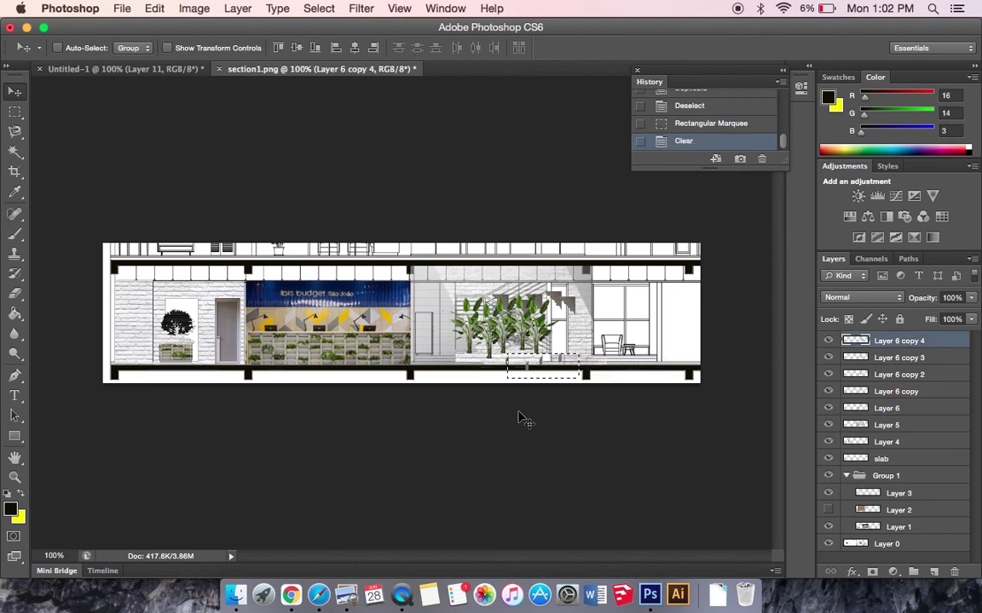
{"action": "left_click", "coordinate": [14, 110]}
{"action": "left_click", "coordinate": [516, 326]}
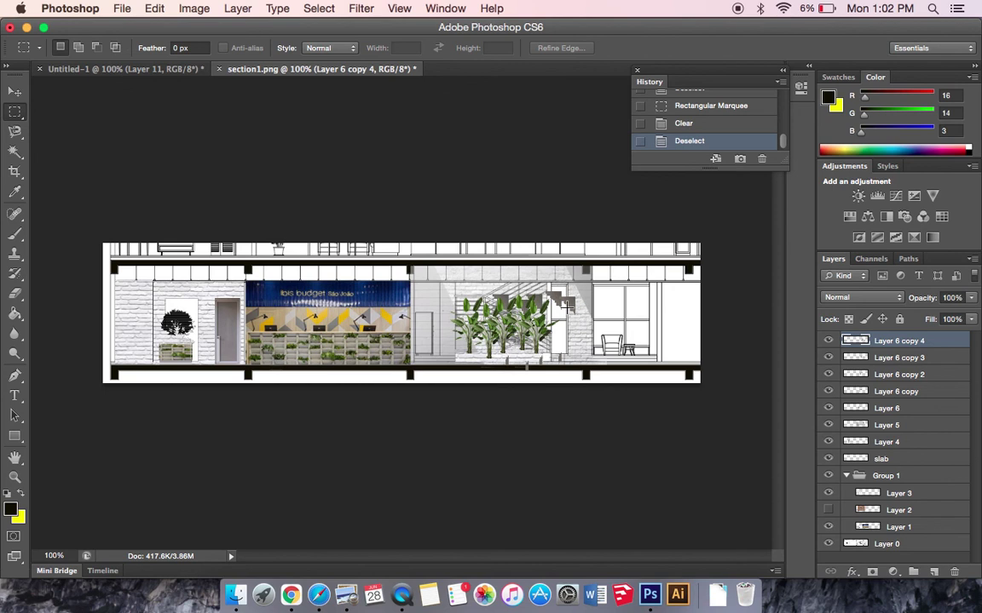
Select the leftover grey background patch on Layer 6 copy 4 with the Magic Wand and delete it.
{"action": "left_click", "coordinate": [15, 151]}
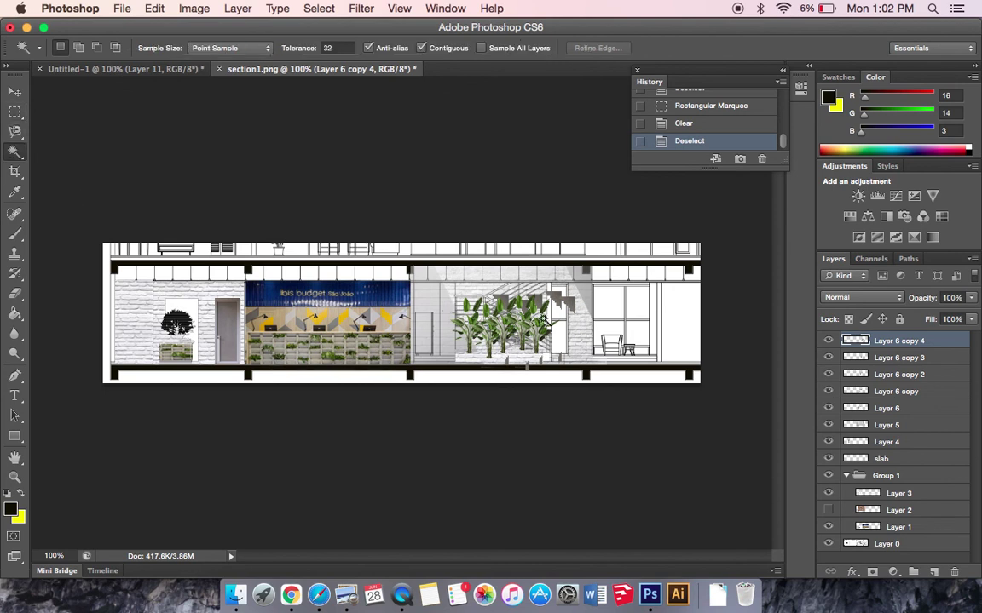
{"action": "left_click", "coordinate": [567, 304]}
{"action": "left_click", "coordinate": [568, 305]}
{"action": "left_click", "coordinate": [569, 307]}
{"action": "key", "text": "super+d"}
{"action": "left_click", "coordinate": [574, 313]}
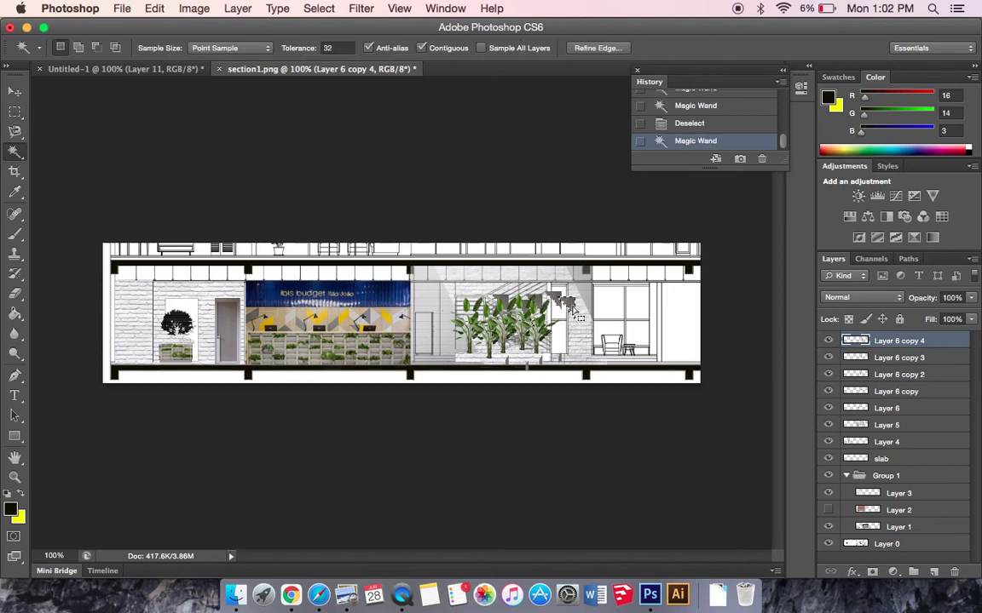
{"action": "key", "text": "BackSpace"}
Hide the duplicated plant layers Layer 6 copy, copy 2, copy 3 and copy 4.
{"action": "key", "text": "v"}
{"action": "right_click", "coordinate": [548, 309]}
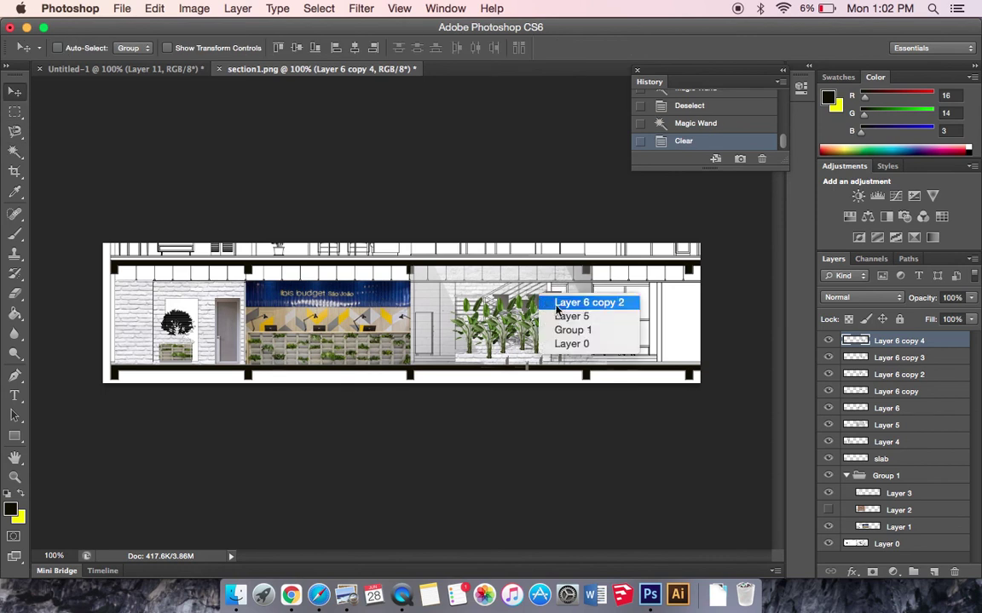
{"action": "left_click", "coordinate": [583, 304]}
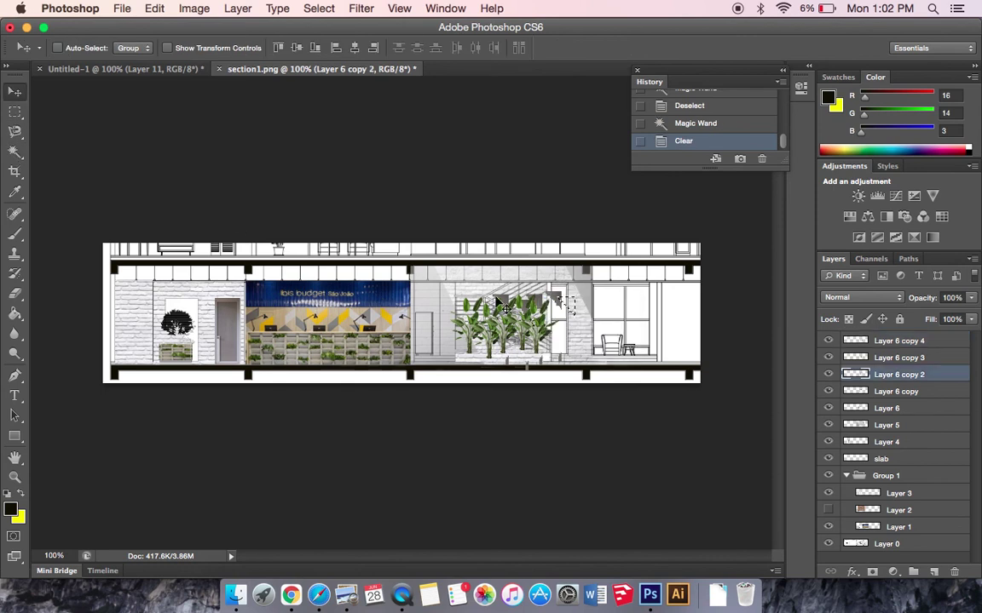
{"action": "left_click", "coordinate": [828, 375]}
{"action": "left_click", "coordinate": [827, 342]}
{"action": "left_click", "coordinate": [827, 391]}
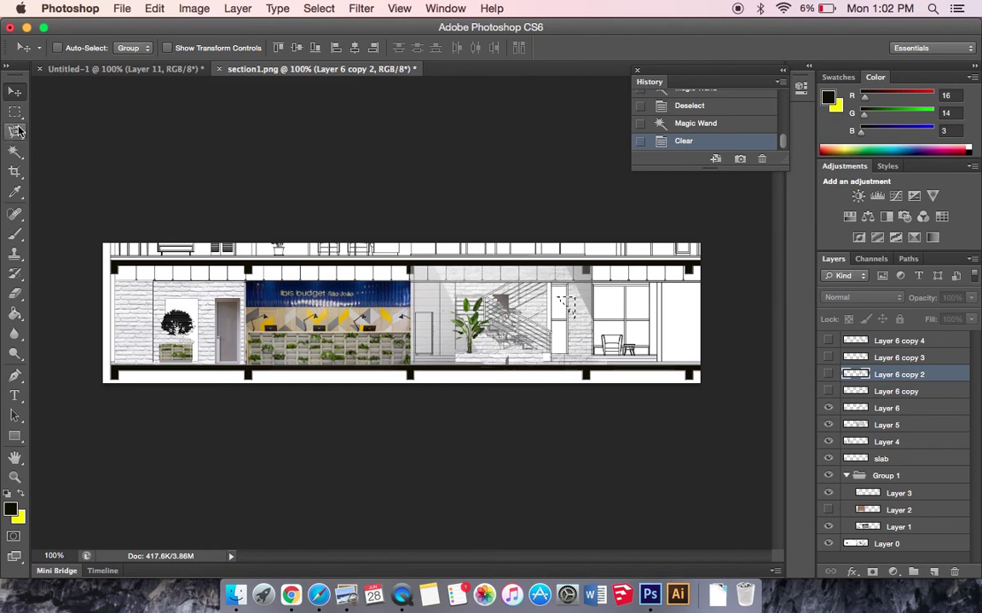
Delete the leftover grey patch and pot fragment beside the plant on Layer 6 with a rectangular selection, and deselect.
{"action": "key", "text": "m"}
{"action": "left_click", "coordinate": [517, 284]}
{"action": "left_click_drag", "start_coordinate": [518, 283], "coordinate": [494, 369]}
{"action": "left_click", "coordinate": [890, 391]}
{"action": "left_click", "coordinate": [884, 410]}
{"action": "key", "text": "Delete"}
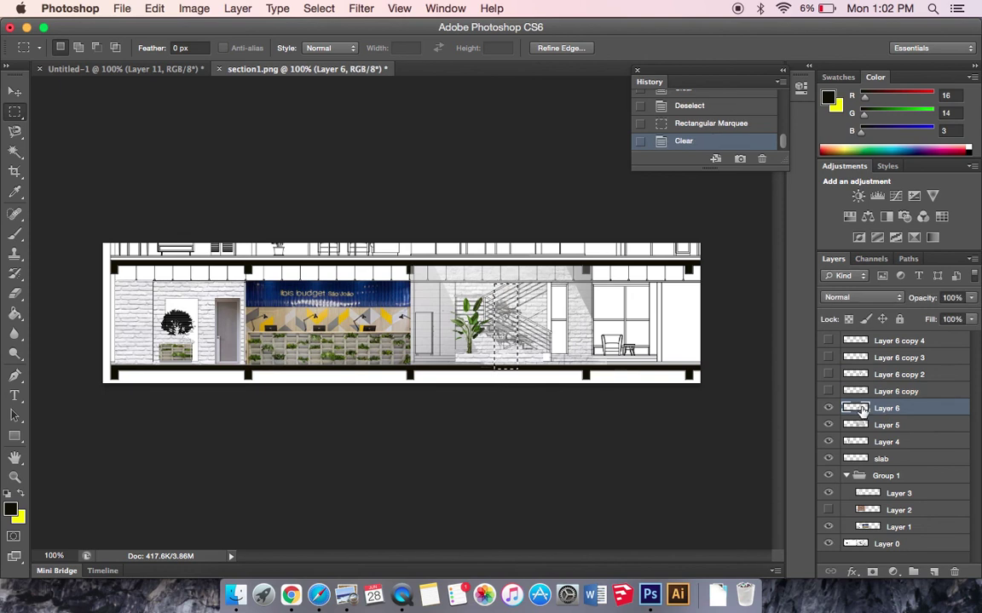
{"action": "key", "text": "ctrl+d"}
Duplicate the cleaned Layer 6 plant four times, spacing the copies evenly along the planter in front of the staircase.
{"action": "left_click", "coordinate": [14, 91]}
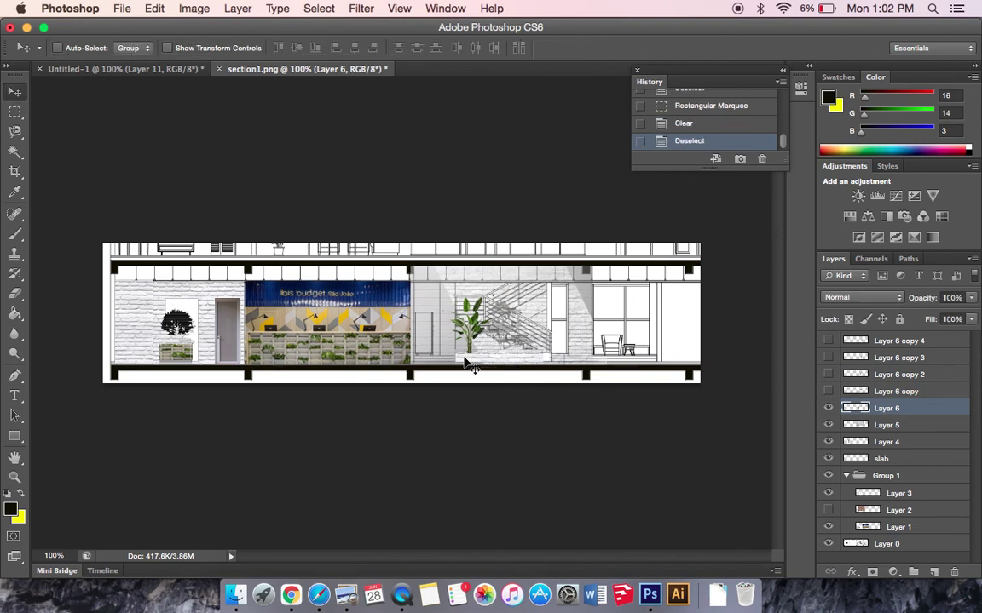
{"action": "left_click_drag", "start_coordinate": [467, 332], "coordinate": [489, 334]}
{"action": "left_click_drag", "start_coordinate": [489, 334], "coordinate": [529, 331]}
{"action": "left_click_drag", "start_coordinate": [531, 331], "coordinate": [549, 331]}
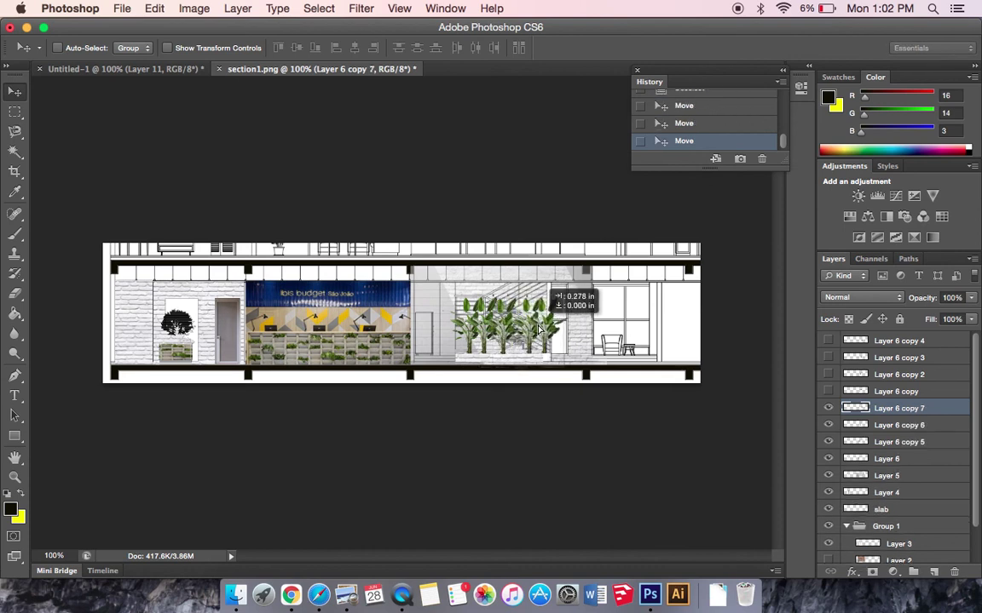
{"action": "left_click", "coordinate": [15, 111]}
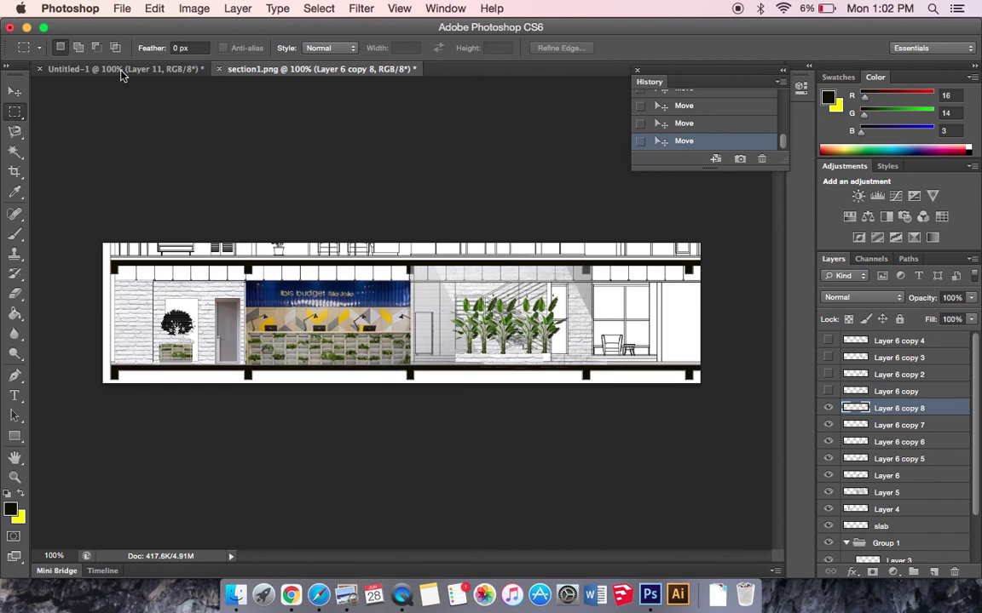
Open figure.jpg from the untitled folder.
{"action": "left_click", "coordinate": [124, 12]}
{"action": "left_click", "coordinate": [129, 28]}
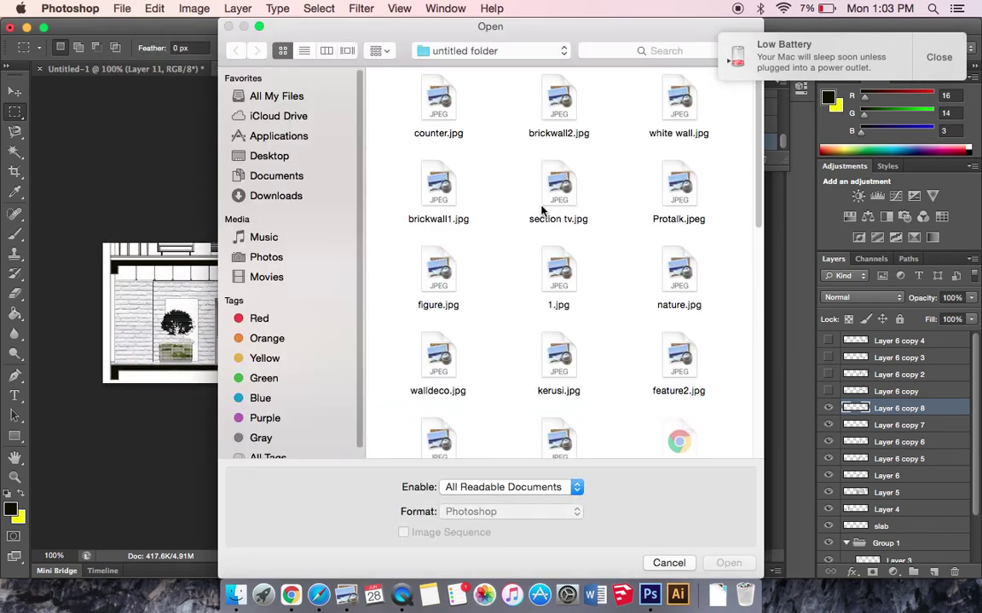
{"action": "left_click", "coordinate": [448, 278]}
{"action": "left_click", "coordinate": [726, 565]}
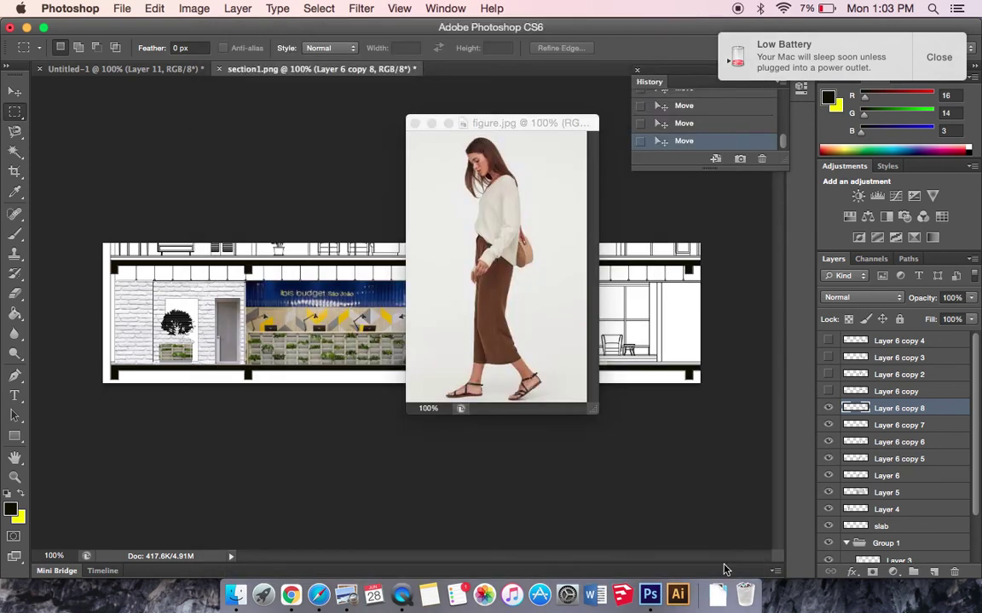
Select the grey background around the woman in figure.jpg with the Magic Wand and fill it with white.
{"action": "left_click", "coordinate": [15, 91]}
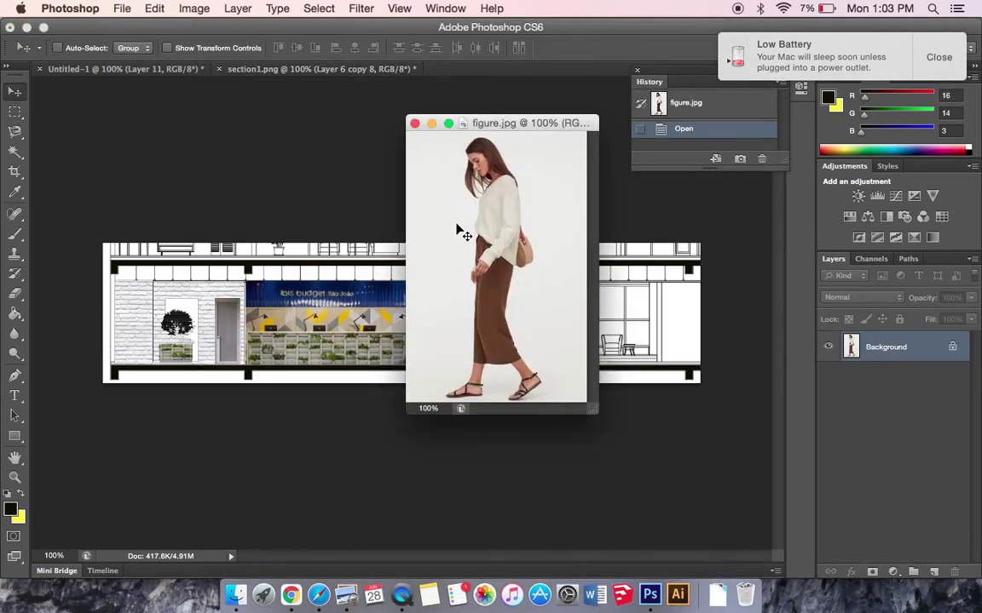
{"action": "left_click", "coordinate": [14, 131]}
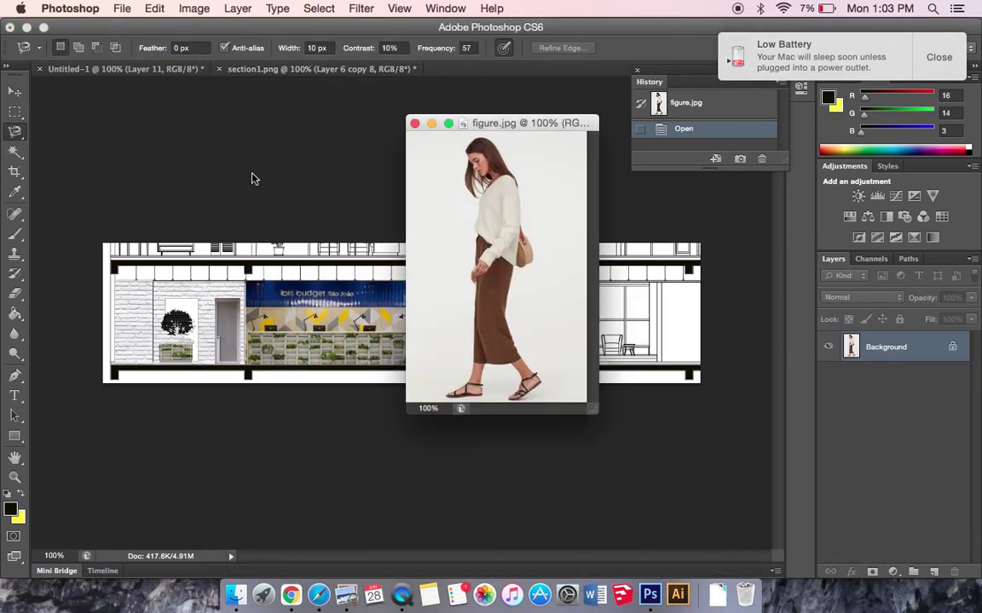
{"action": "left_click", "coordinate": [14, 151]}
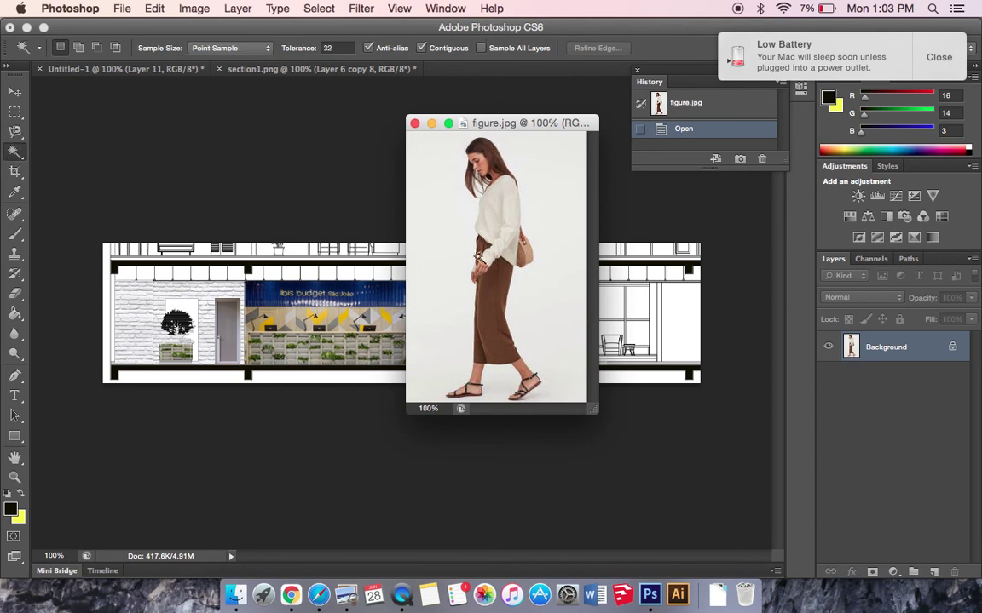
{"action": "left_click", "coordinate": [456, 252]}
{"action": "key", "text": "shift+BackSpace"}
{"action": "key", "text": "BackSpace"}
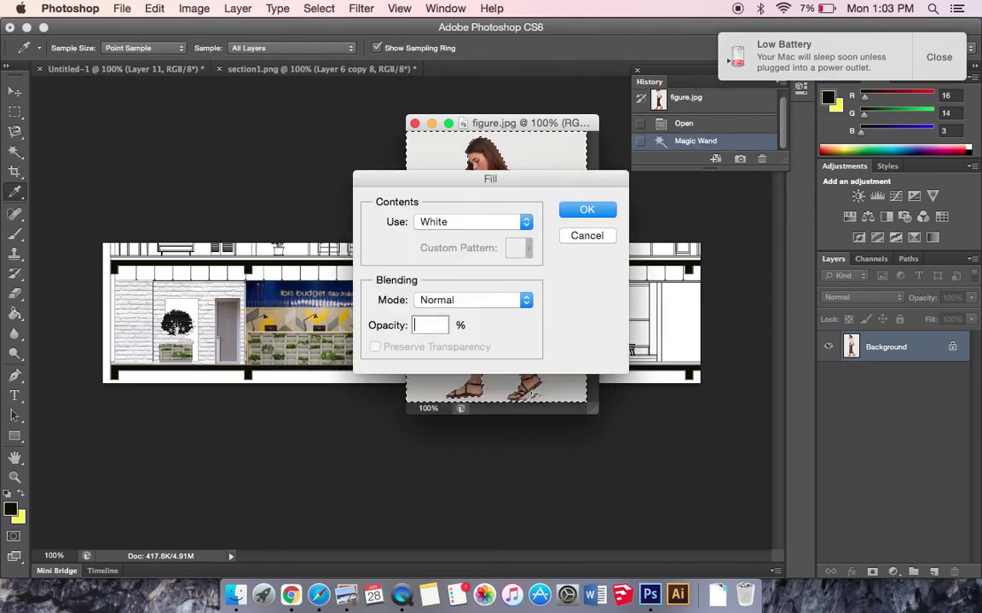
{"action": "left_click", "coordinate": [592, 220]}
{"action": "left_click", "coordinate": [591, 225]}
{"action": "left_click", "coordinate": [587, 216]}
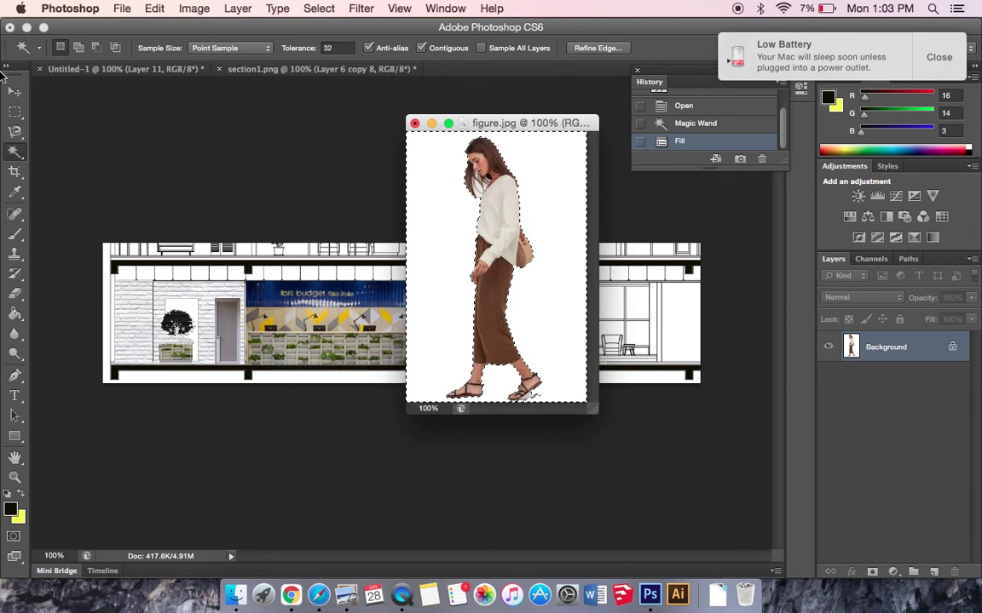
Bring the figure image into section1.png, scale it to about 25%, and place it in front of the reception counter.
{"action": "key", "text": "v"}
{"action": "left_click_drag", "start_coordinate": [452, 224], "coordinate": [358, 341]}
{"action": "key", "text": "ctrl+t"}
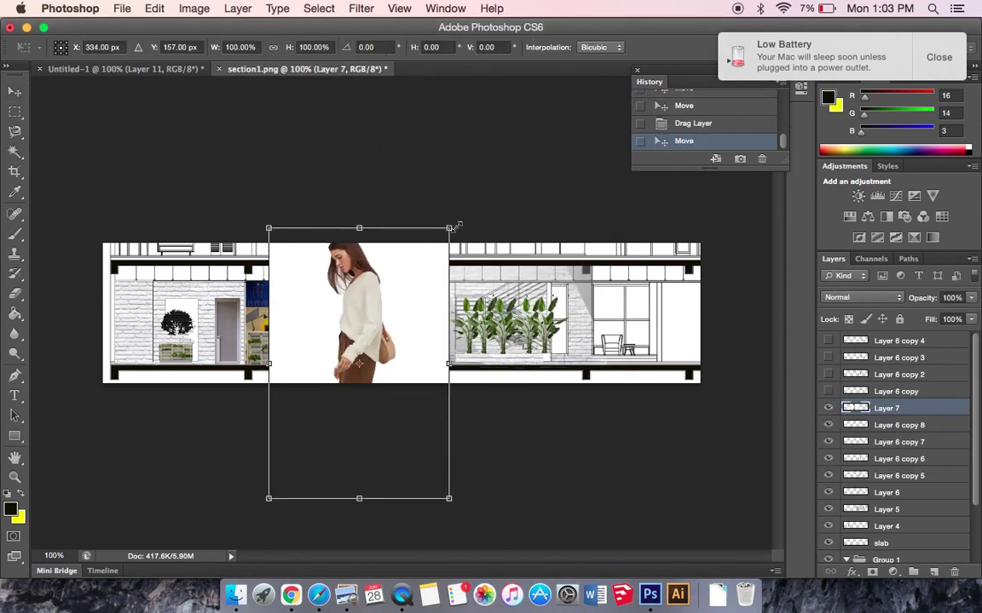
{"action": "left_click_drag", "start_coordinate": [409, 206], "coordinate": [322, 423]}
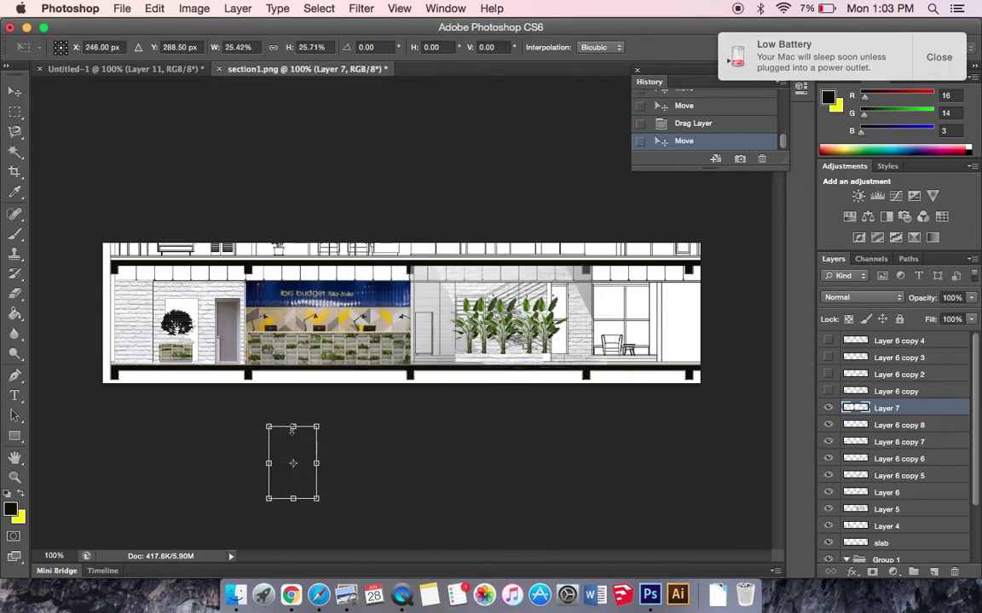
{"action": "left_click_drag", "start_coordinate": [291, 456], "coordinate": [296, 309]}
{"action": "left_click", "coordinate": [15, 151]}
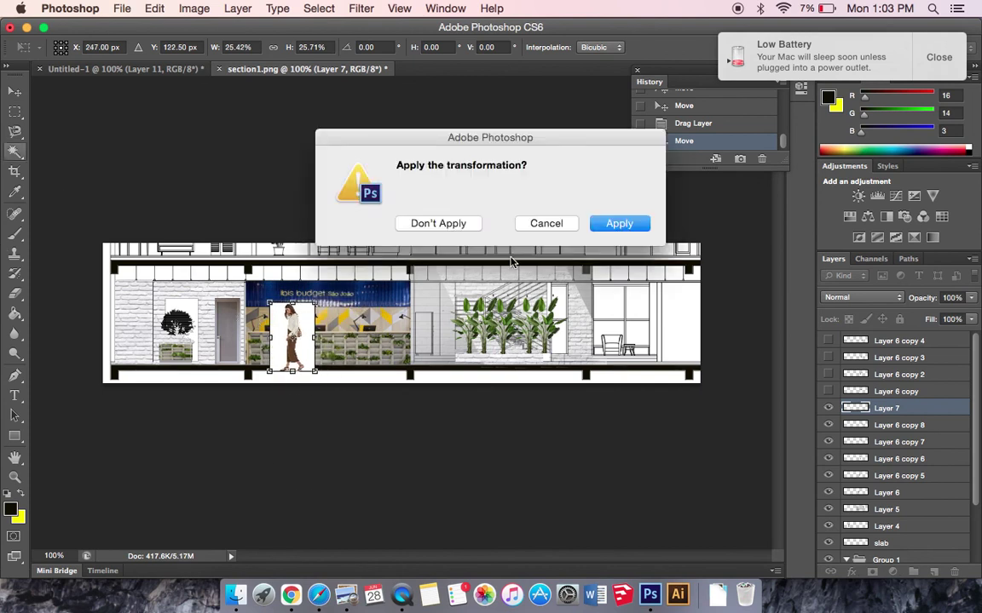
{"action": "left_click", "coordinate": [618, 223]}
Select the white background around the woman on Layer 7 with the Magic Wand and delete it.
{"action": "left_click", "coordinate": [276, 294]}
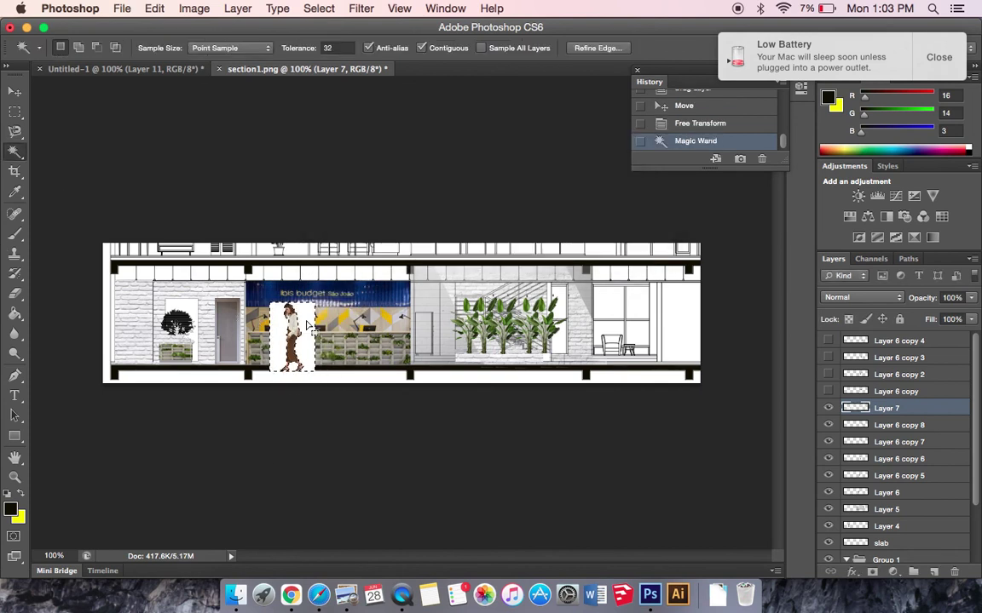
{"action": "key", "text": "Delete"}
{"action": "key", "text": "ctrl+t"}
{"action": "left_click_drag", "start_coordinate": [314, 305], "coordinate": [304, 319]}
{"action": "key", "text": "Return"}
{"action": "key", "text": "w"}
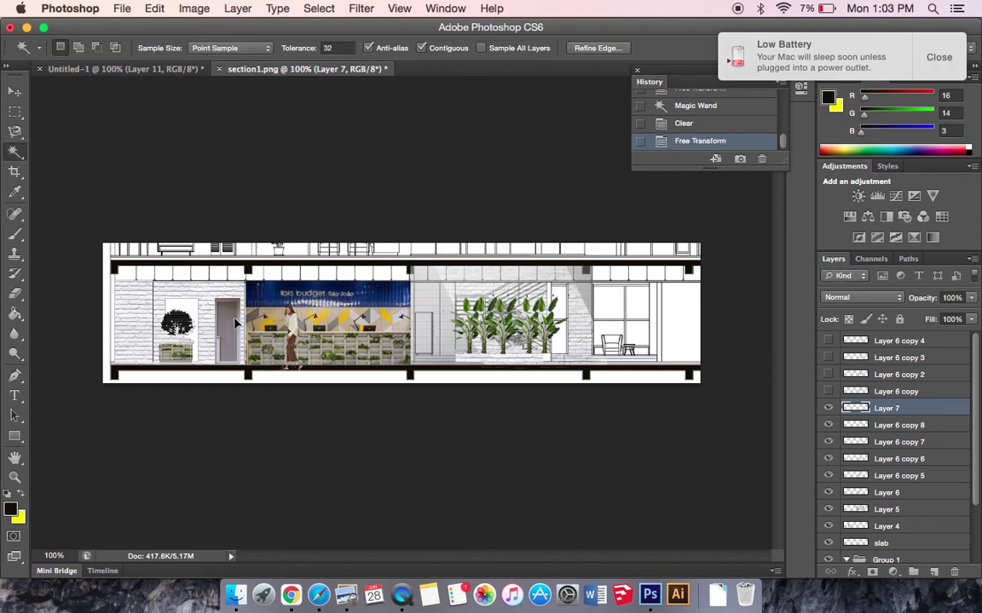
{"action": "key", "text": "ctrl+t"}
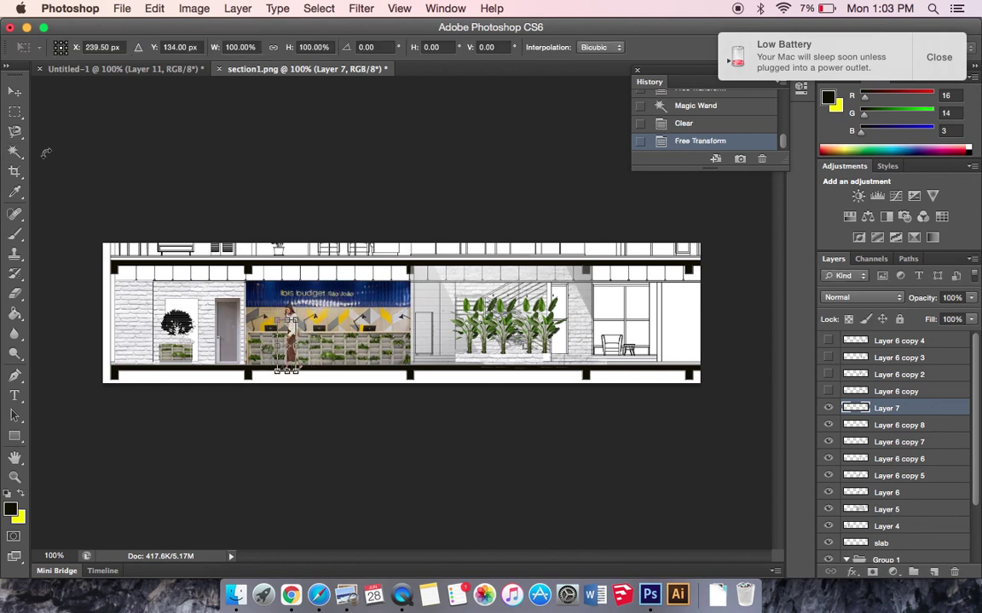
{"action": "left_click", "coordinate": [16, 110]}
{"action": "key", "text": "super+t"}
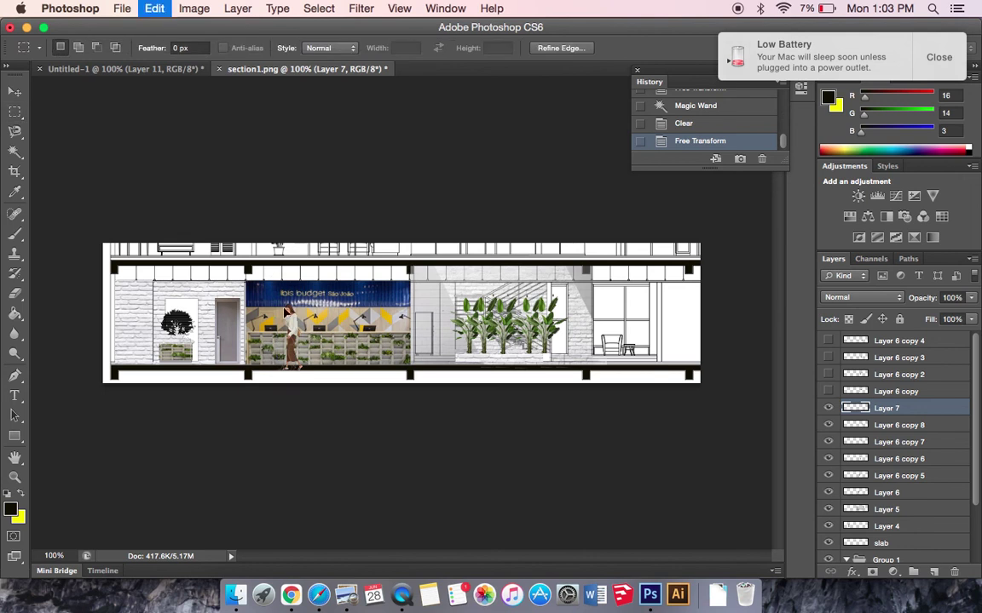
{"action": "left_click_drag", "start_coordinate": [292, 326], "coordinate": [281, 339]}
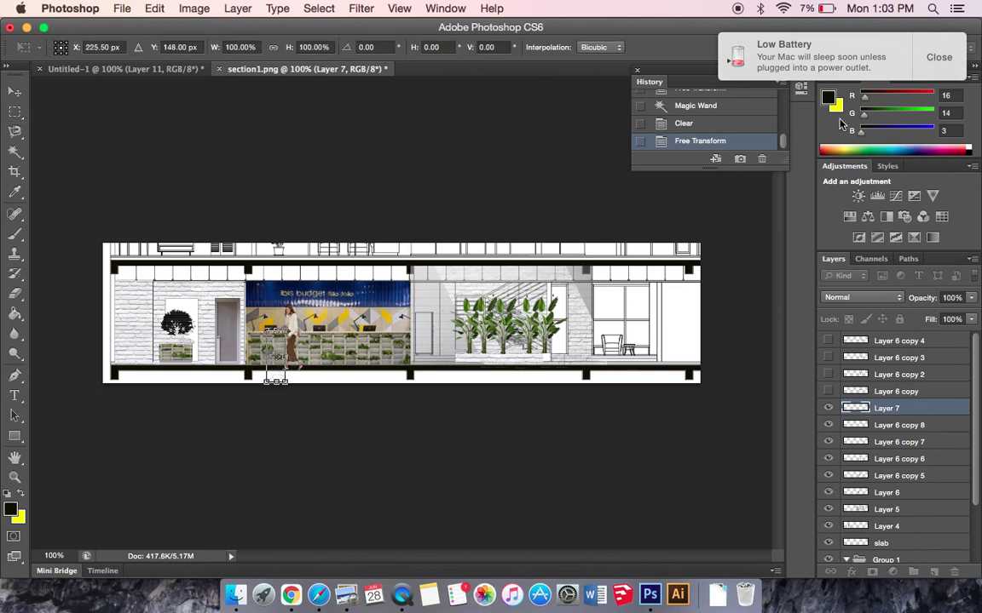
{"action": "key", "text": "Return"}
{"action": "left_click", "coordinate": [733, 106]}
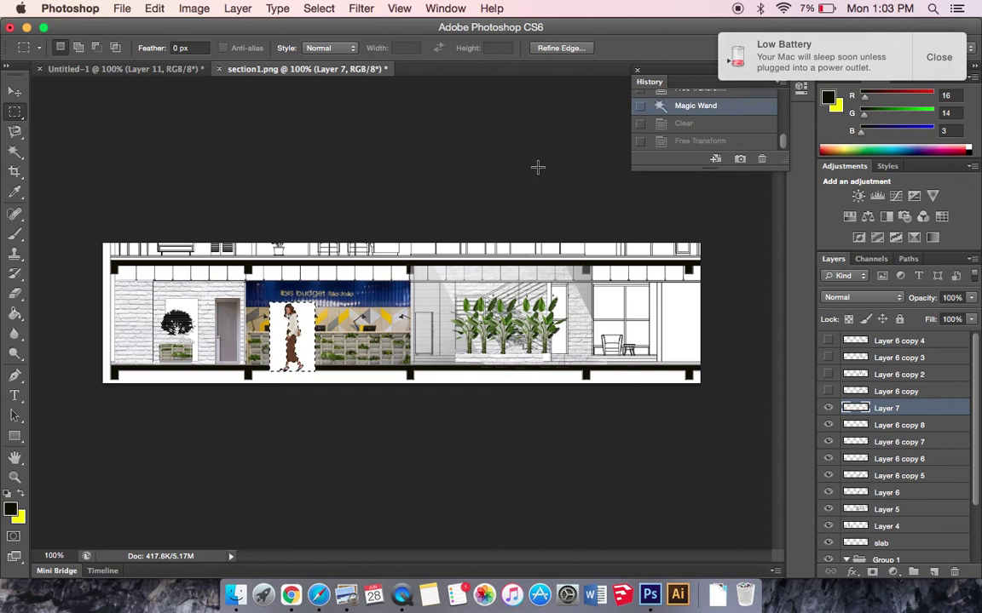
{"action": "left_click", "coordinate": [682, 124]}
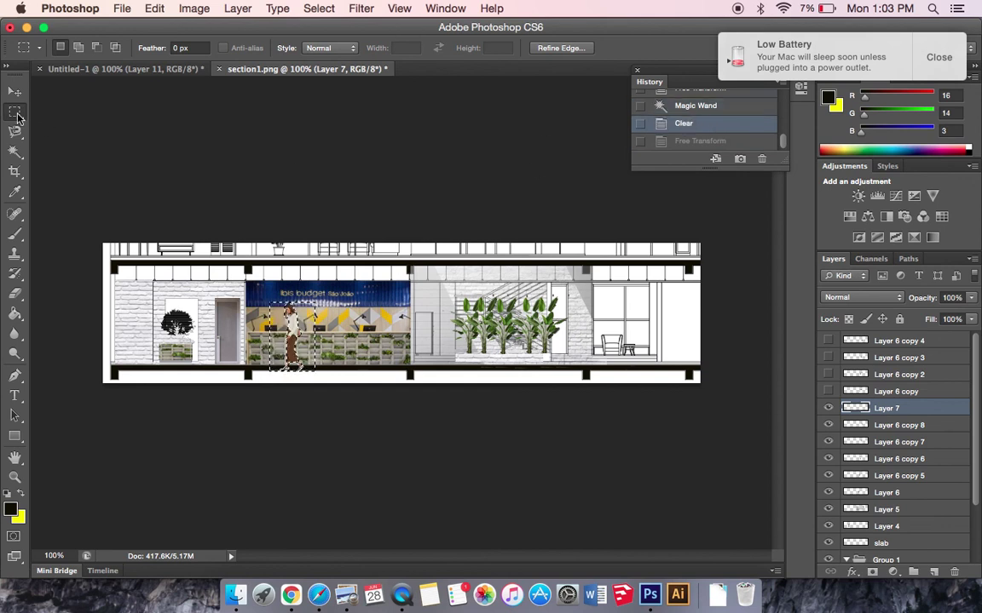
Deselect, scale the woman down to about 91%, and move her so she stands on the floor slab before the reception counter.
{"action": "key", "text": "super+d"}
{"action": "key", "text": "super+t"}
{"action": "left_click_drag", "start_coordinate": [304, 304], "coordinate": [298, 314]}
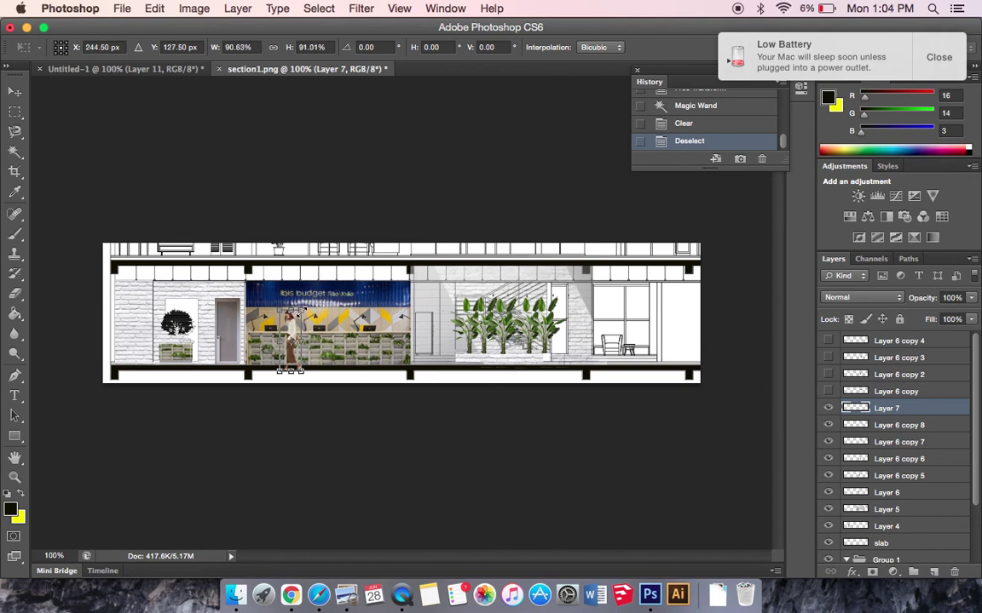
{"action": "key", "text": "Return"}
{"action": "left_click", "coordinate": [15, 91]}
{"action": "left_click_drag", "start_coordinate": [292, 326], "coordinate": [294, 322]}
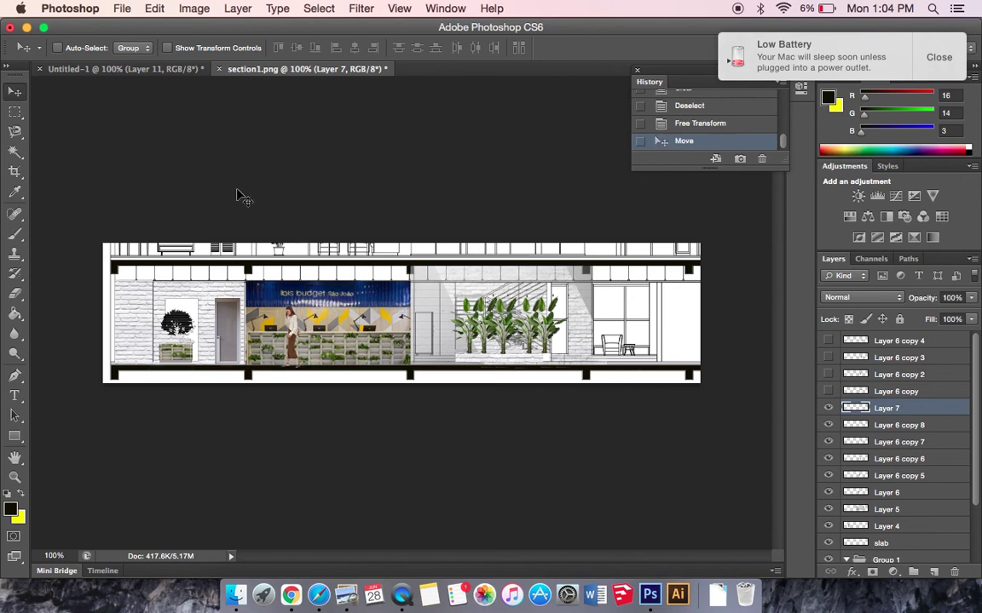
{"action": "left_click", "coordinate": [124, 8]}
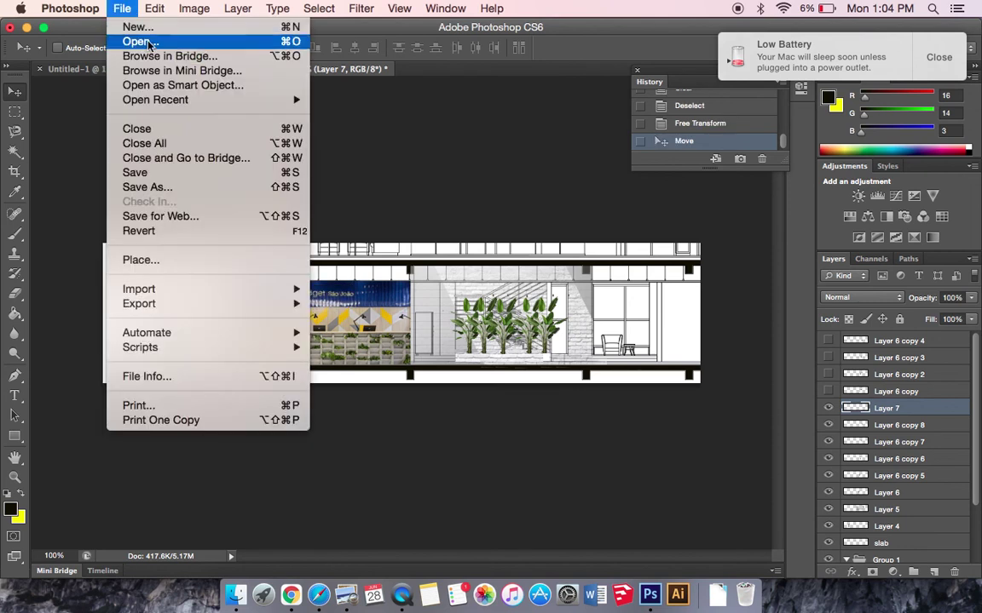
{"action": "left_click", "coordinate": [150, 43]}
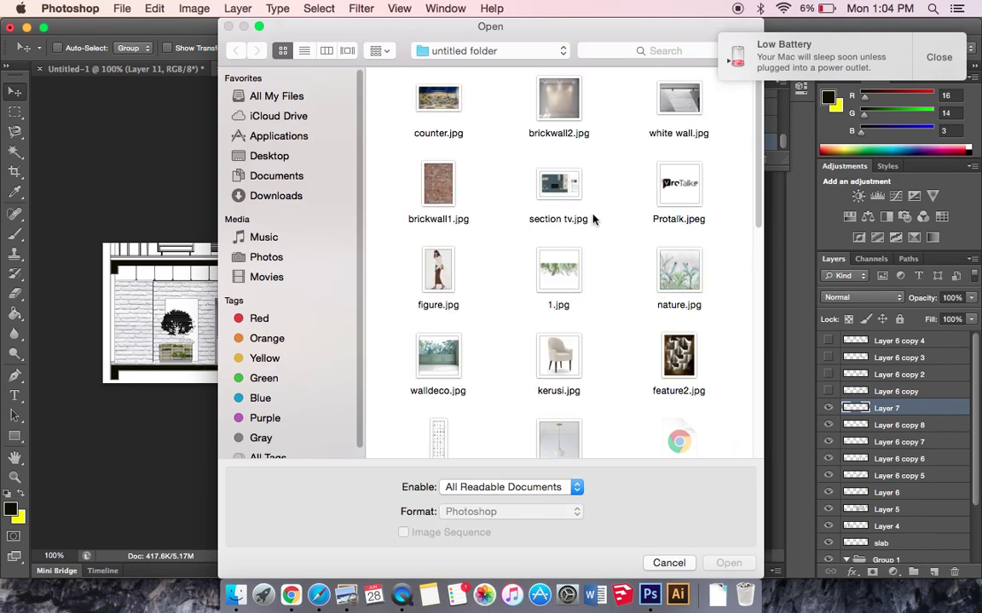
{"action": "scroll", "coordinate": [594, 220], "scroll_direction": "down", "scroll_amount": 1}
{"action": "scroll", "coordinate": [594, 220], "scroll_direction": "down", "scroll_amount": 5}
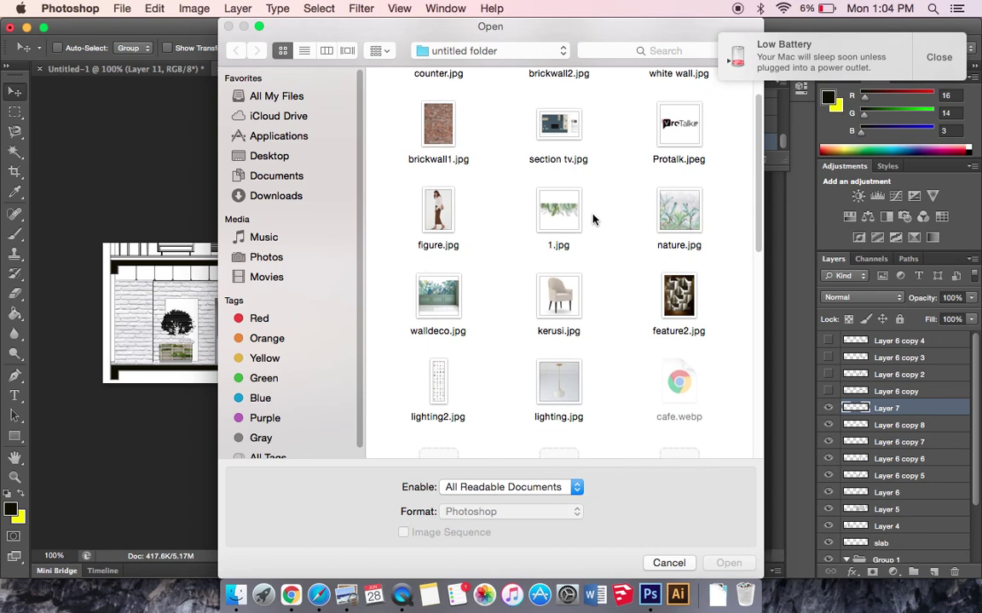
{"action": "scroll", "coordinate": [594, 220], "scroll_direction": "up", "scroll_amount": 5}
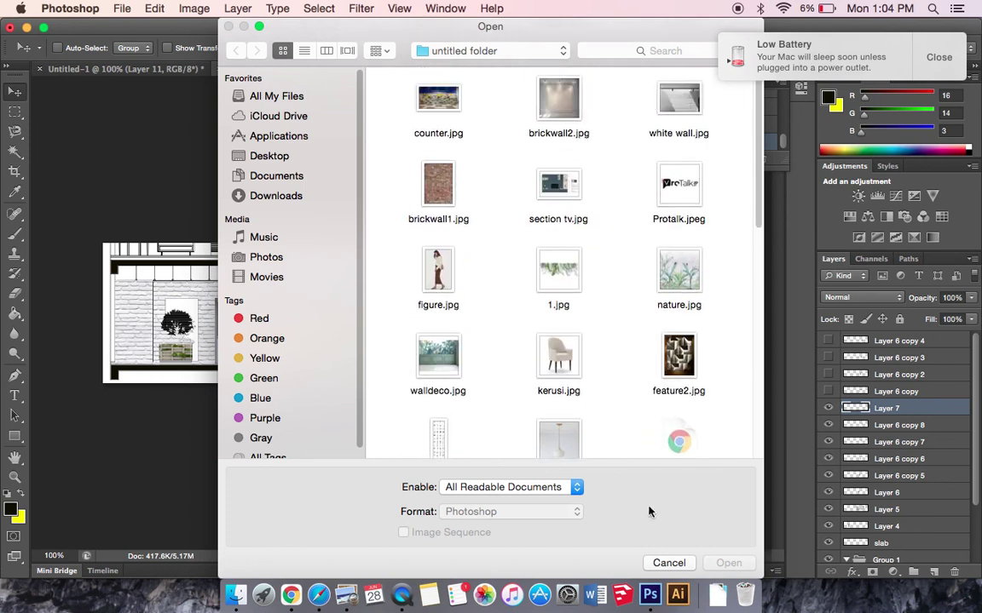
{"action": "left_click", "coordinate": [666, 562]}
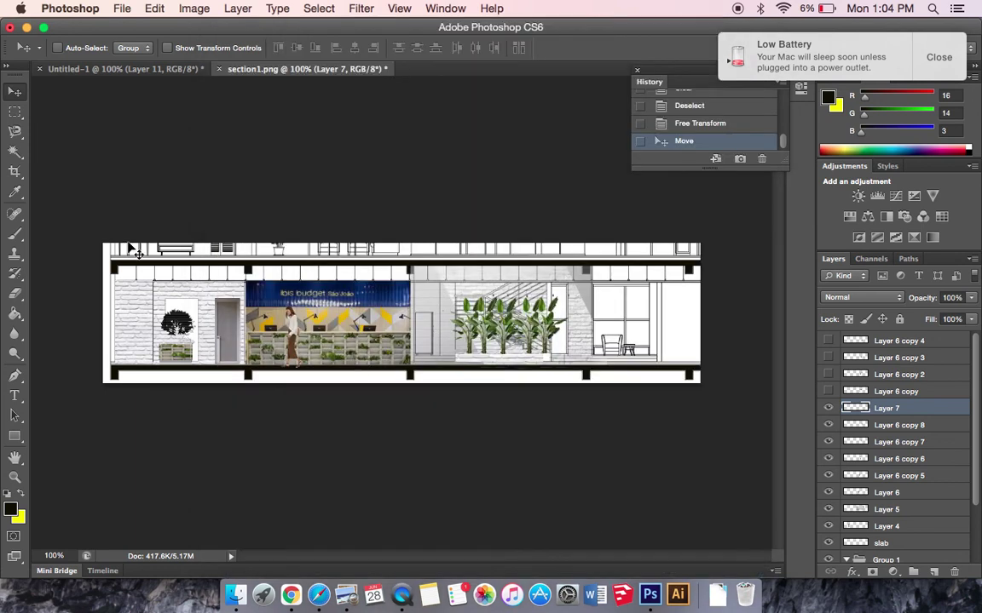